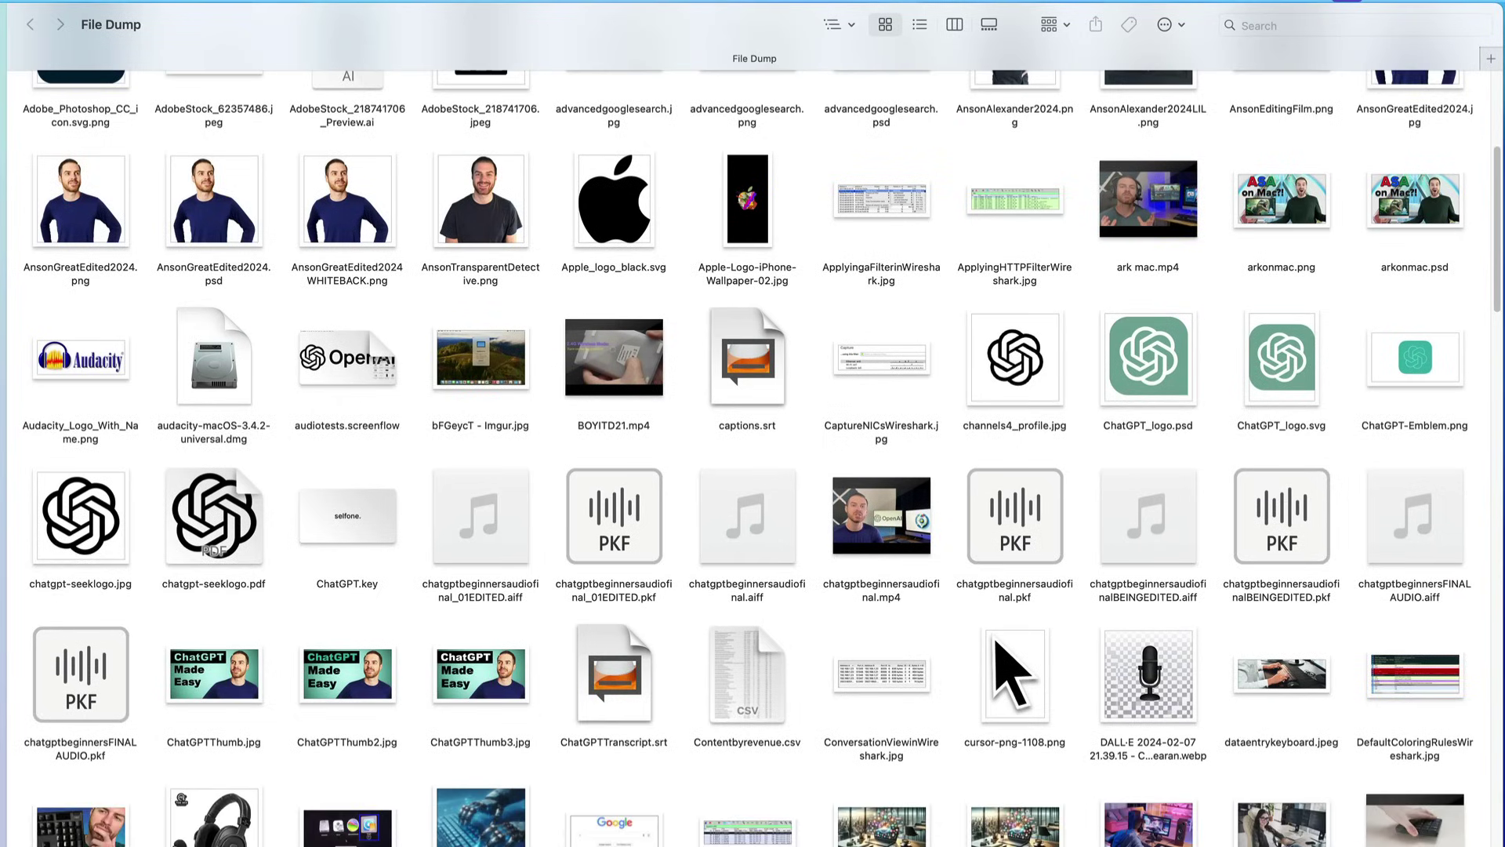
scroll(753, 454, down, 3)
scroll(752, 455, down, 6)
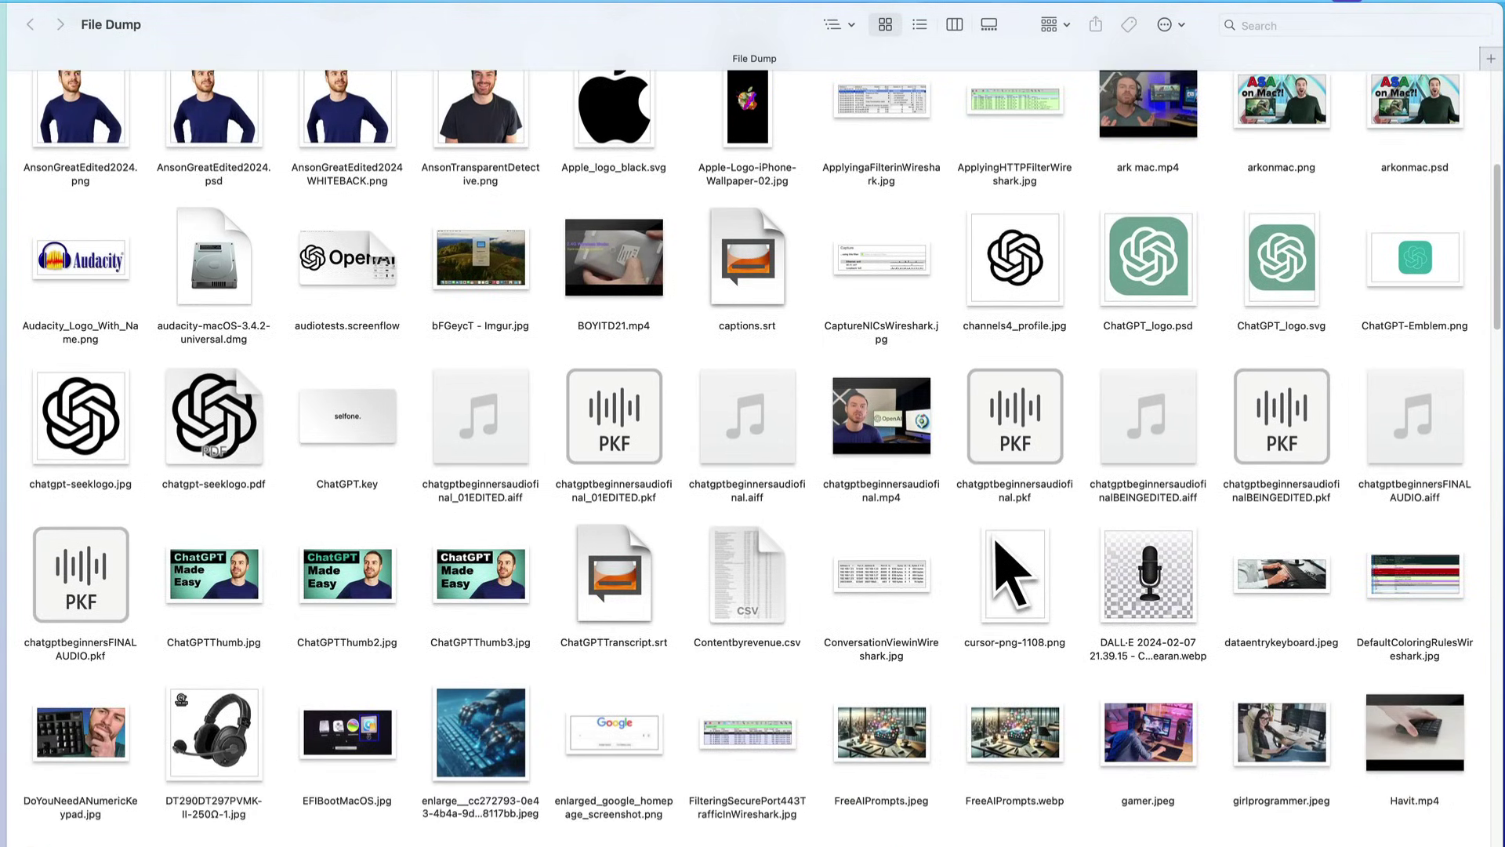
scroll(752, 455, down, 5)
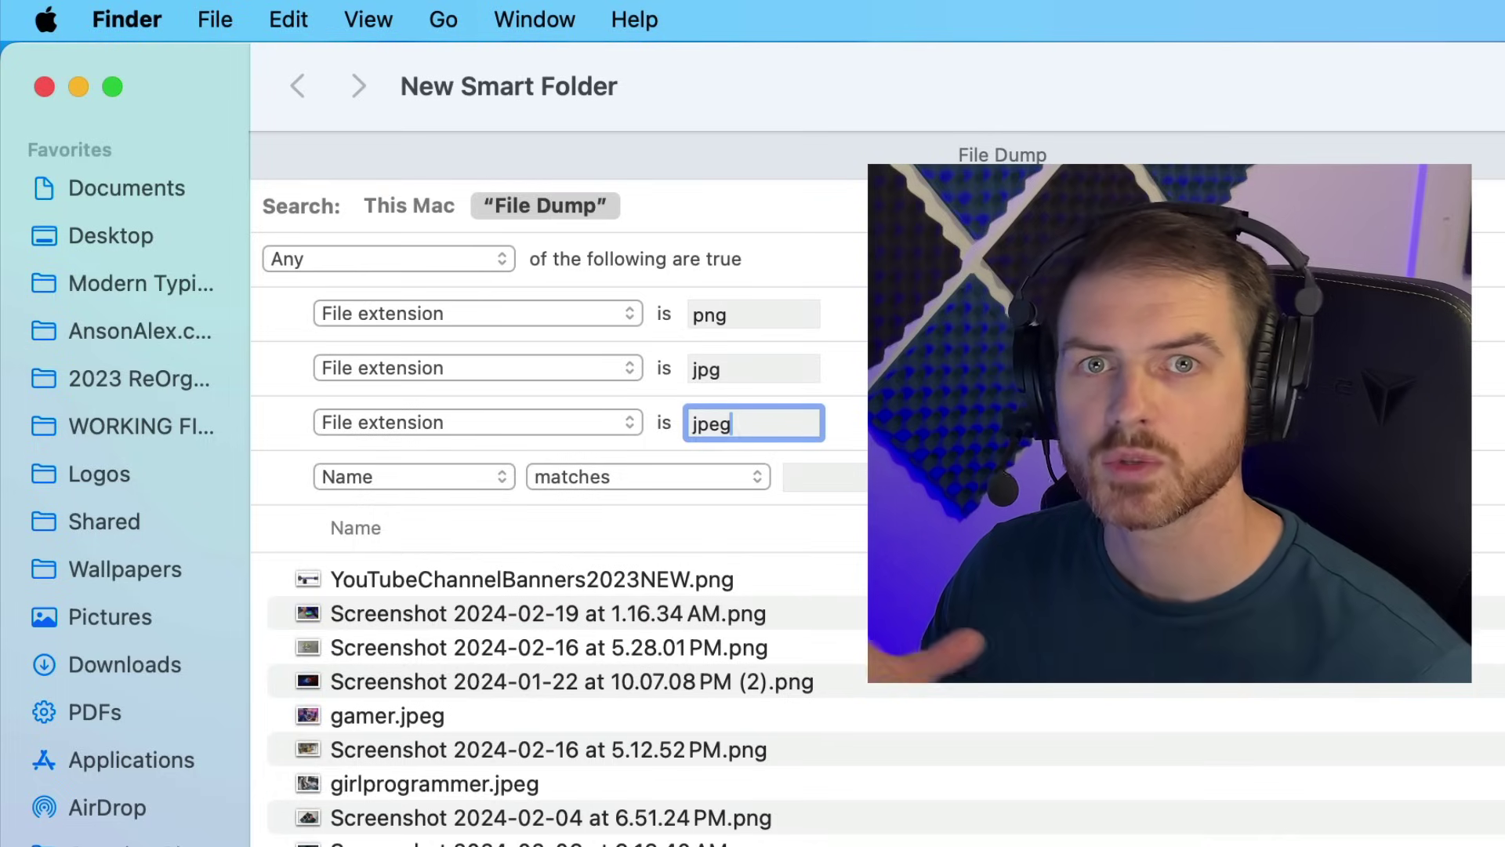
- Change the name criterion at the end of the Any group to file extension is webp
click(399, 477)
key(Return)
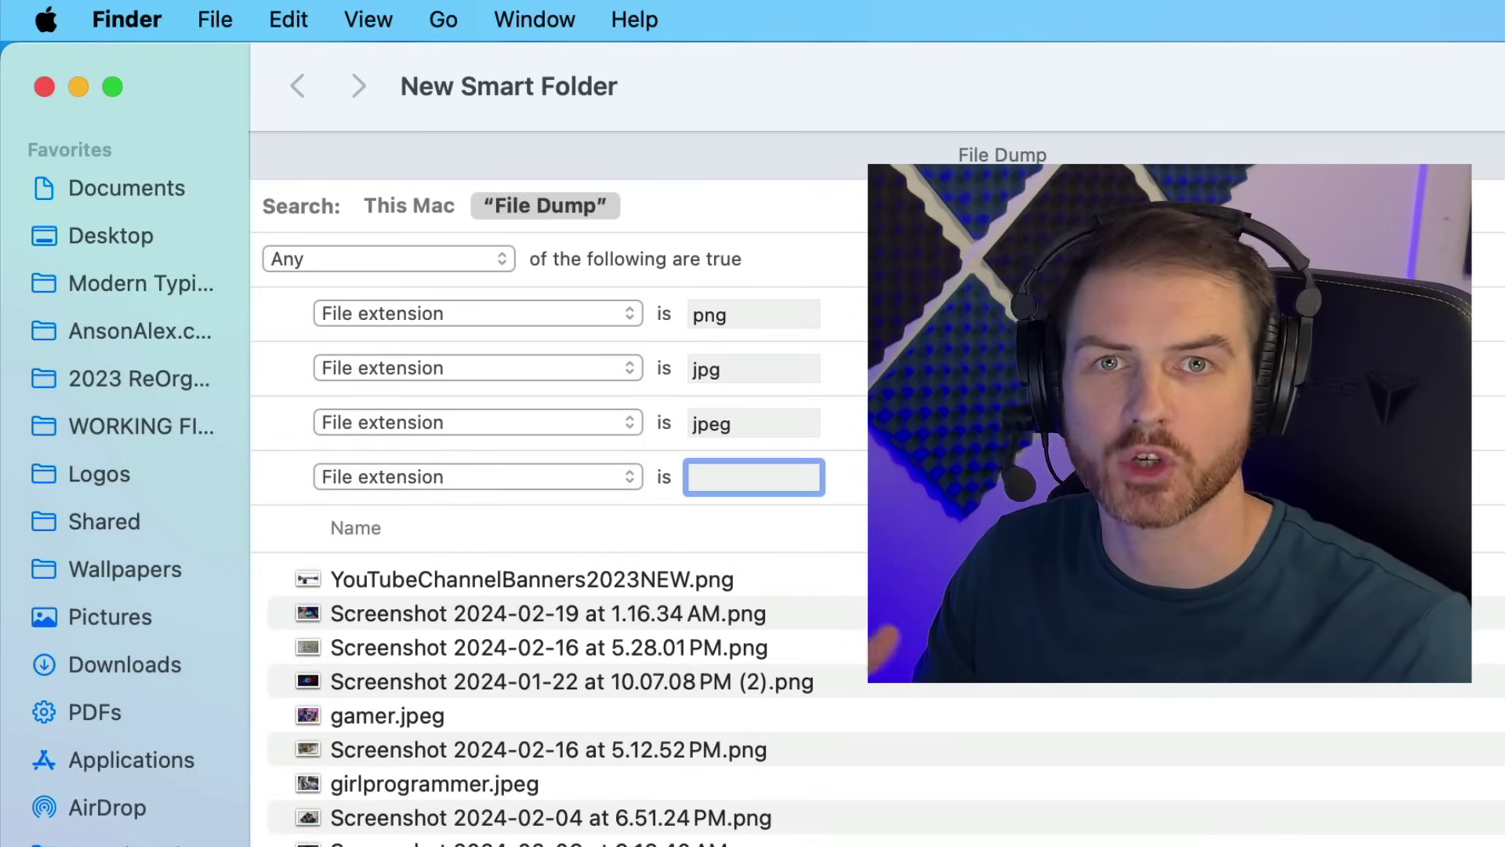
text(webp)
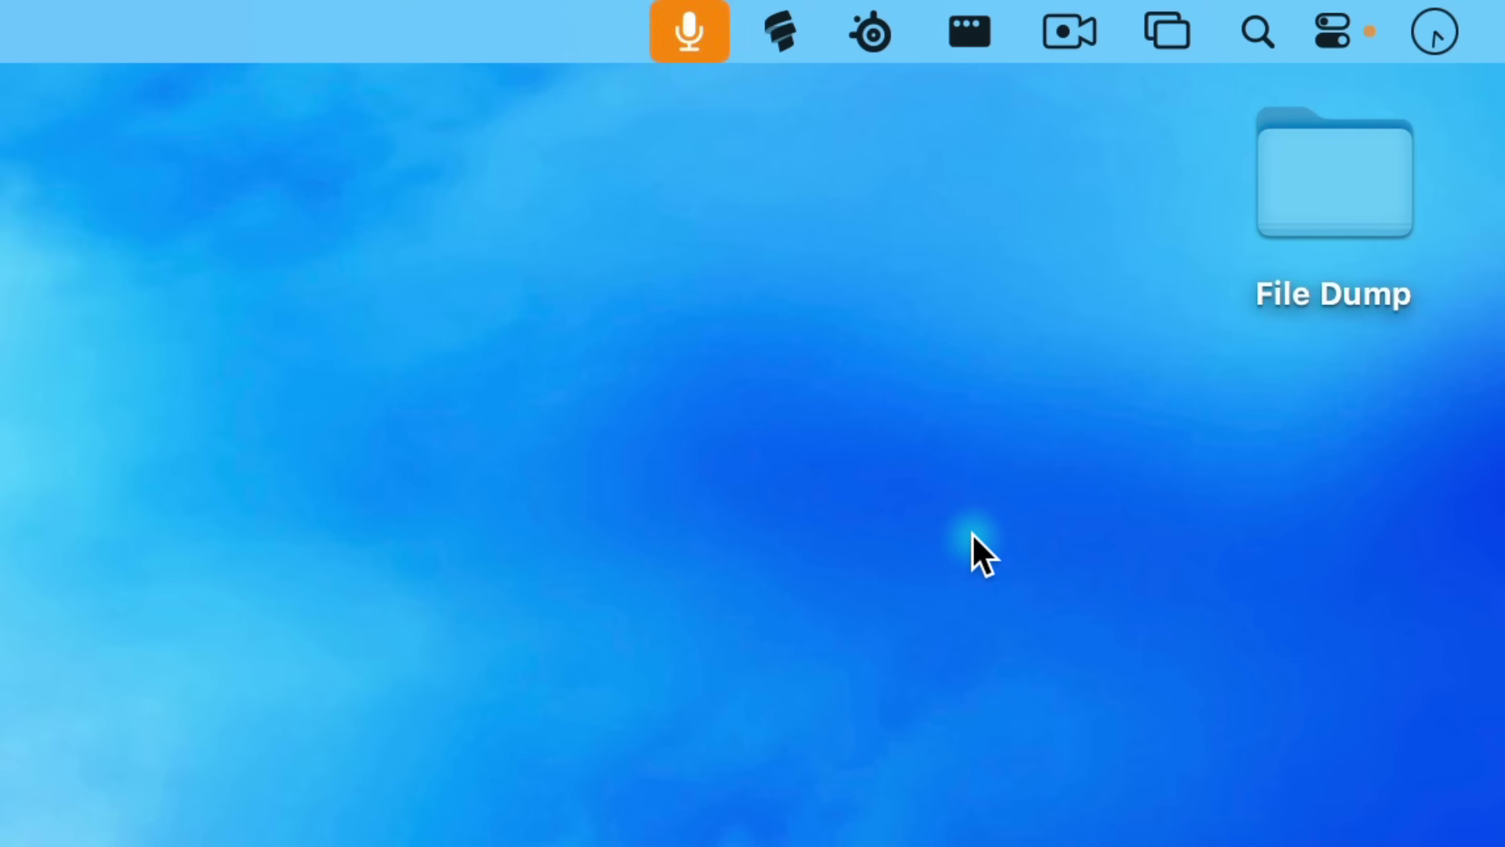
- Open the File Dump folder from the desktop and look through the files it contains
double_click(1334, 212)
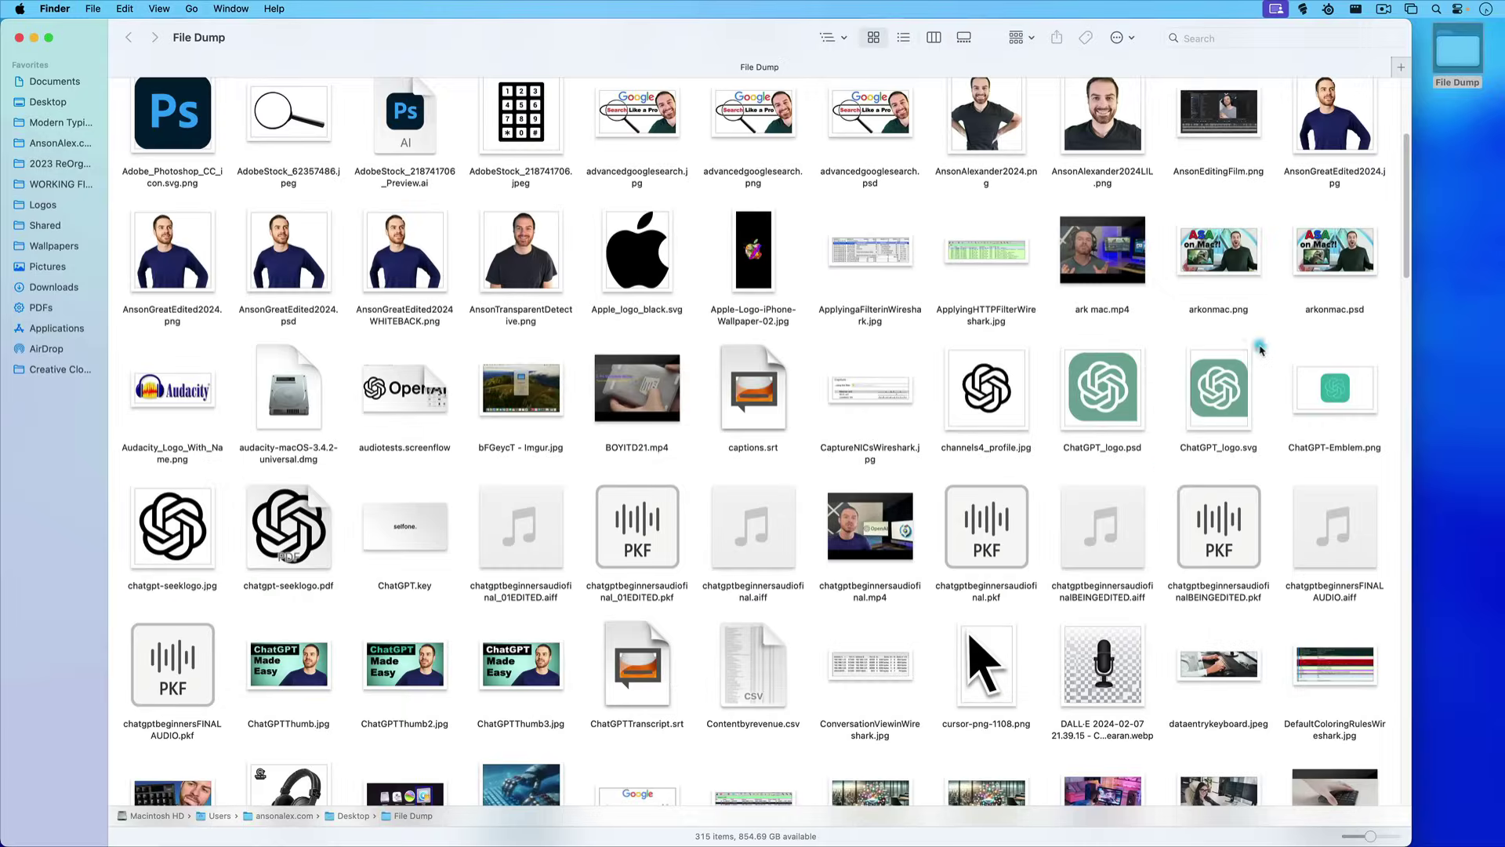
scroll(1273, 339, down, 3)
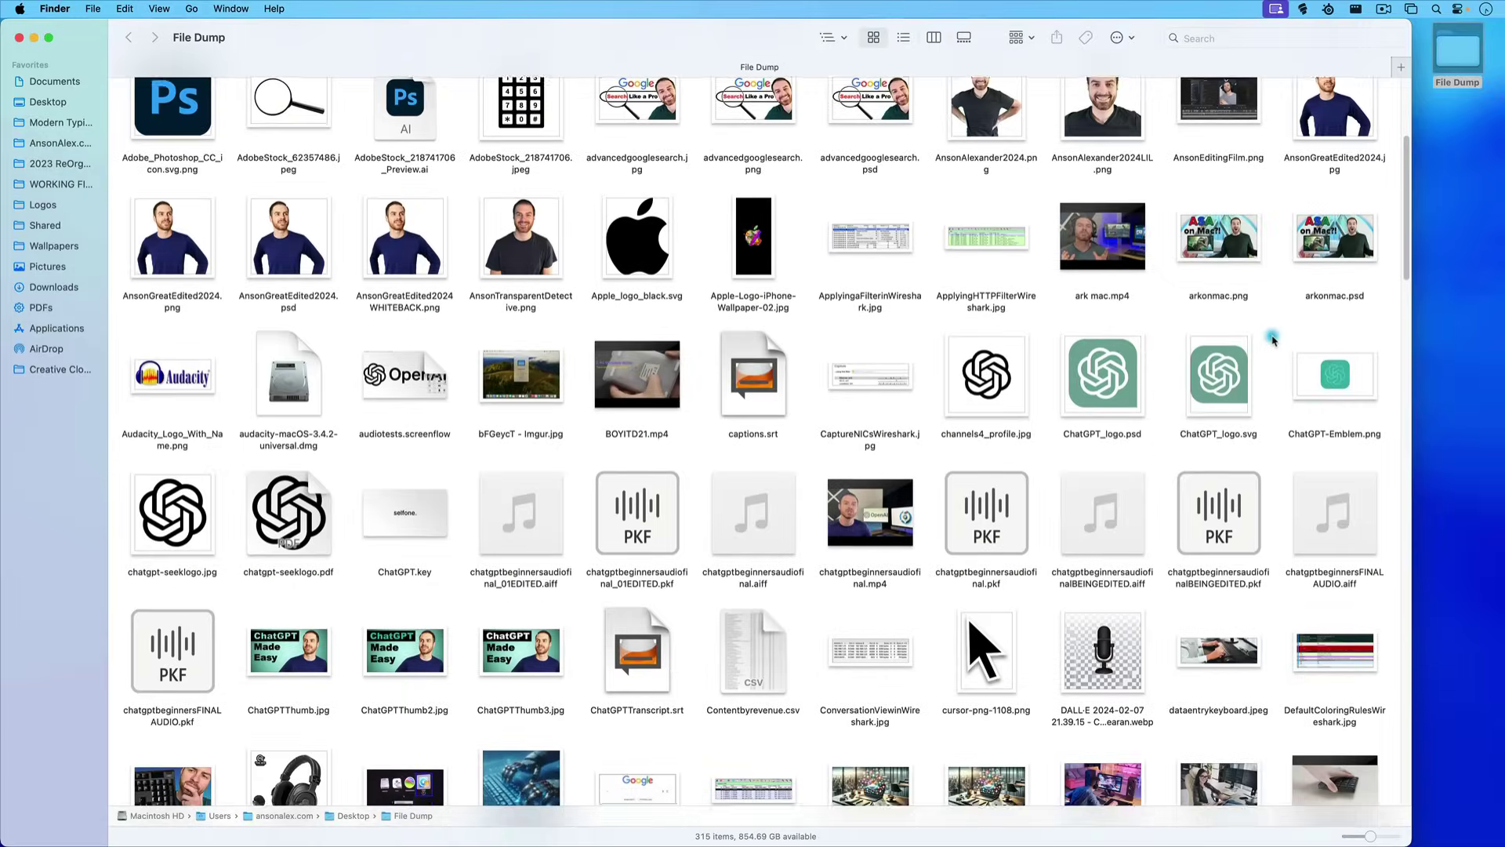
scroll(1273, 338, down, 10)
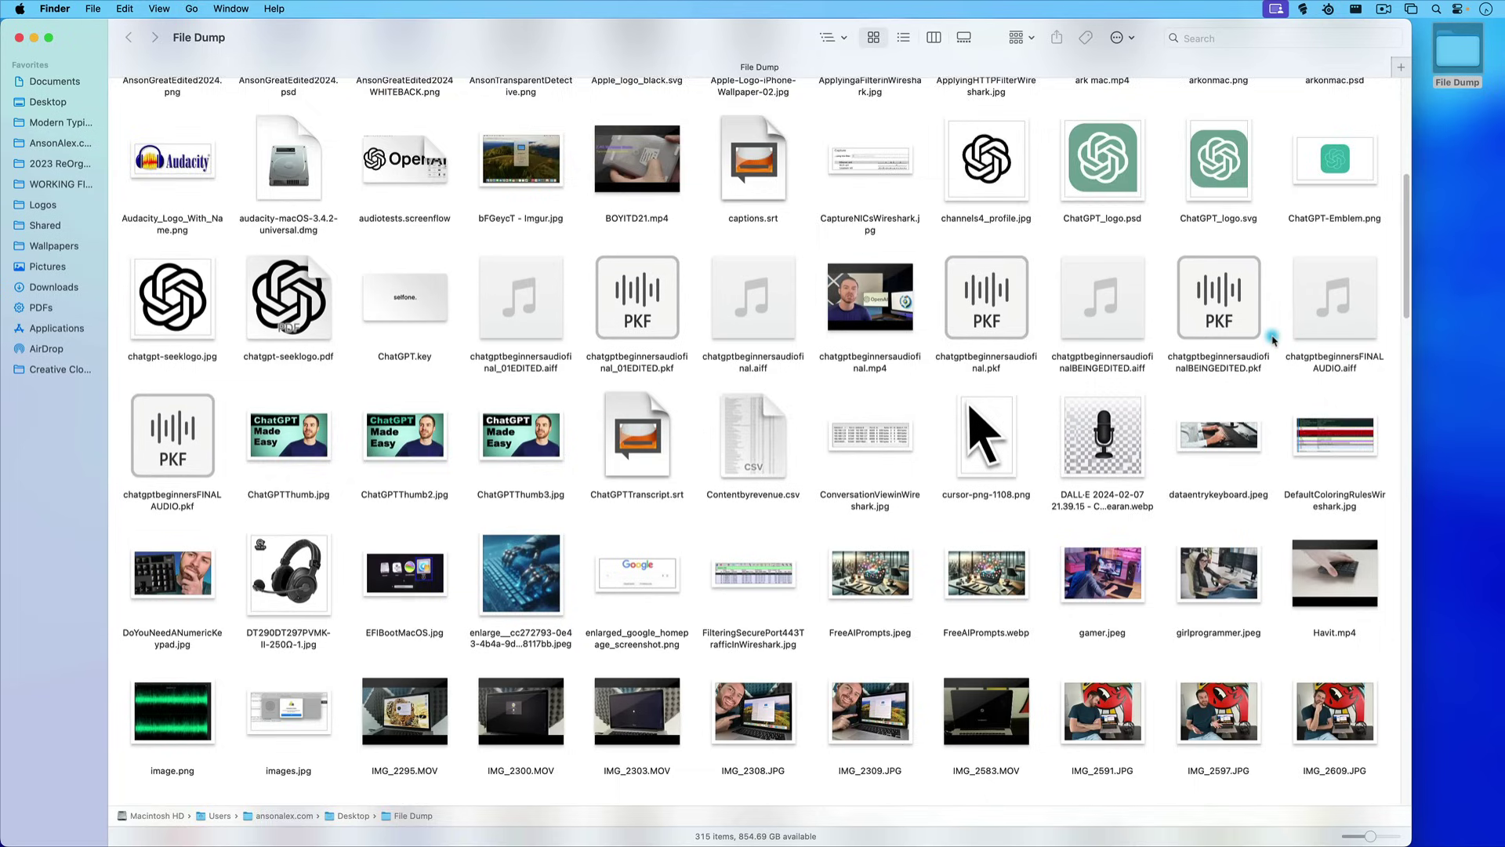
scroll(1272, 339, down, 14)
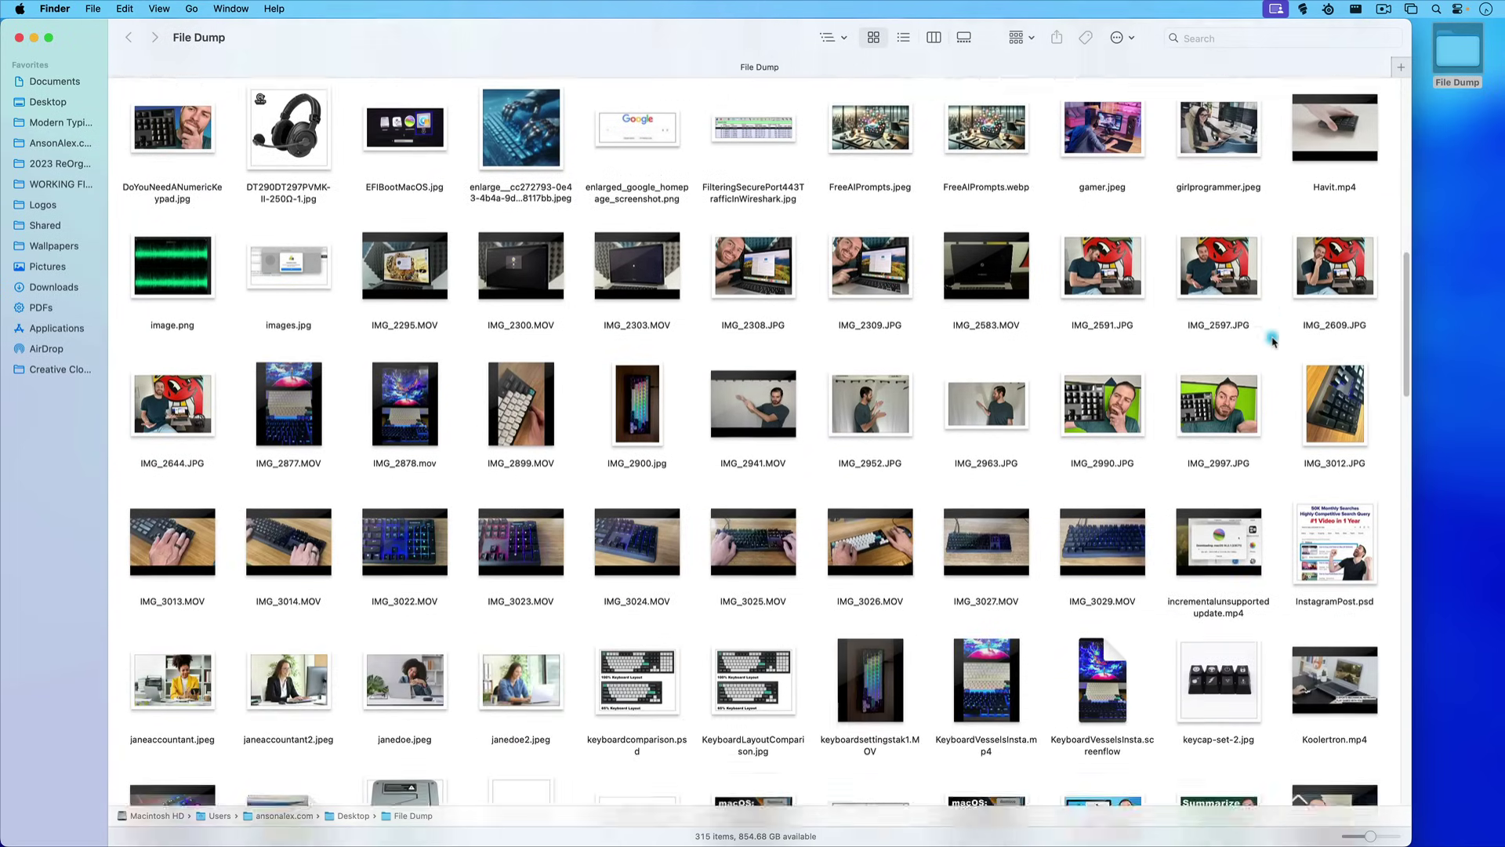
scroll(1272, 338, down, 12)
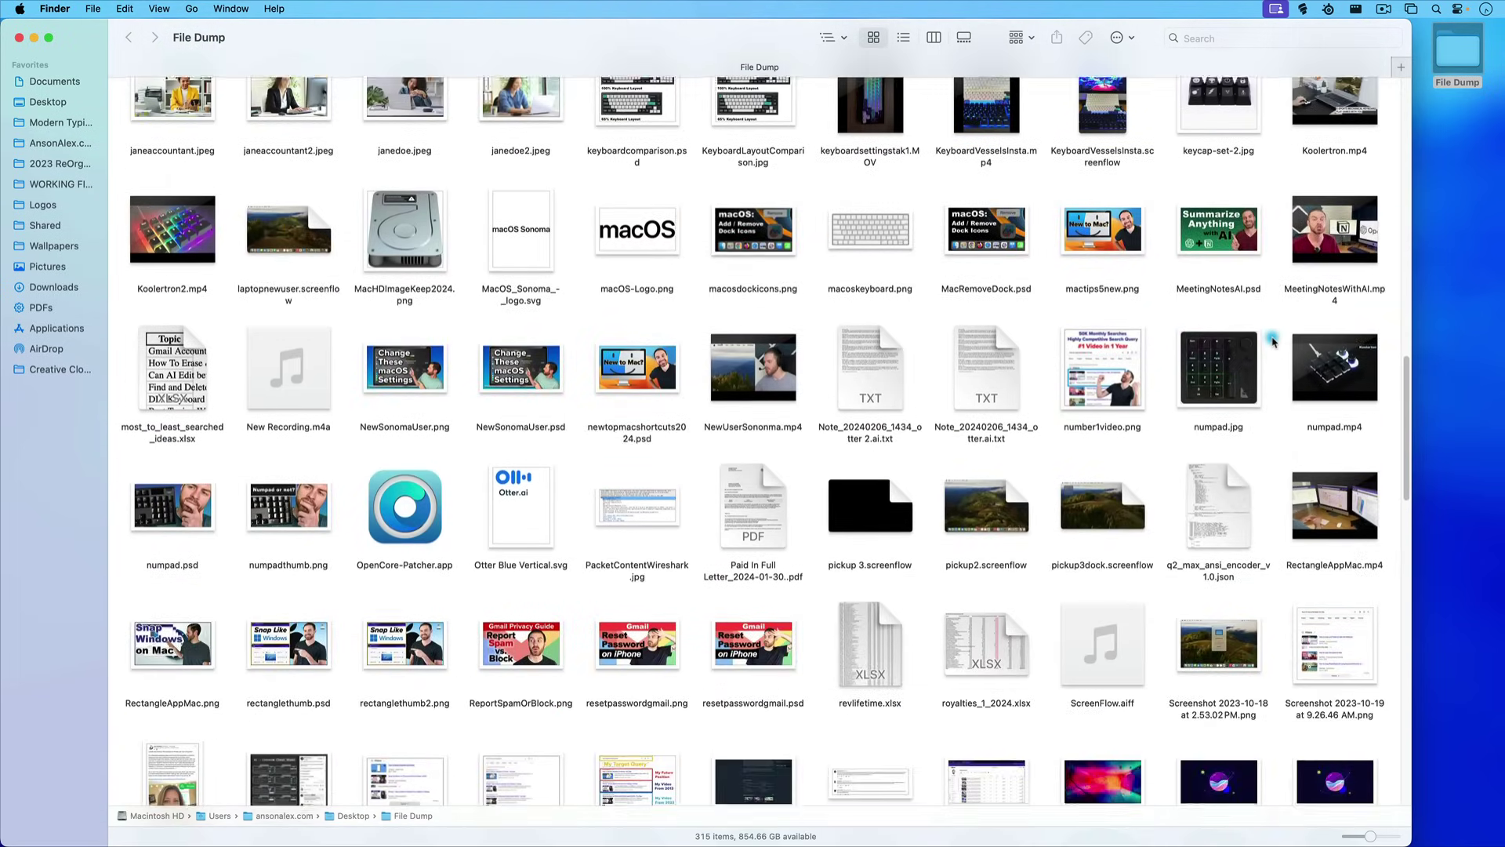
scroll(1273, 339, down, 3)
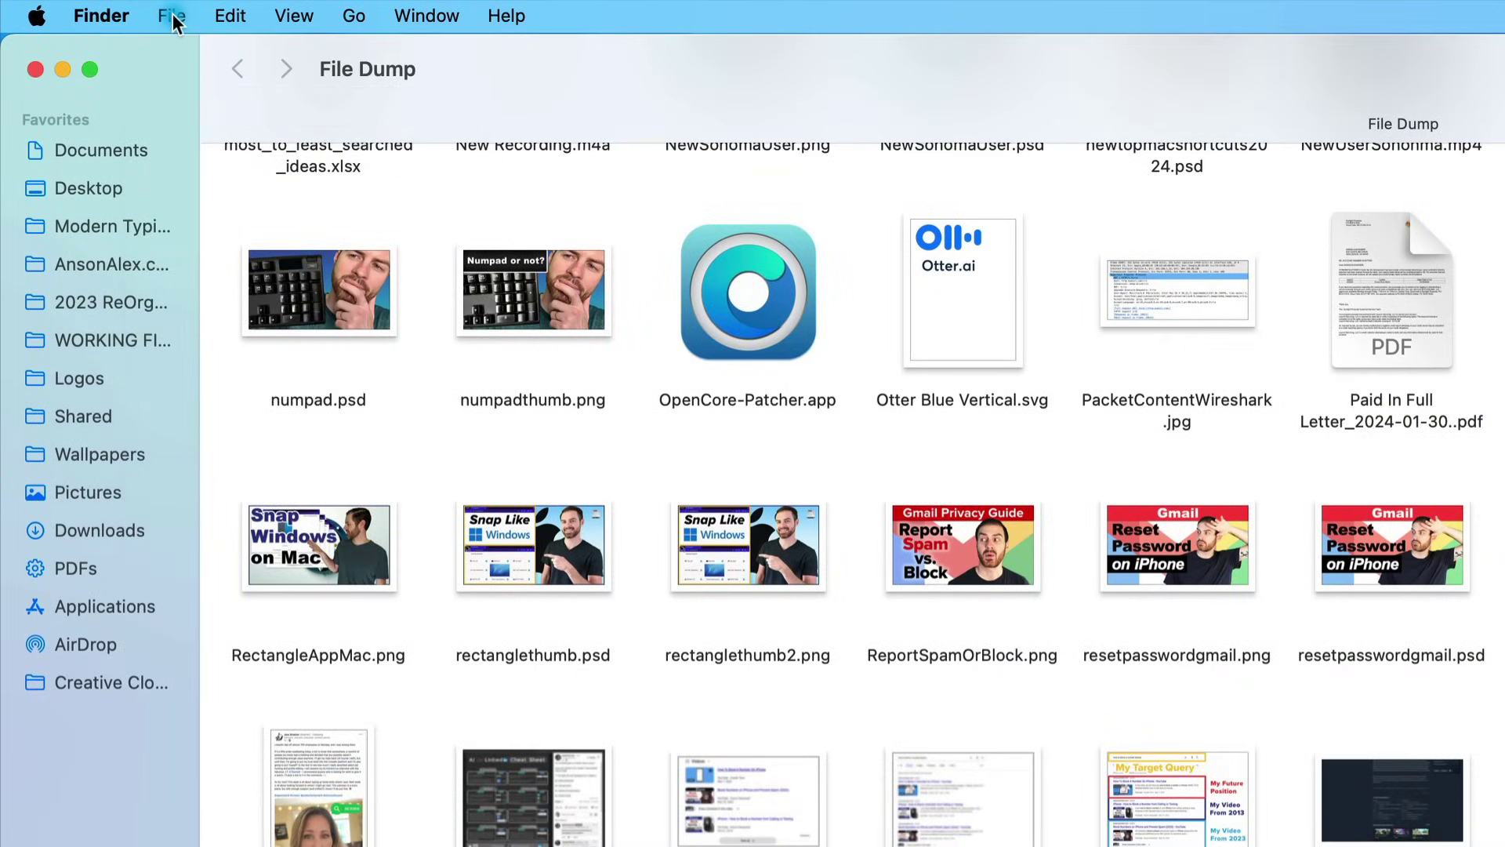
- Create a new smart folder, limit its search to the File Dump folder and add a first criterion row
click(96, 10)
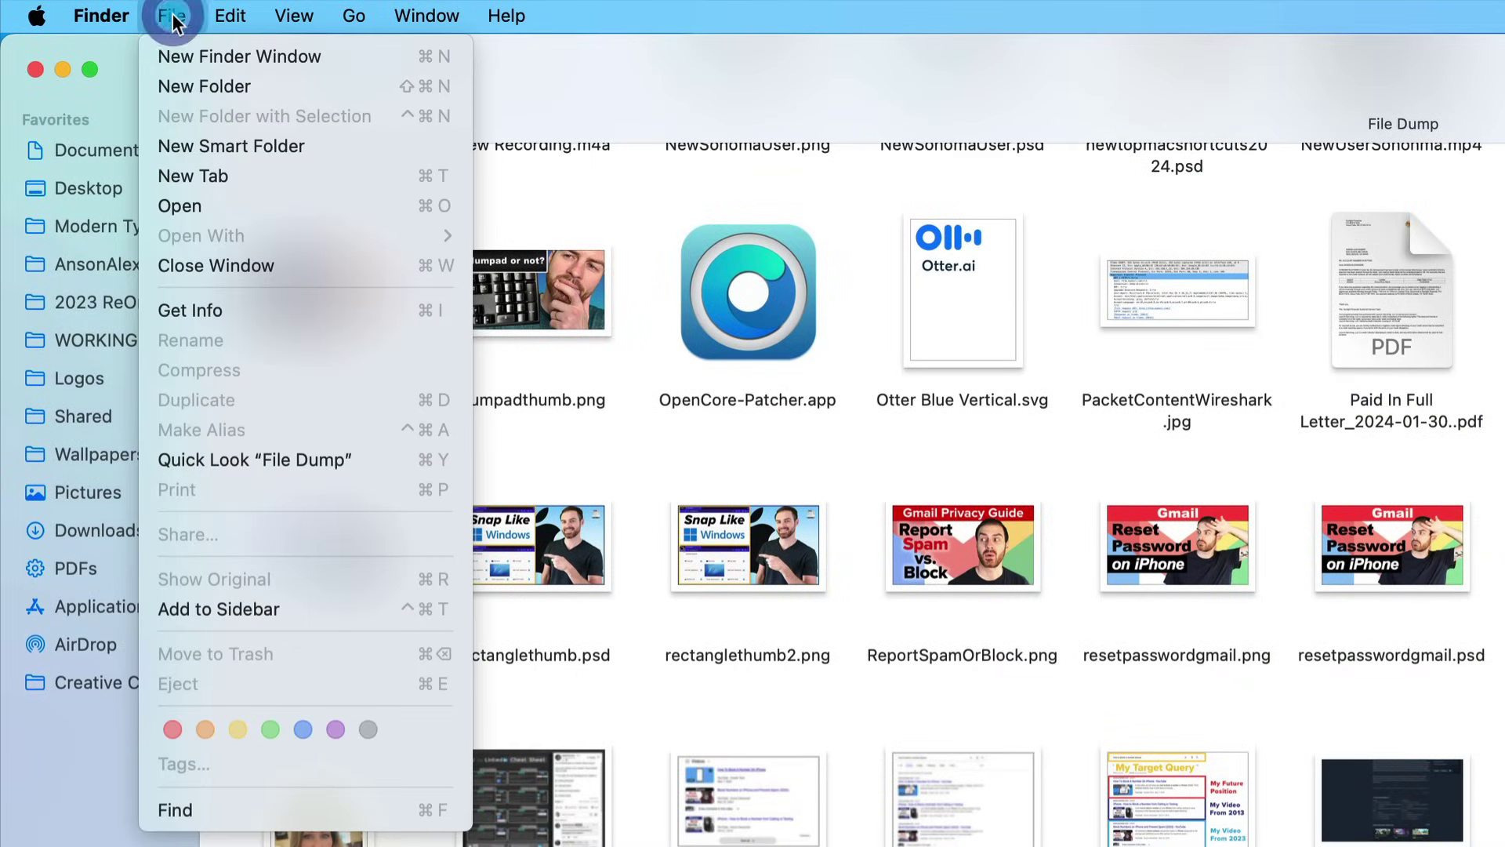
click(337, 145)
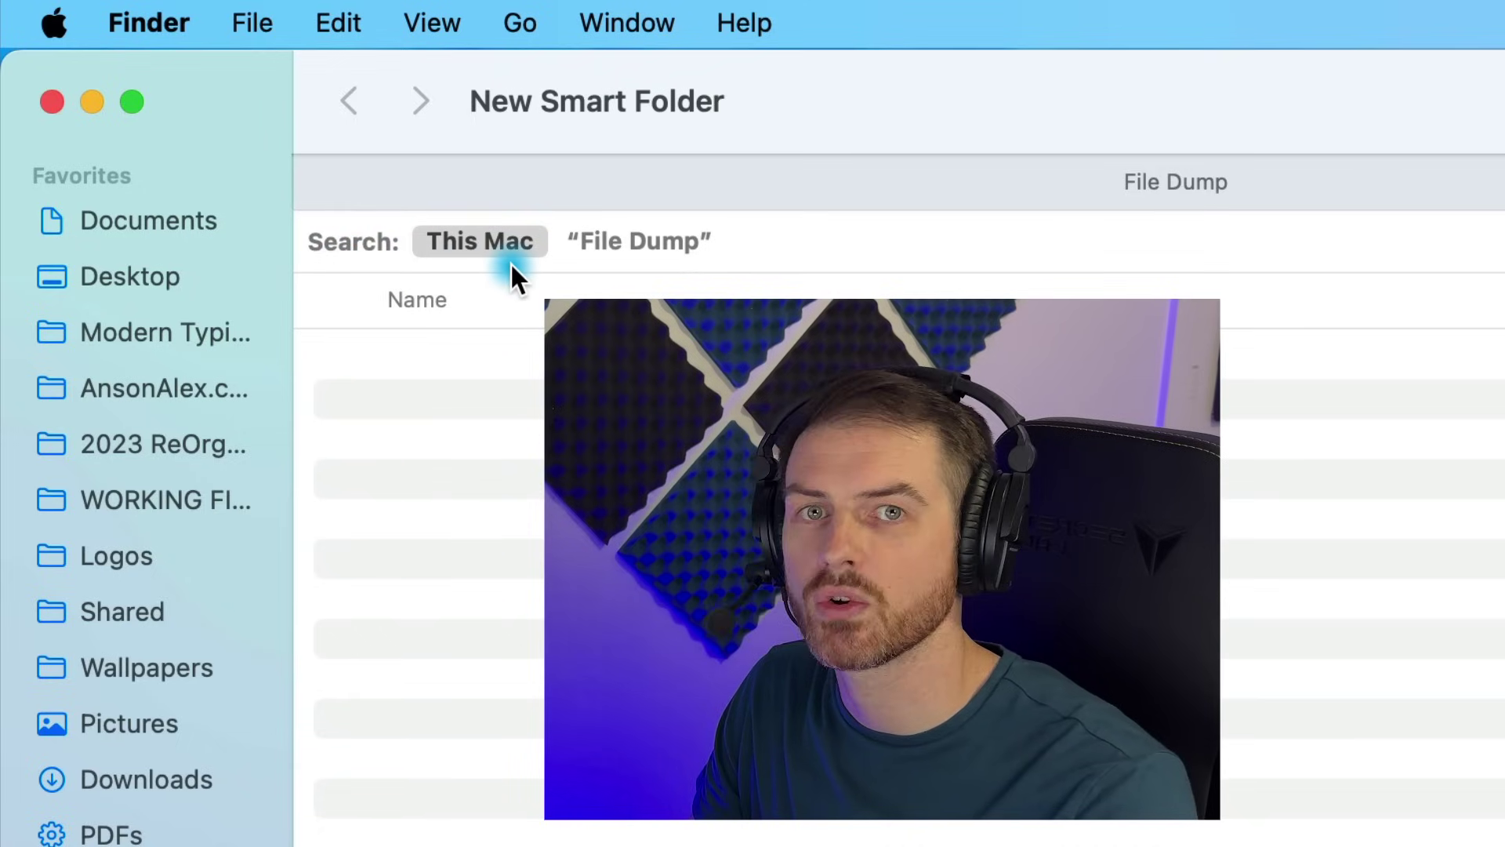
click(638, 244)
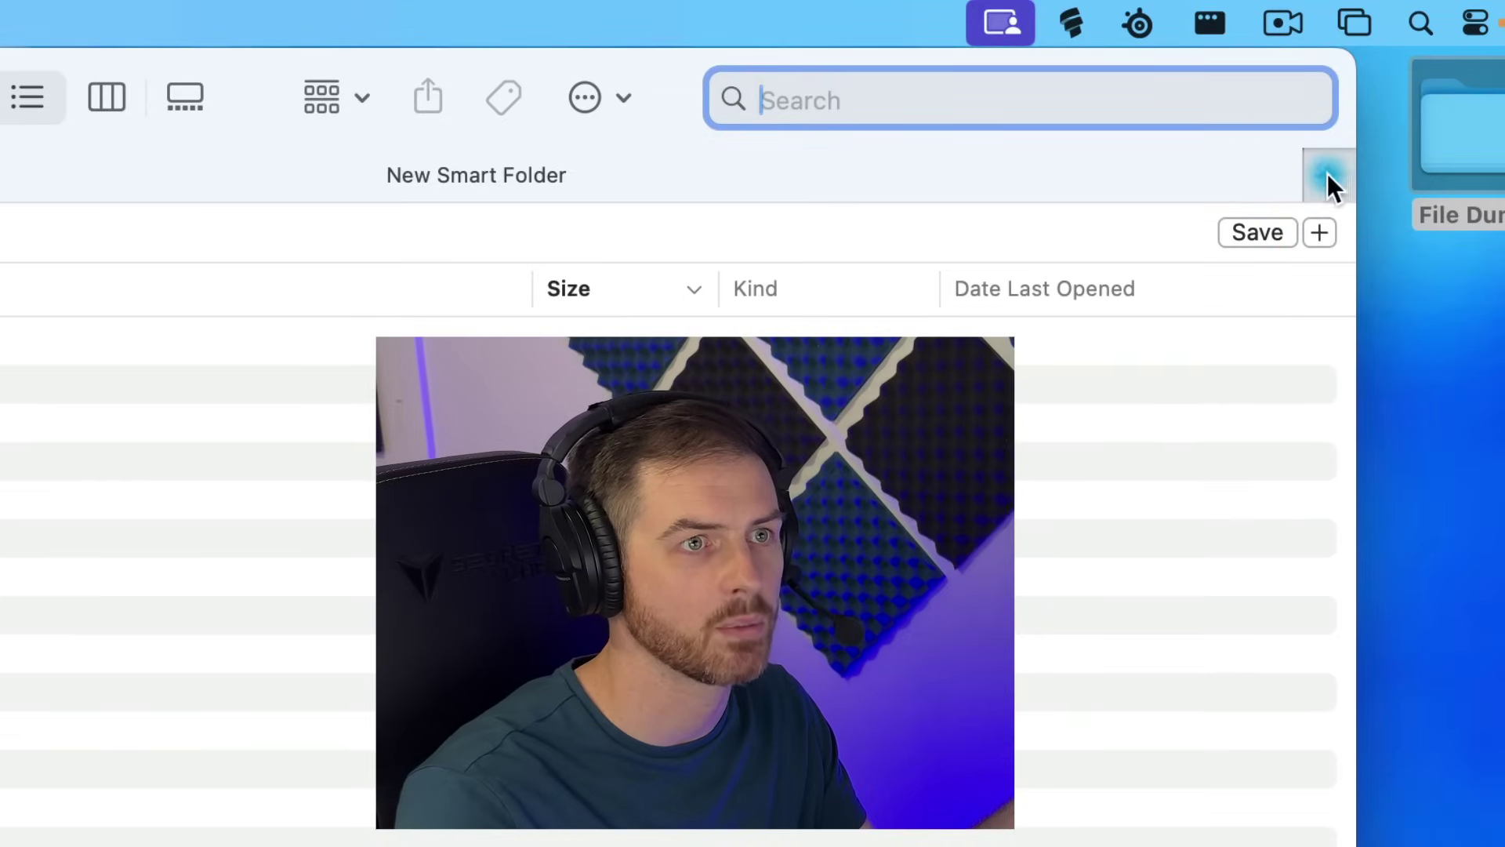
click(1319, 233)
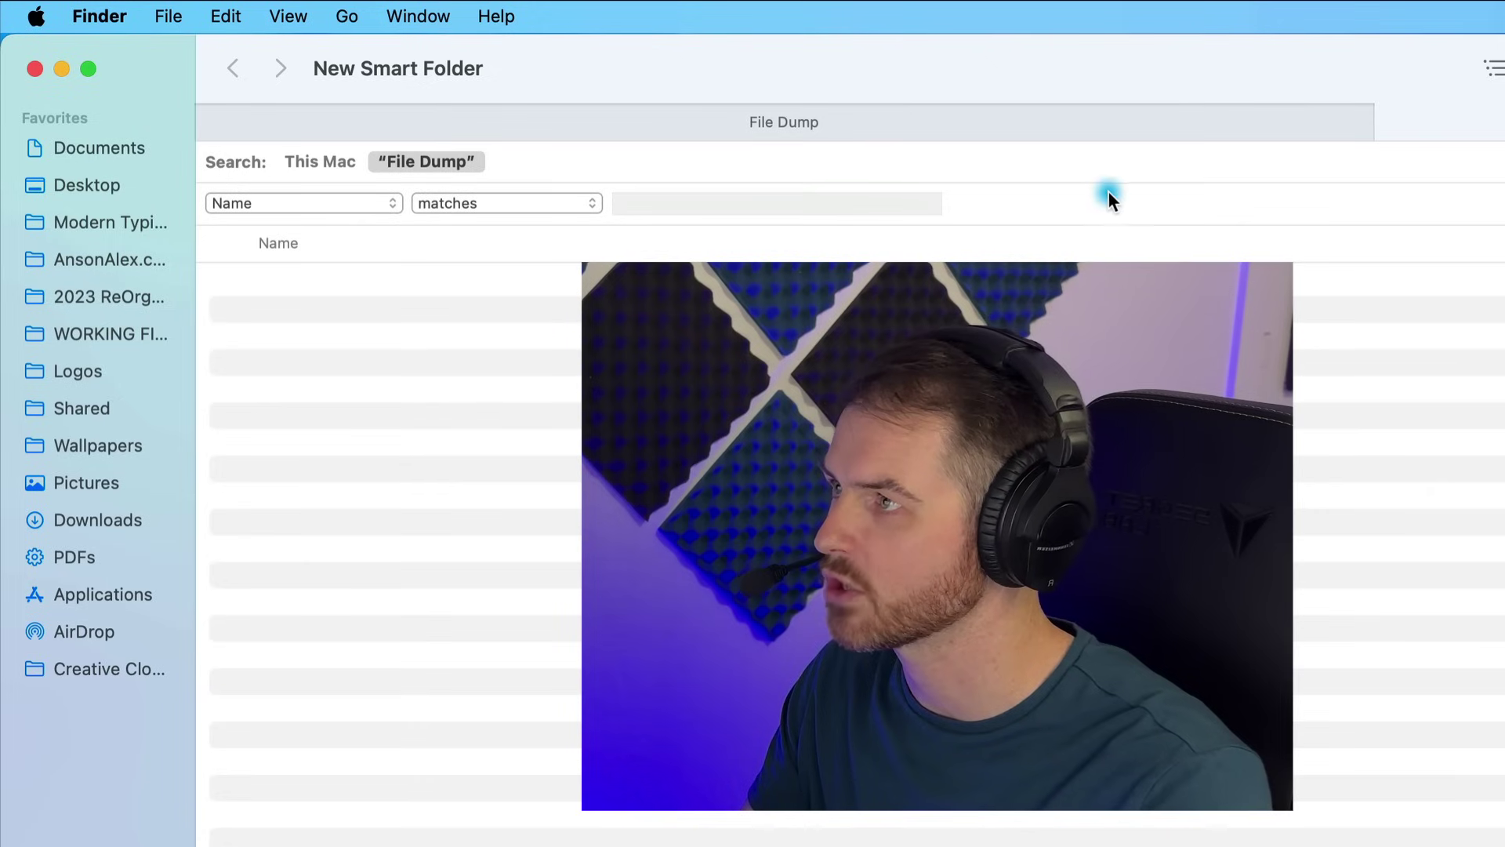
- Look through the full list of other search attributes available for the criterion and dismiss it without choosing one
click(378, 204)
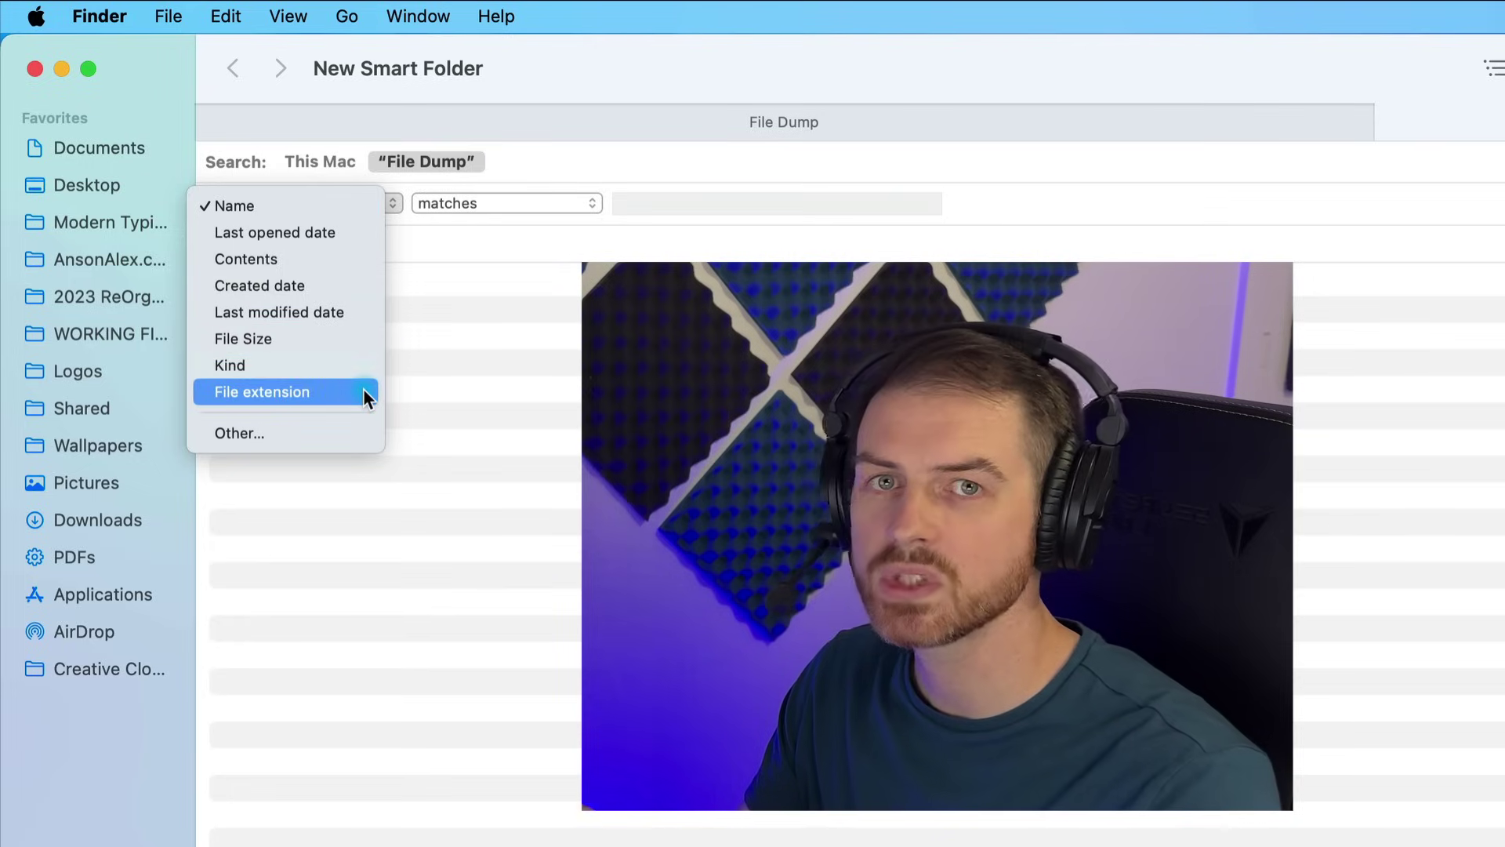
click(356, 430)
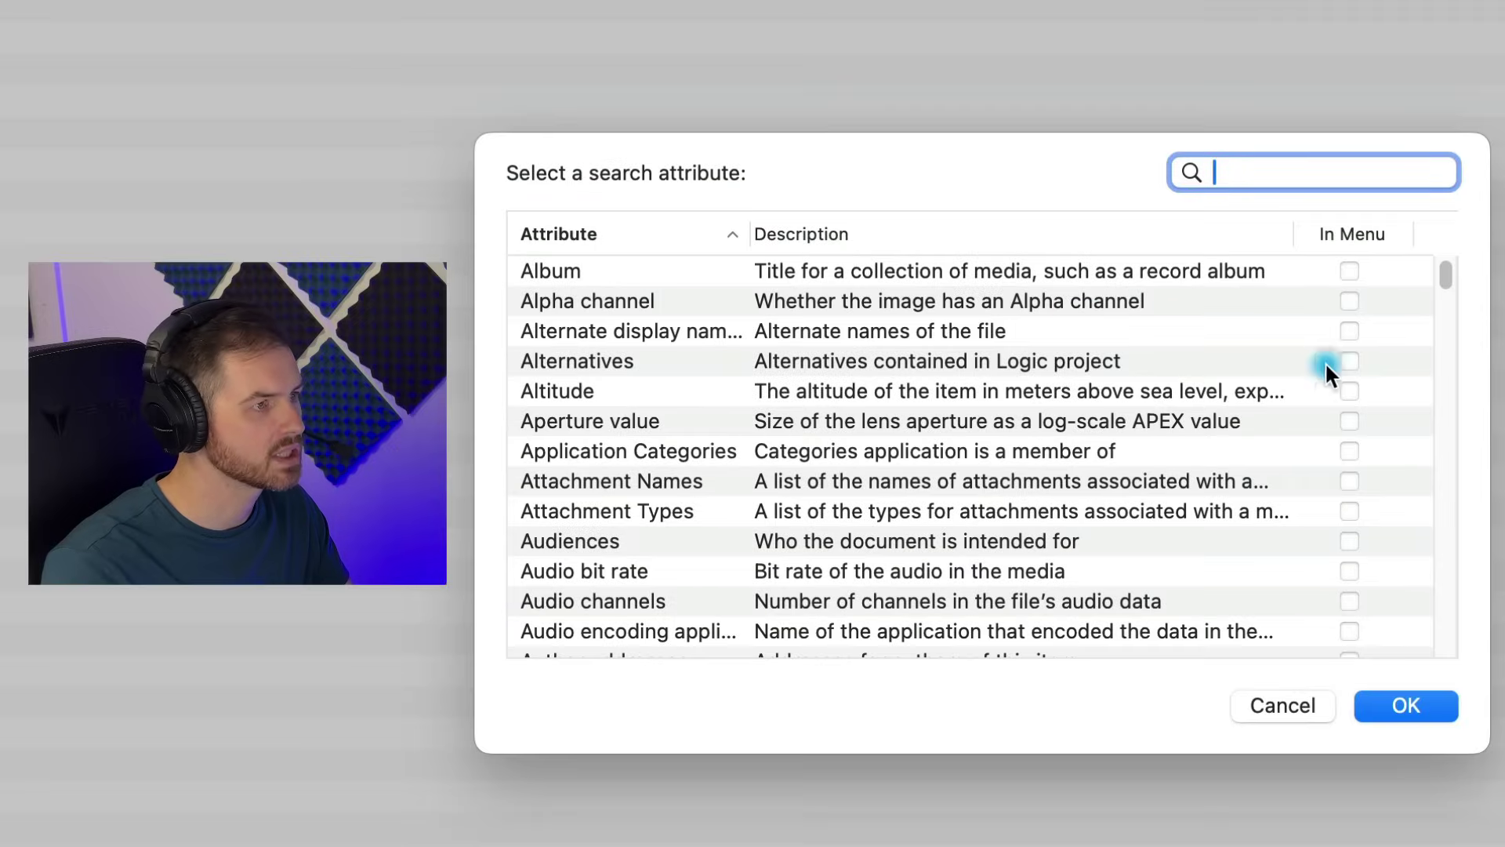
scroll(1363, 360, down, 6)
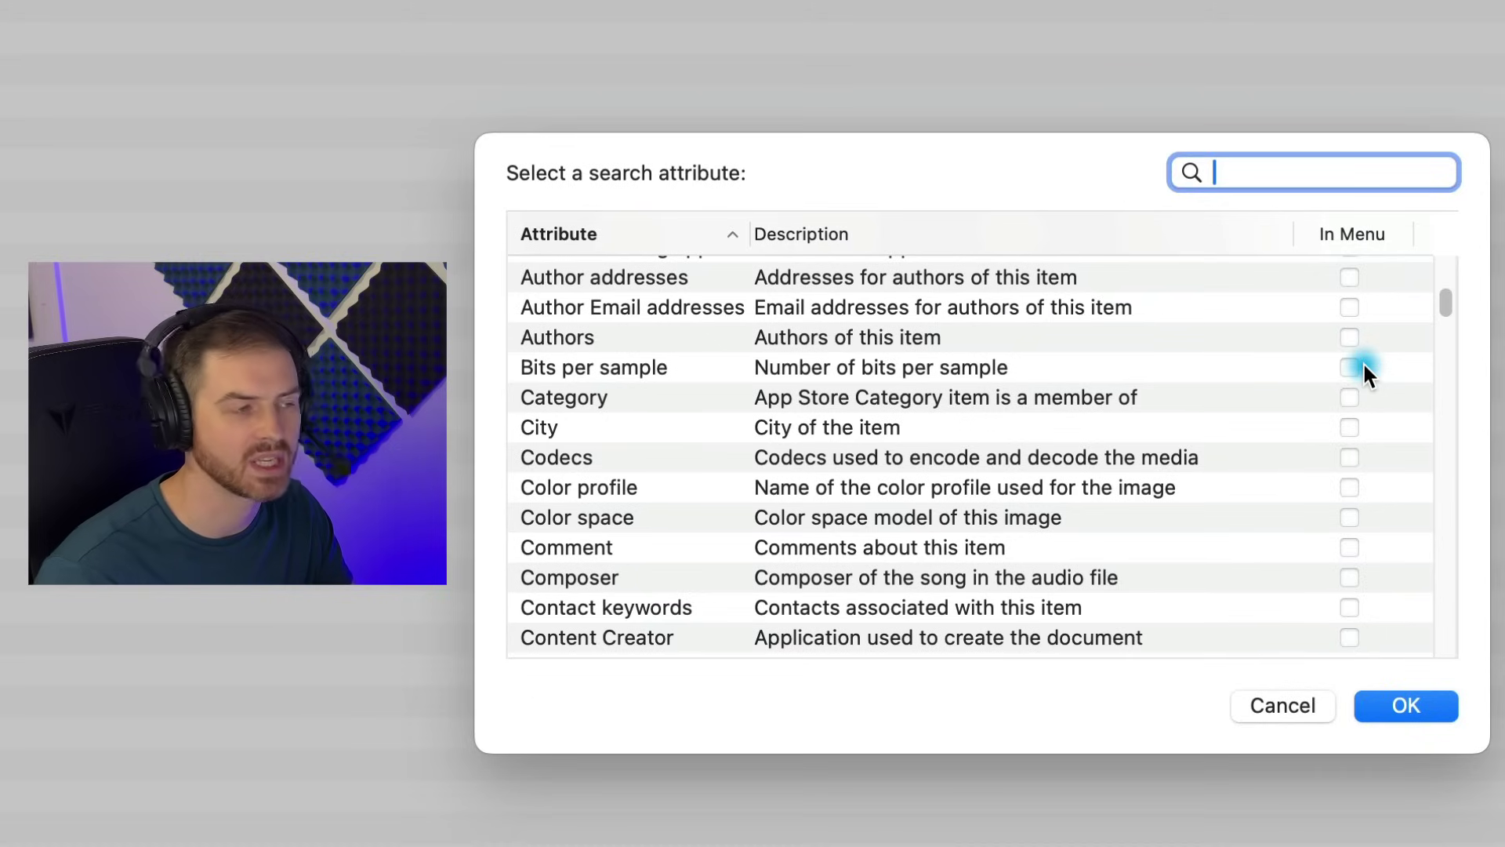
click(1296, 704)
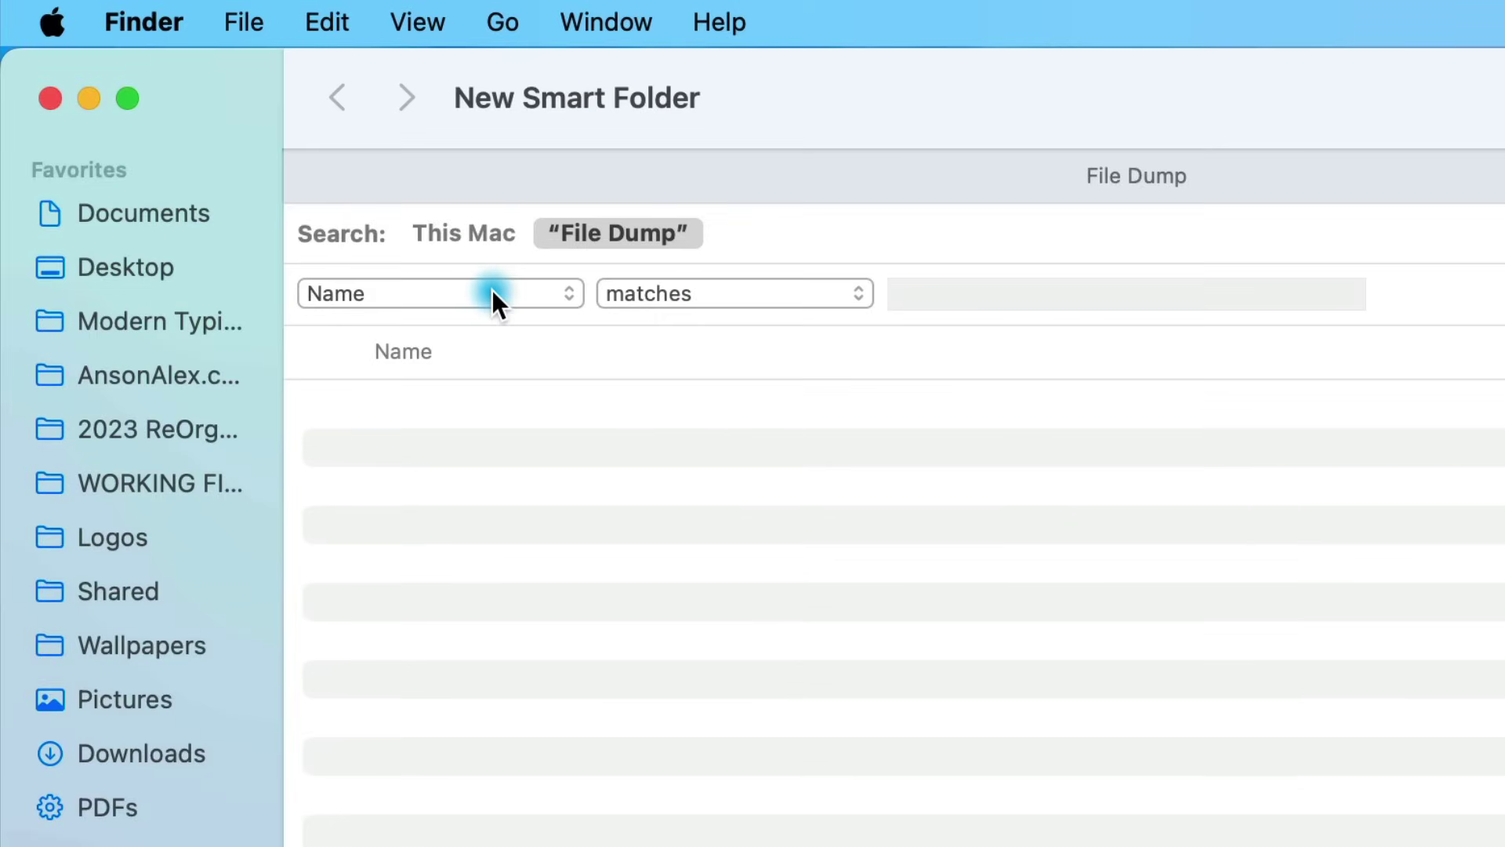
- Set the single search criterion to file extension is png
click(491, 293)
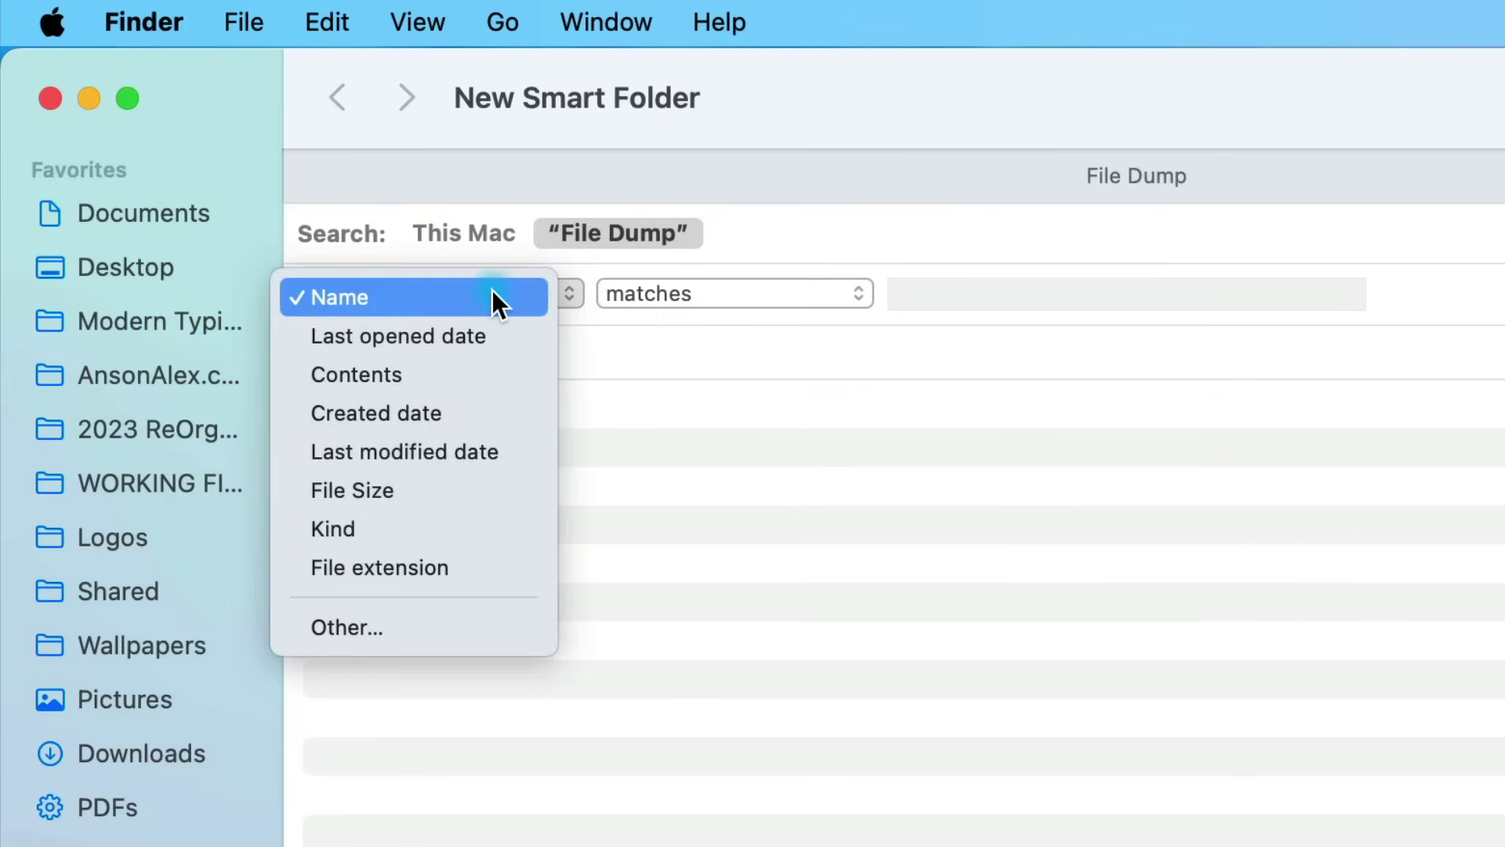
click(477, 570)
click(674, 296)
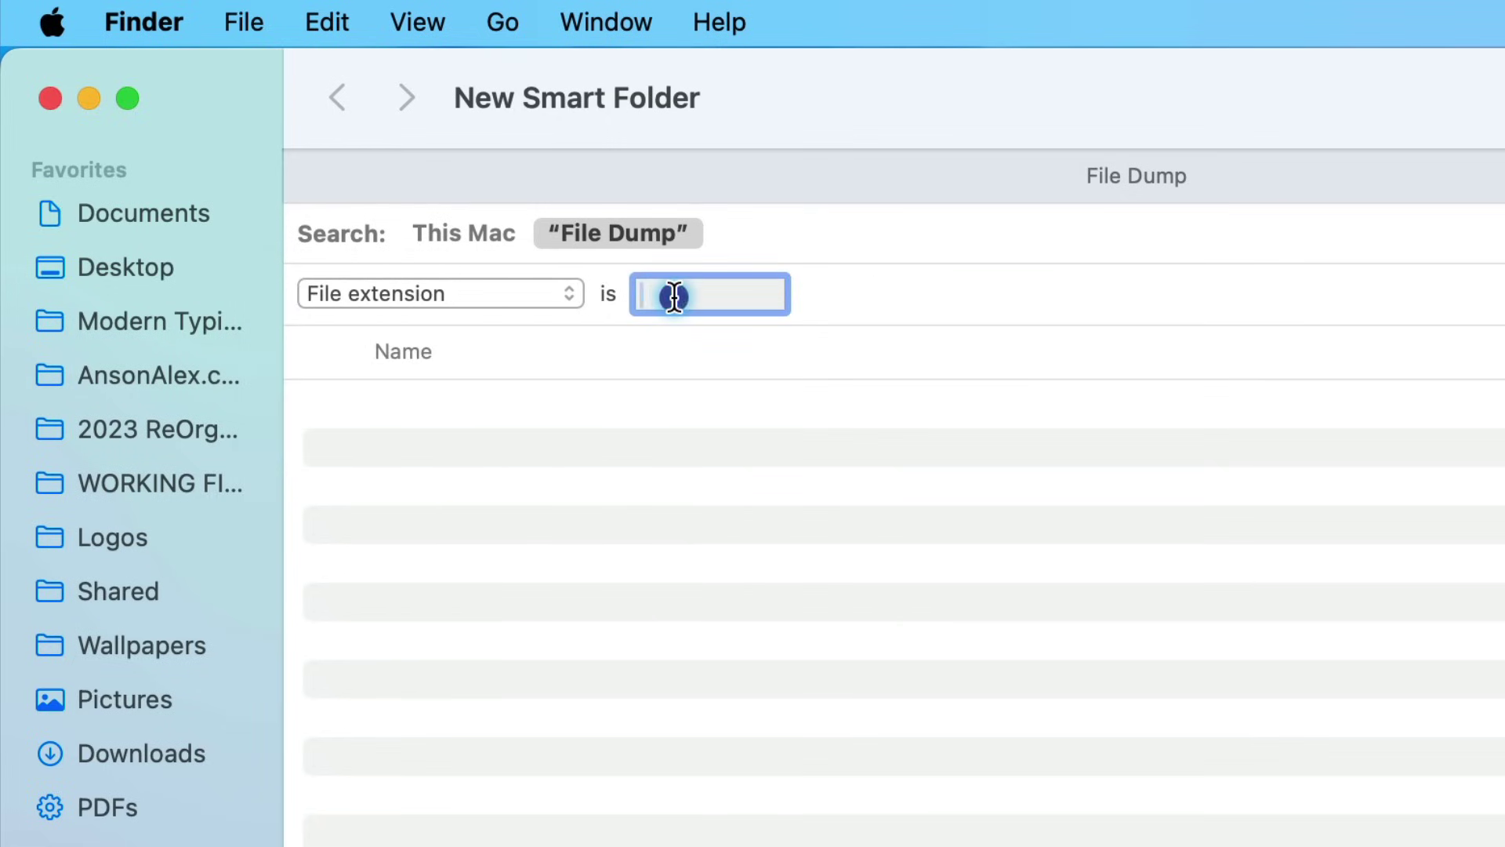
text(png)
key(Return)
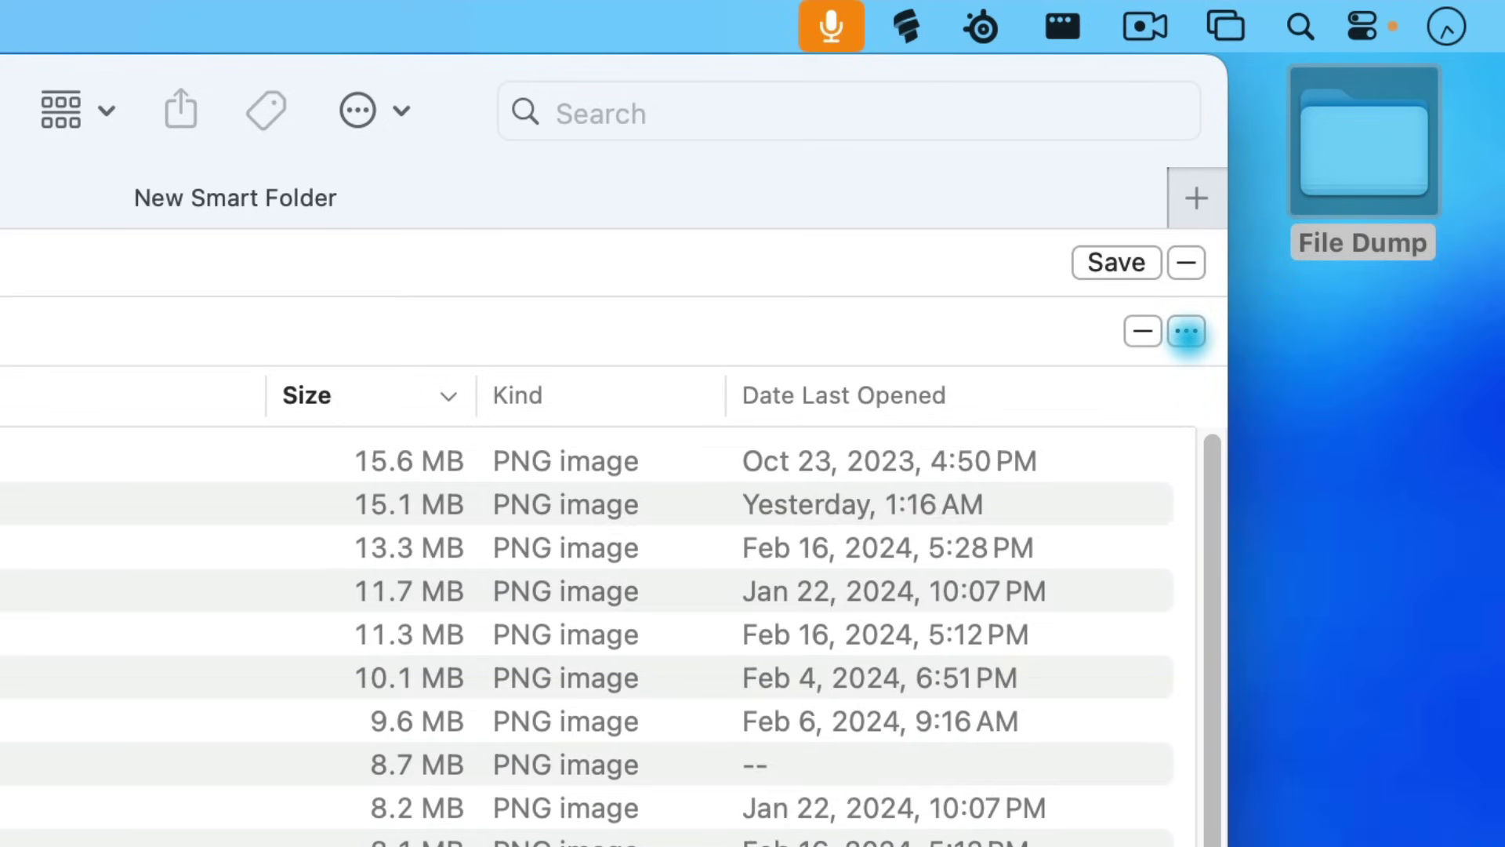
- Add a nested condition group, remove the standalone png criterion and keep the group matching Any of its conditions
alt+click(1187, 332)
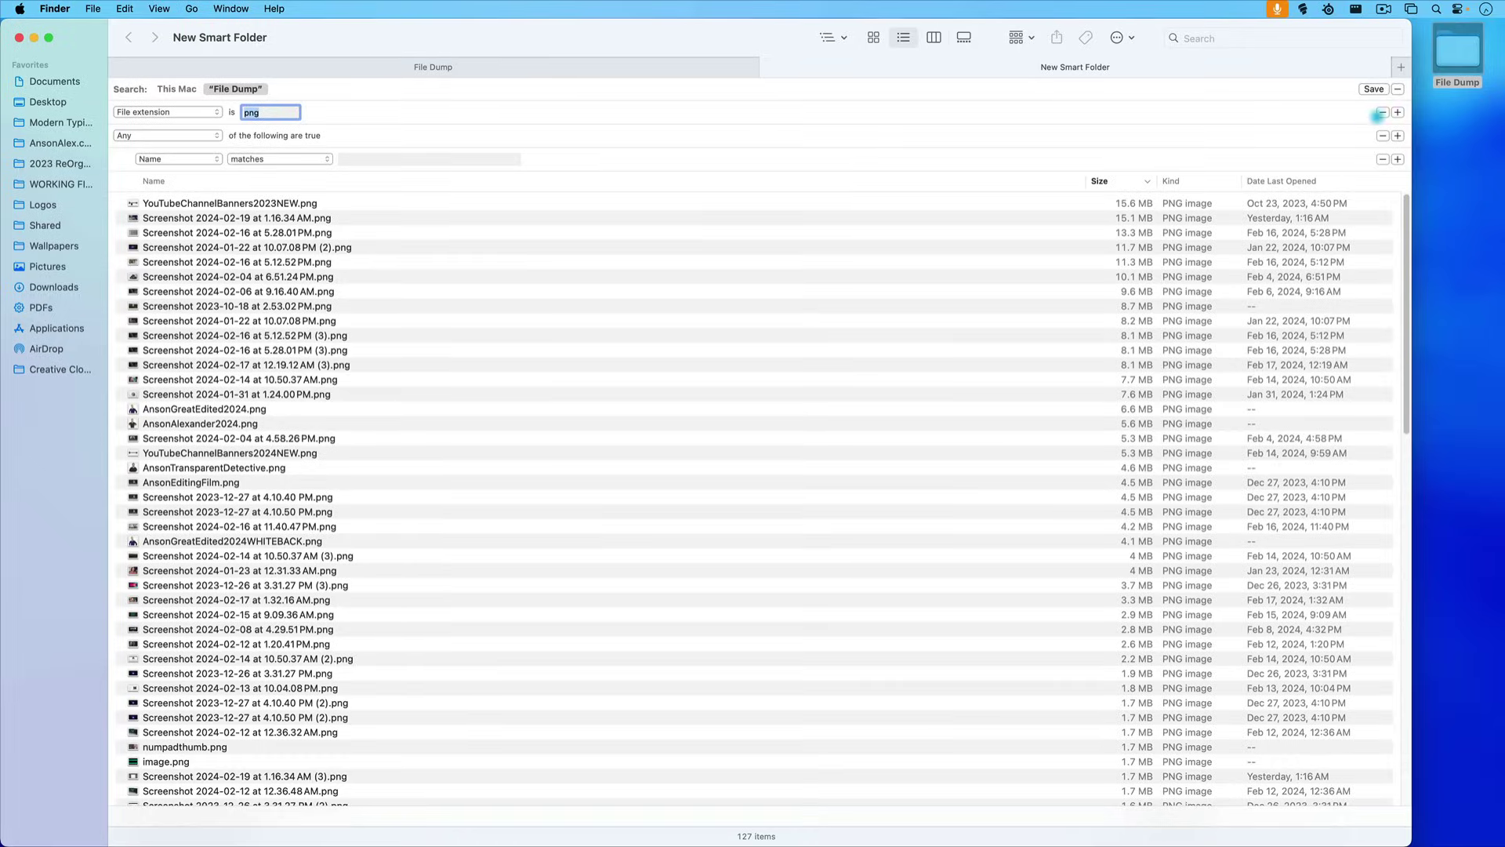
click(1382, 112)
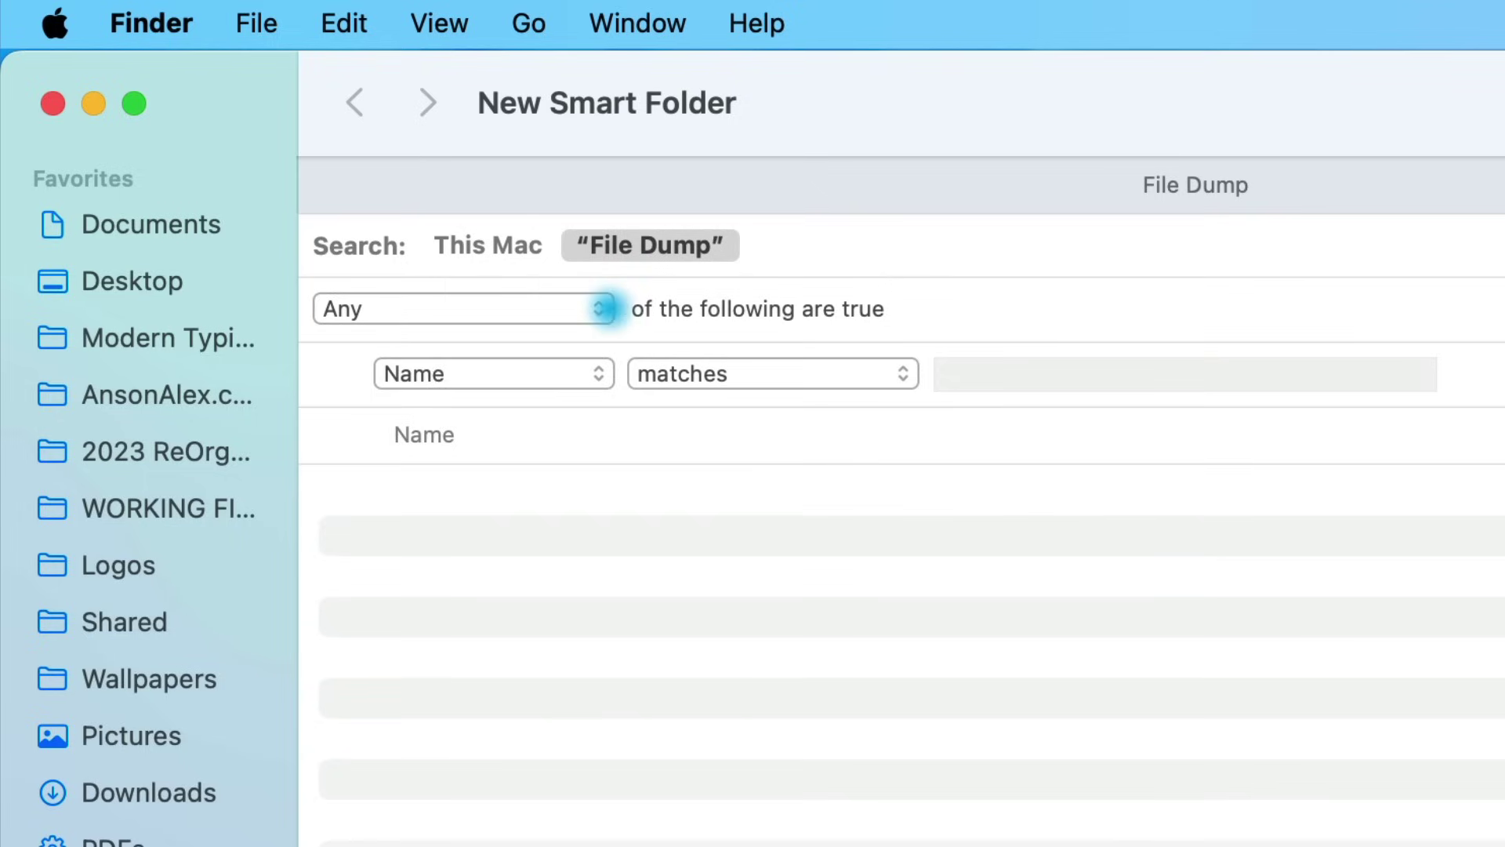
click(216, 112)
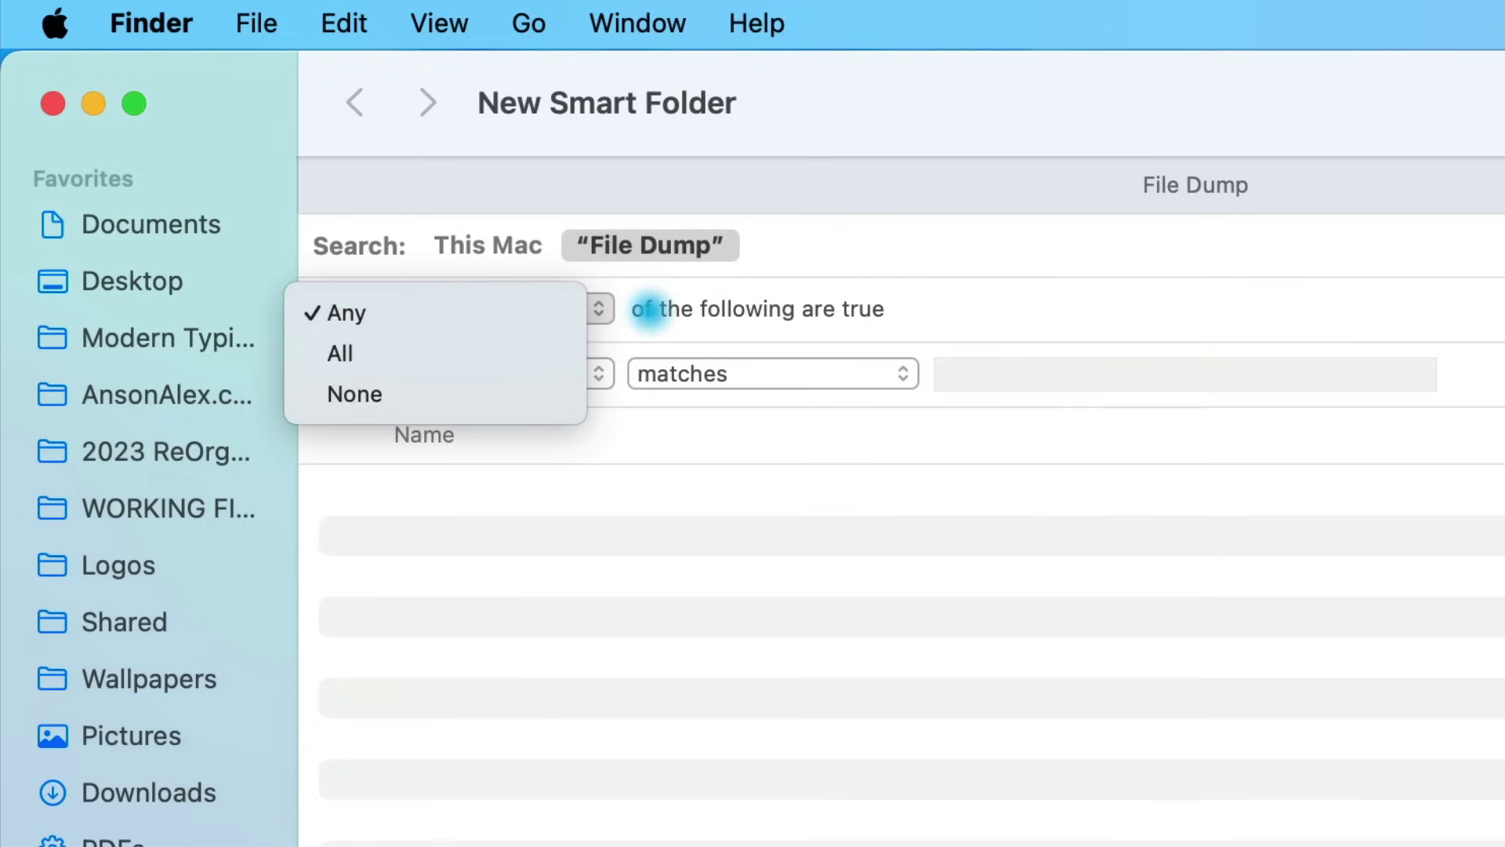
click(649, 310)
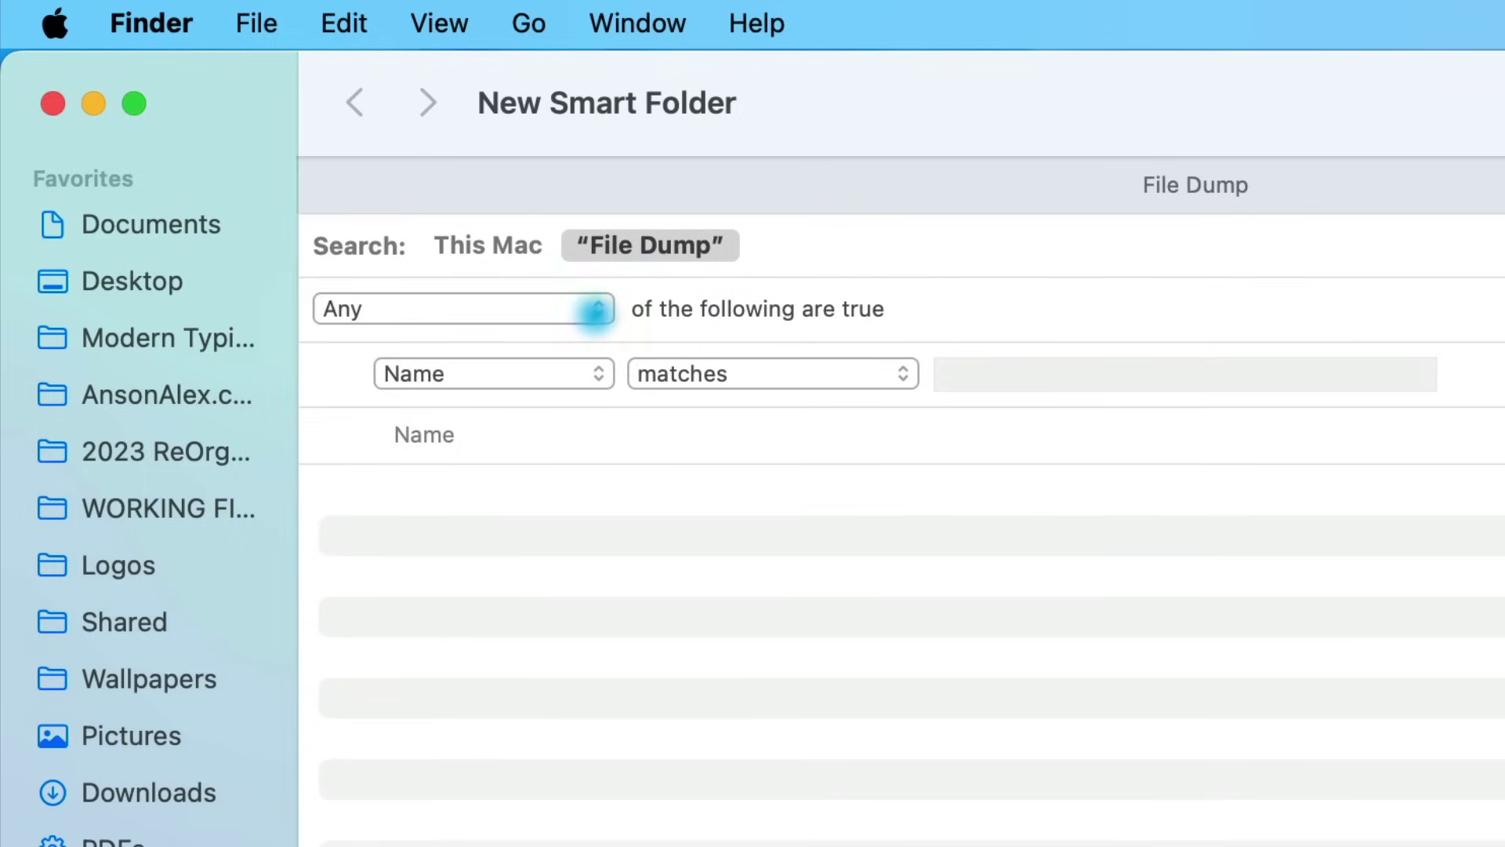
click(598, 308)
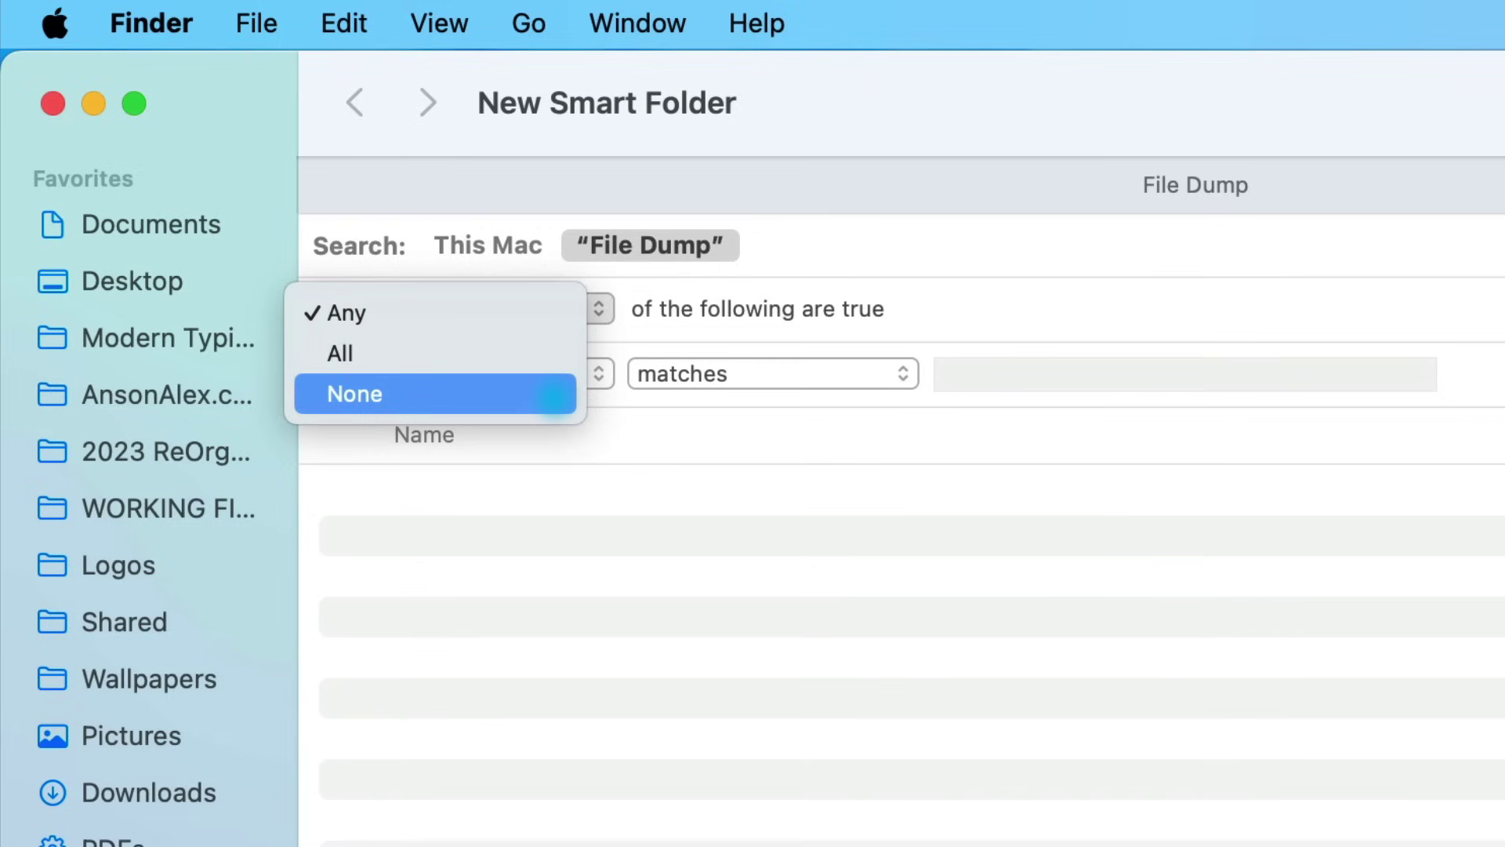
click(523, 310)
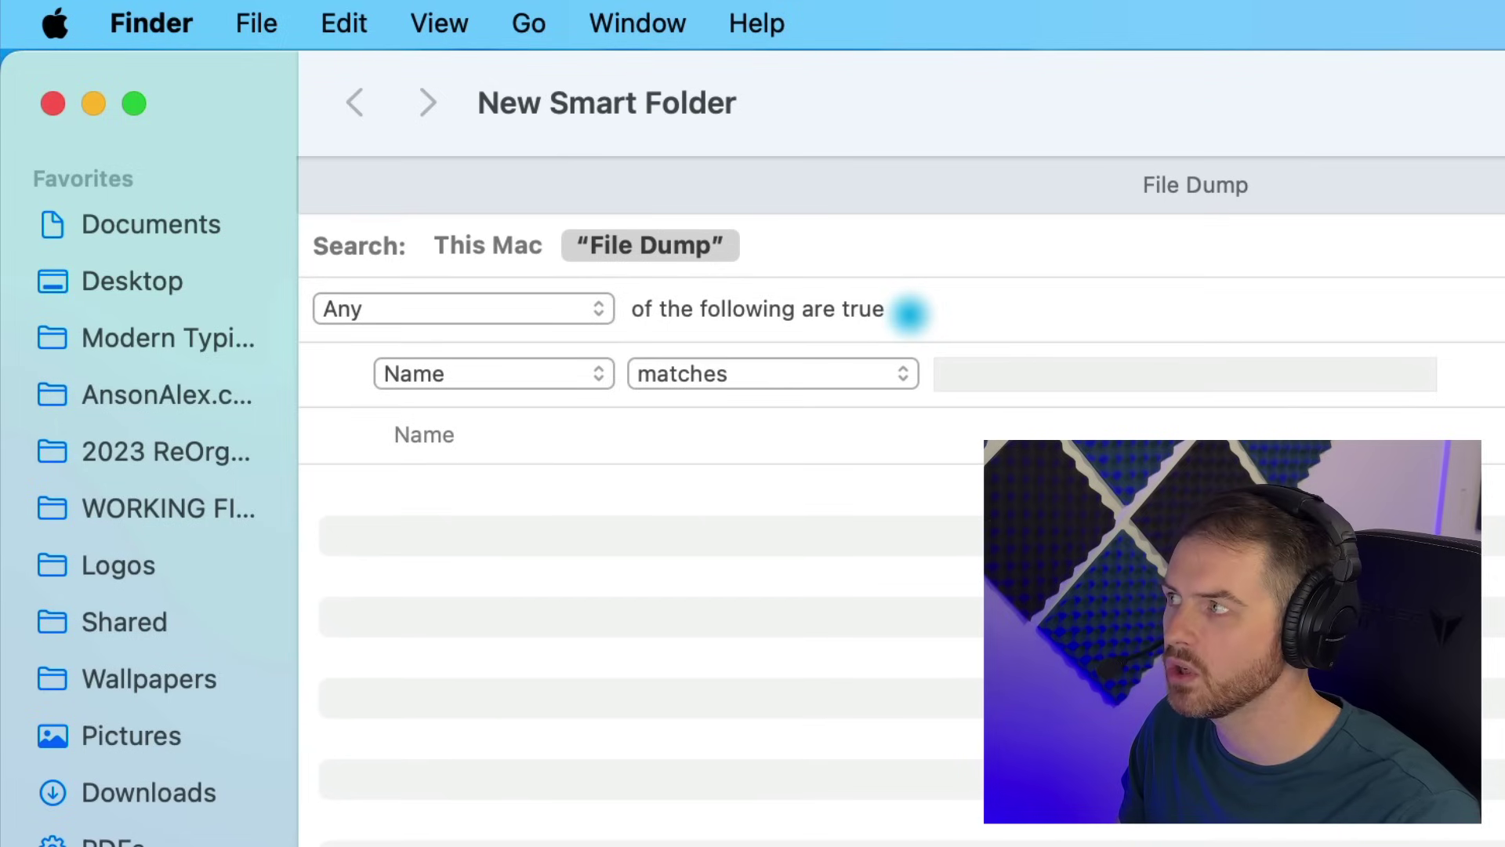
- Set the first condition in the Any group to file extension is png
click(571, 373)
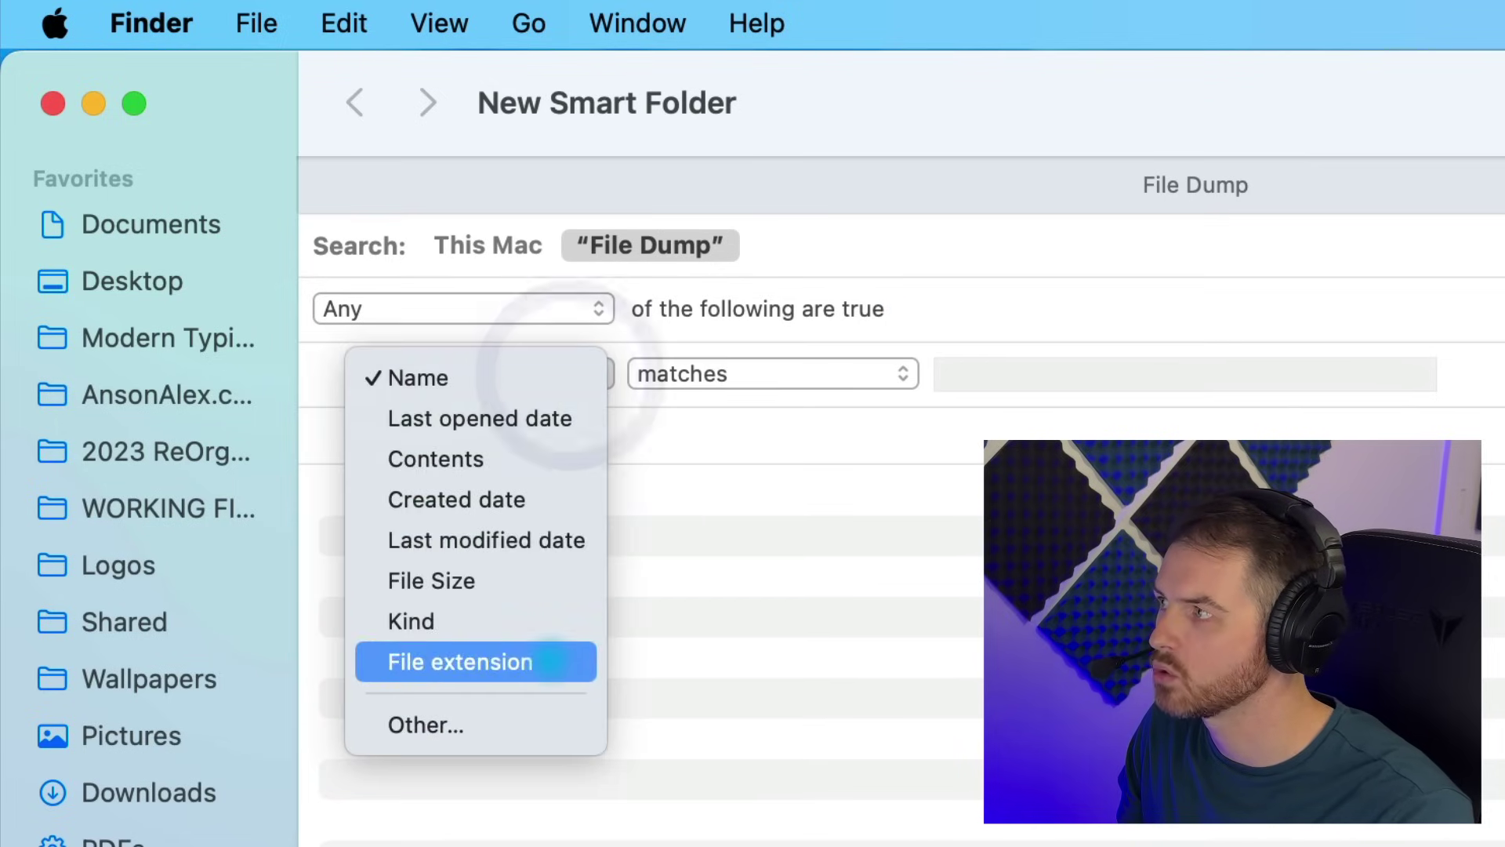
click(553, 661)
click(858, 377)
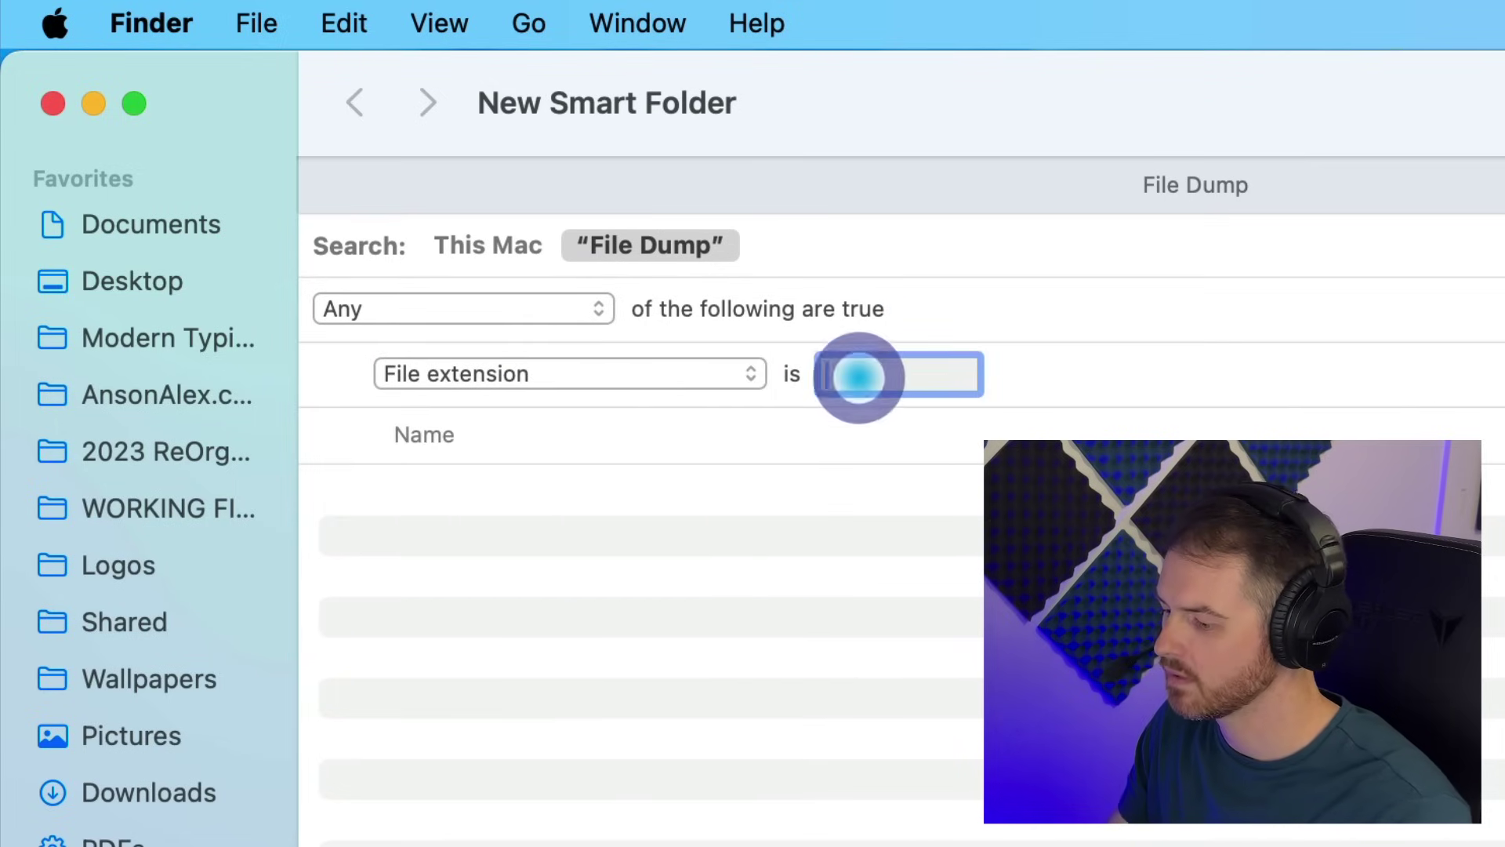
text(png)
key(Return)
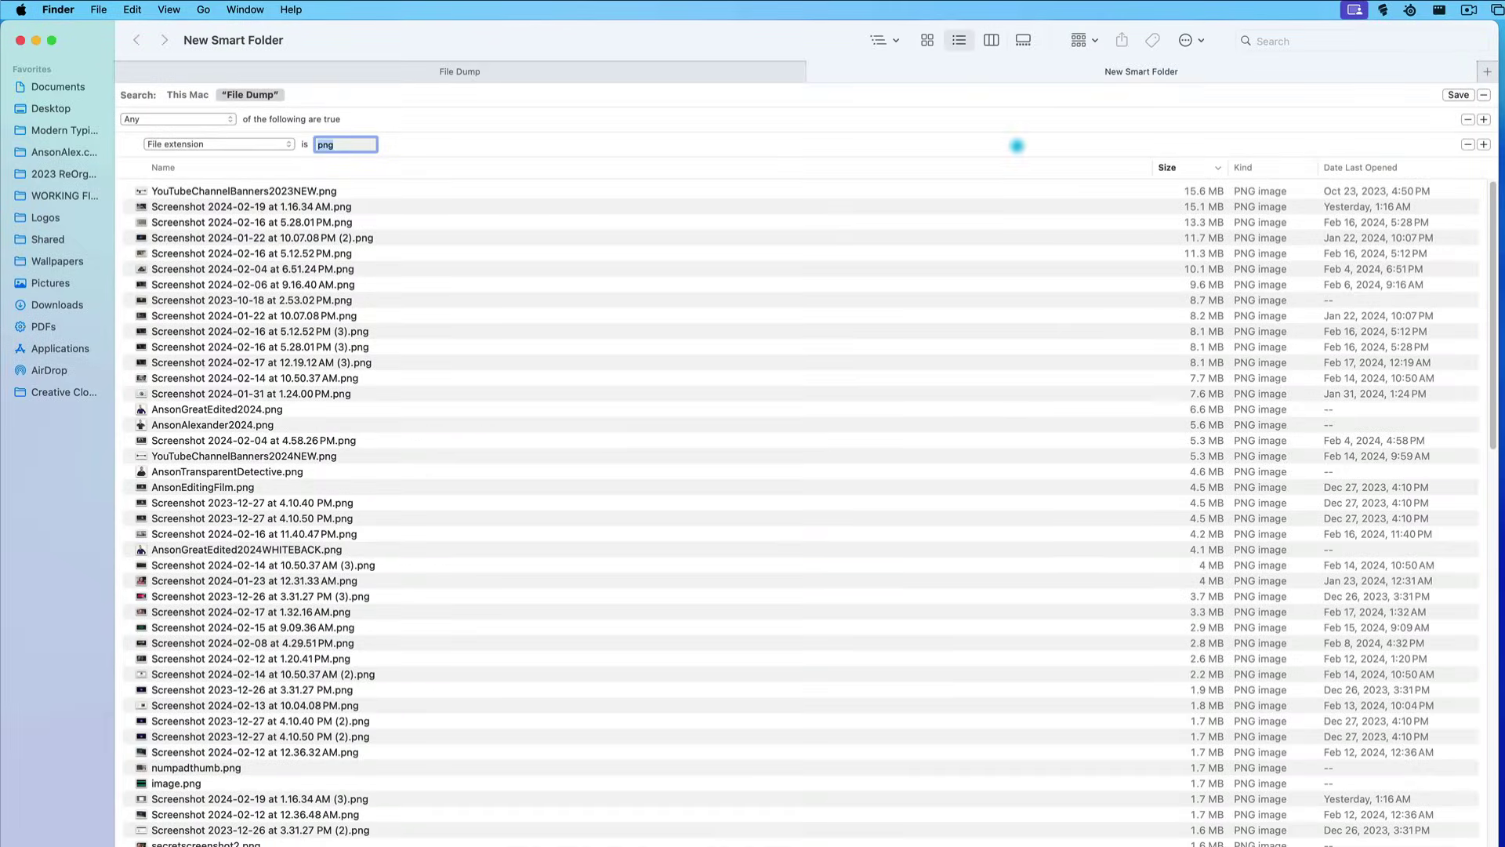
- Add a second condition to the Any group with file extension is jpg
click(1484, 144)
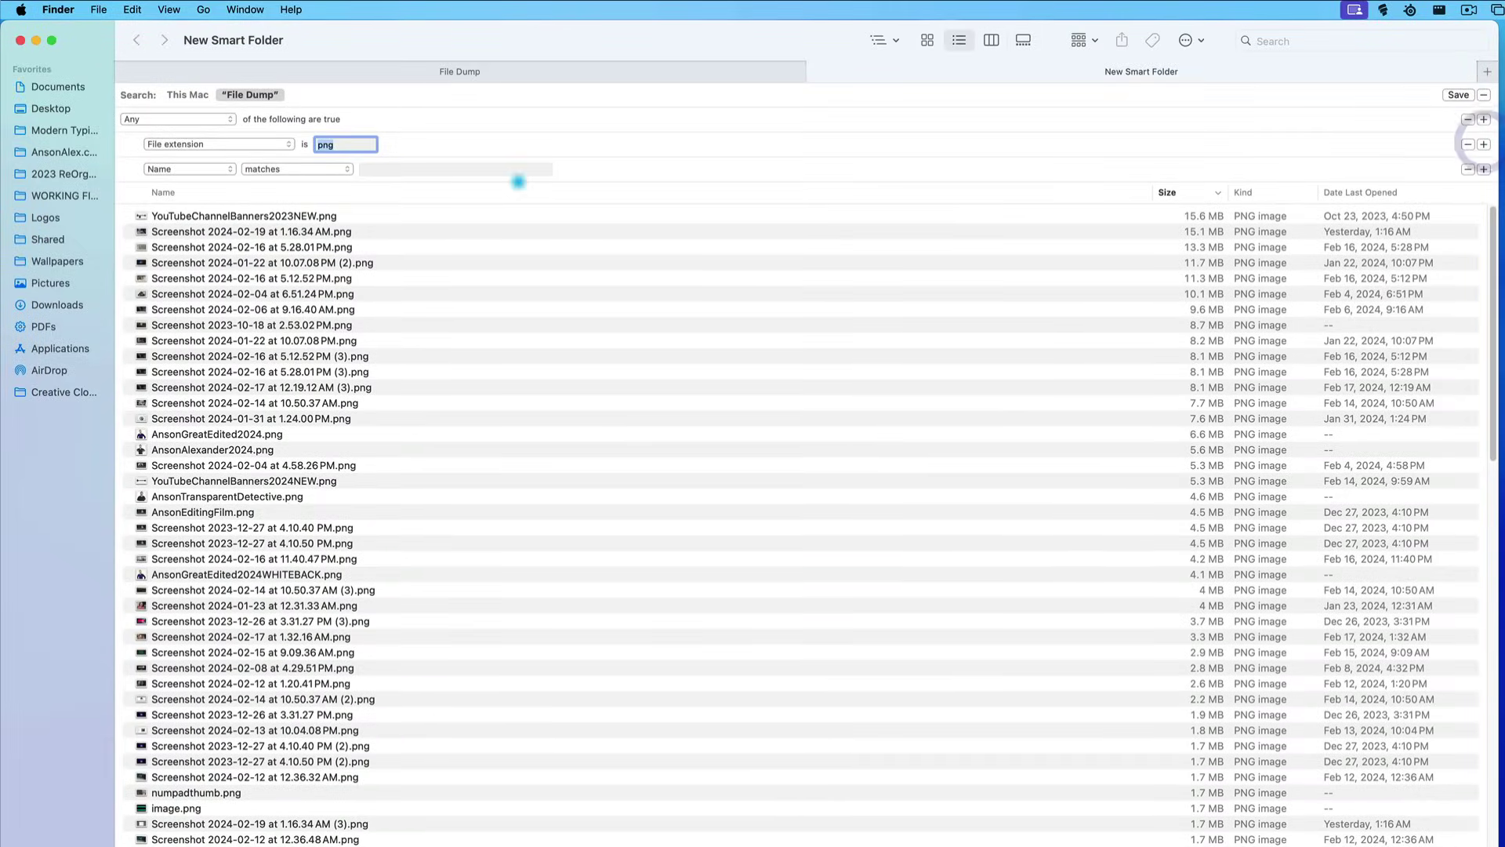
click(220, 169)
click(201, 286)
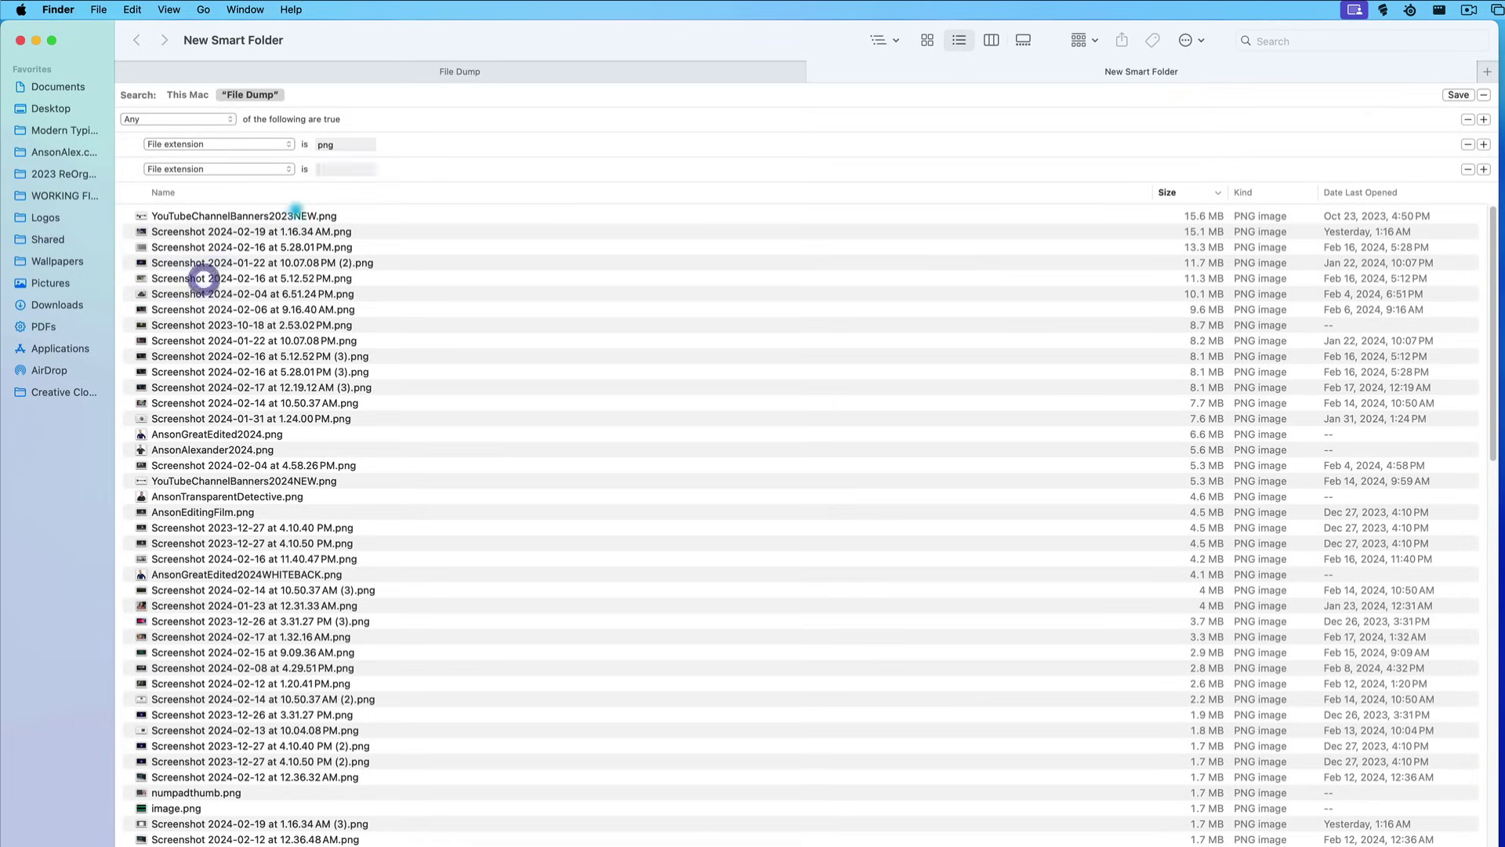
click(352, 168)
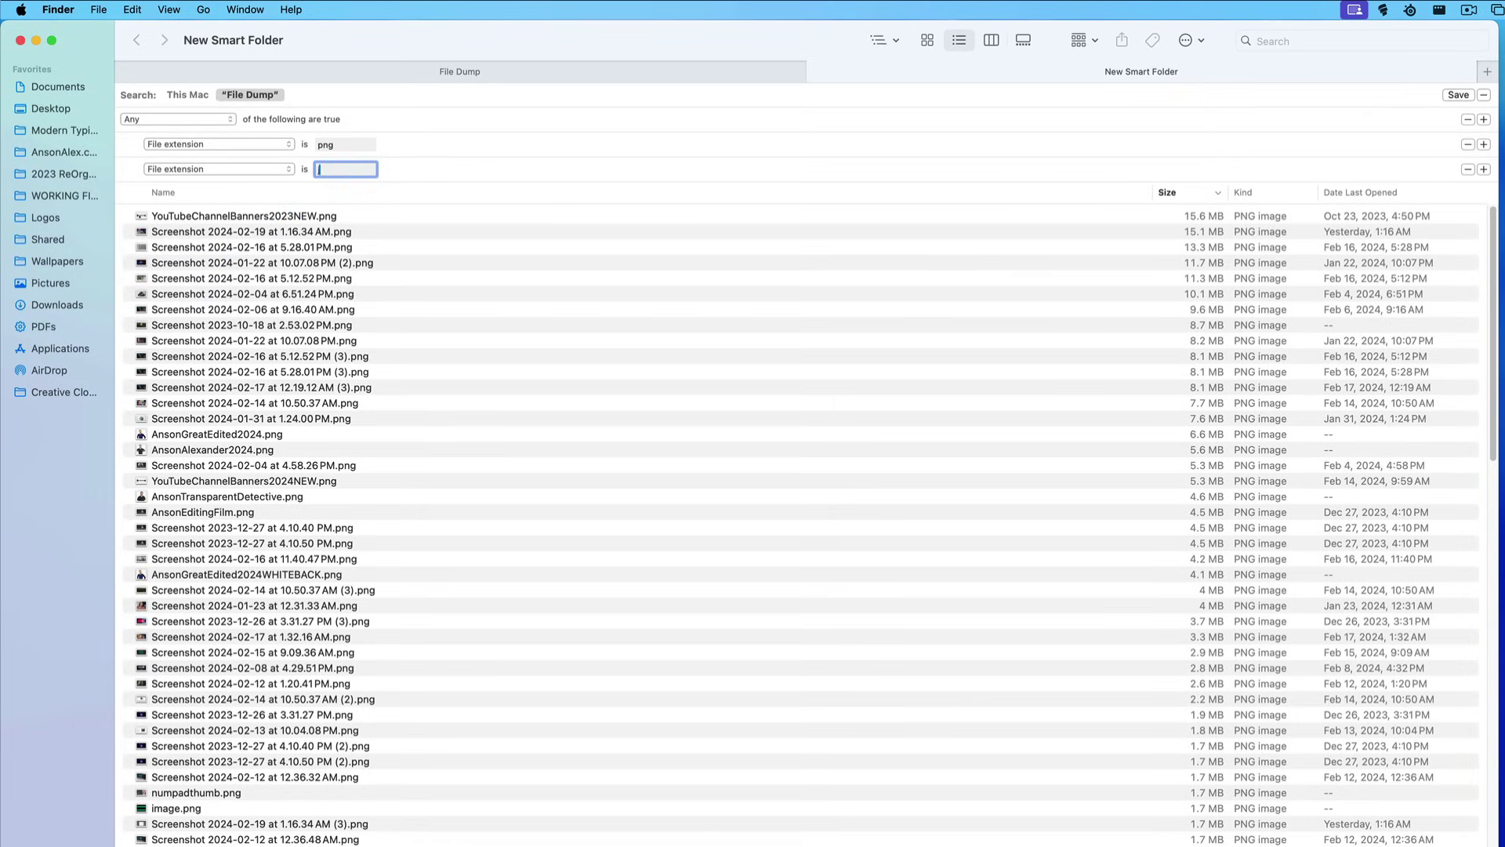
text(jpg)
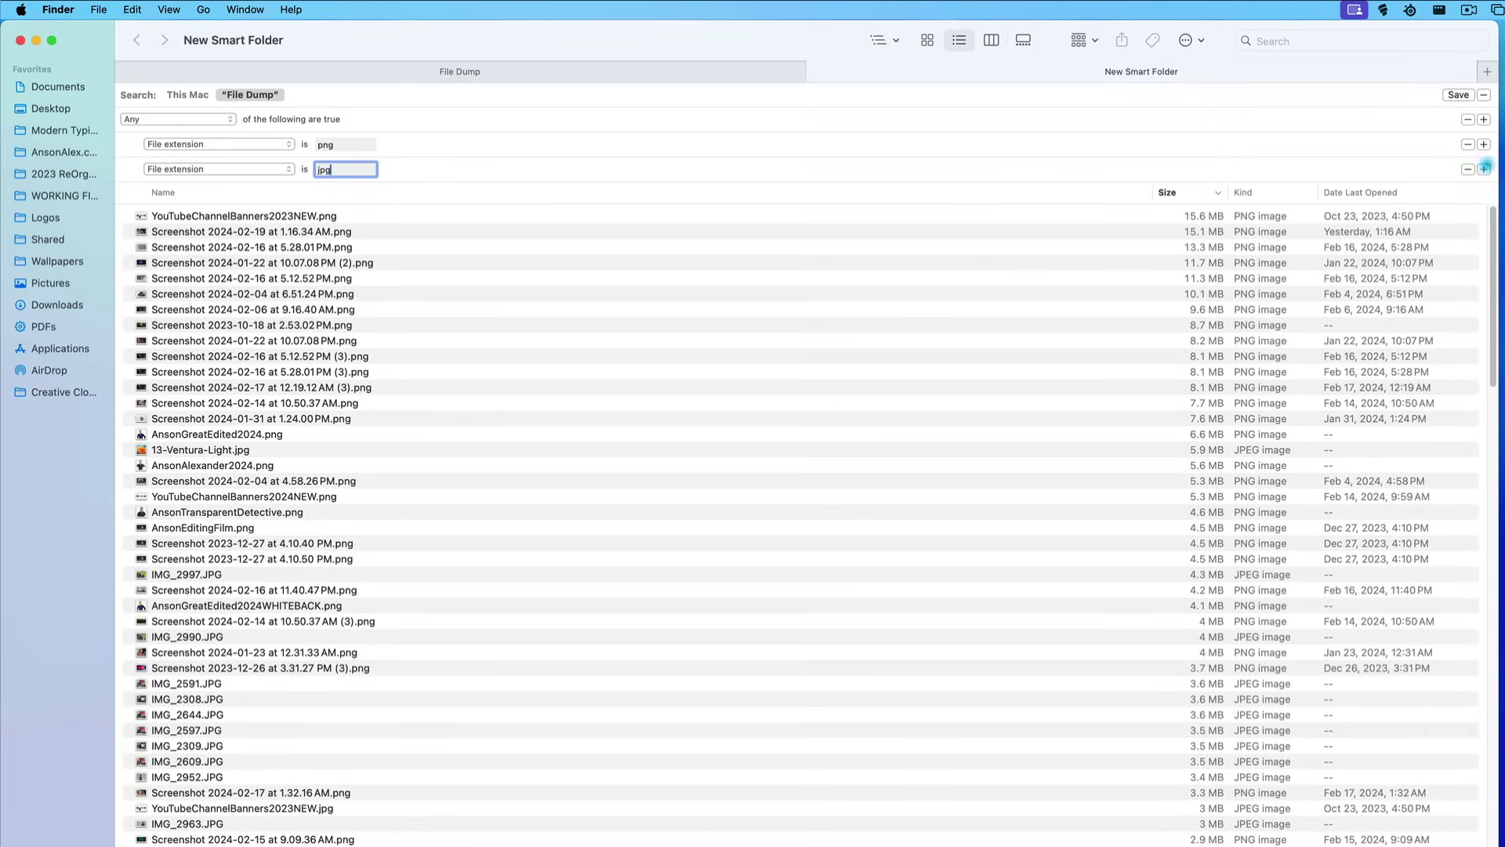
- Add a third condition to the Any group with file extension is jpeg
click(1484, 168)
click(209, 194)
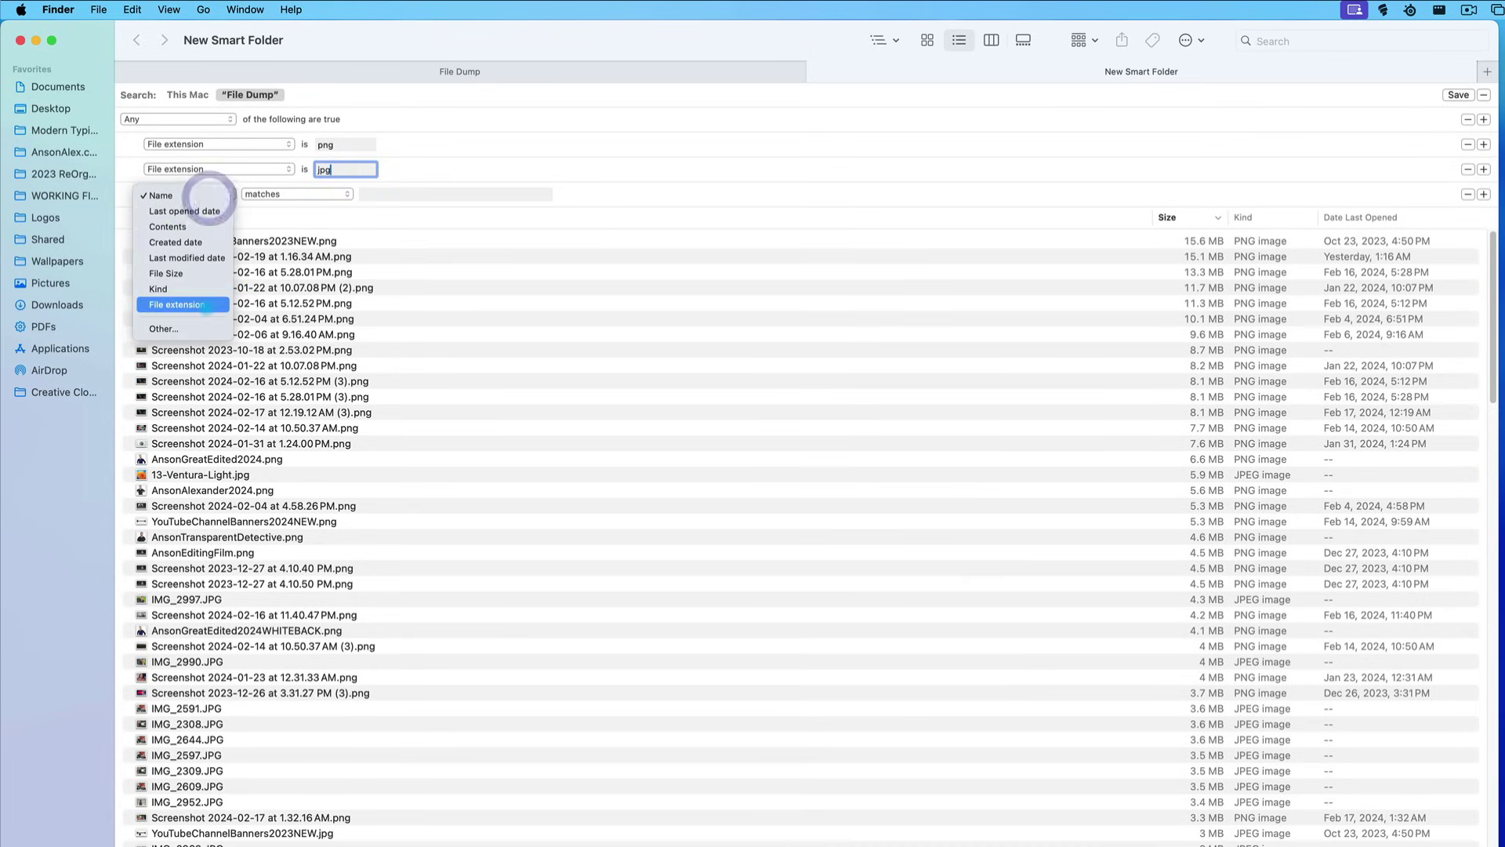
click(205, 304)
click(340, 195)
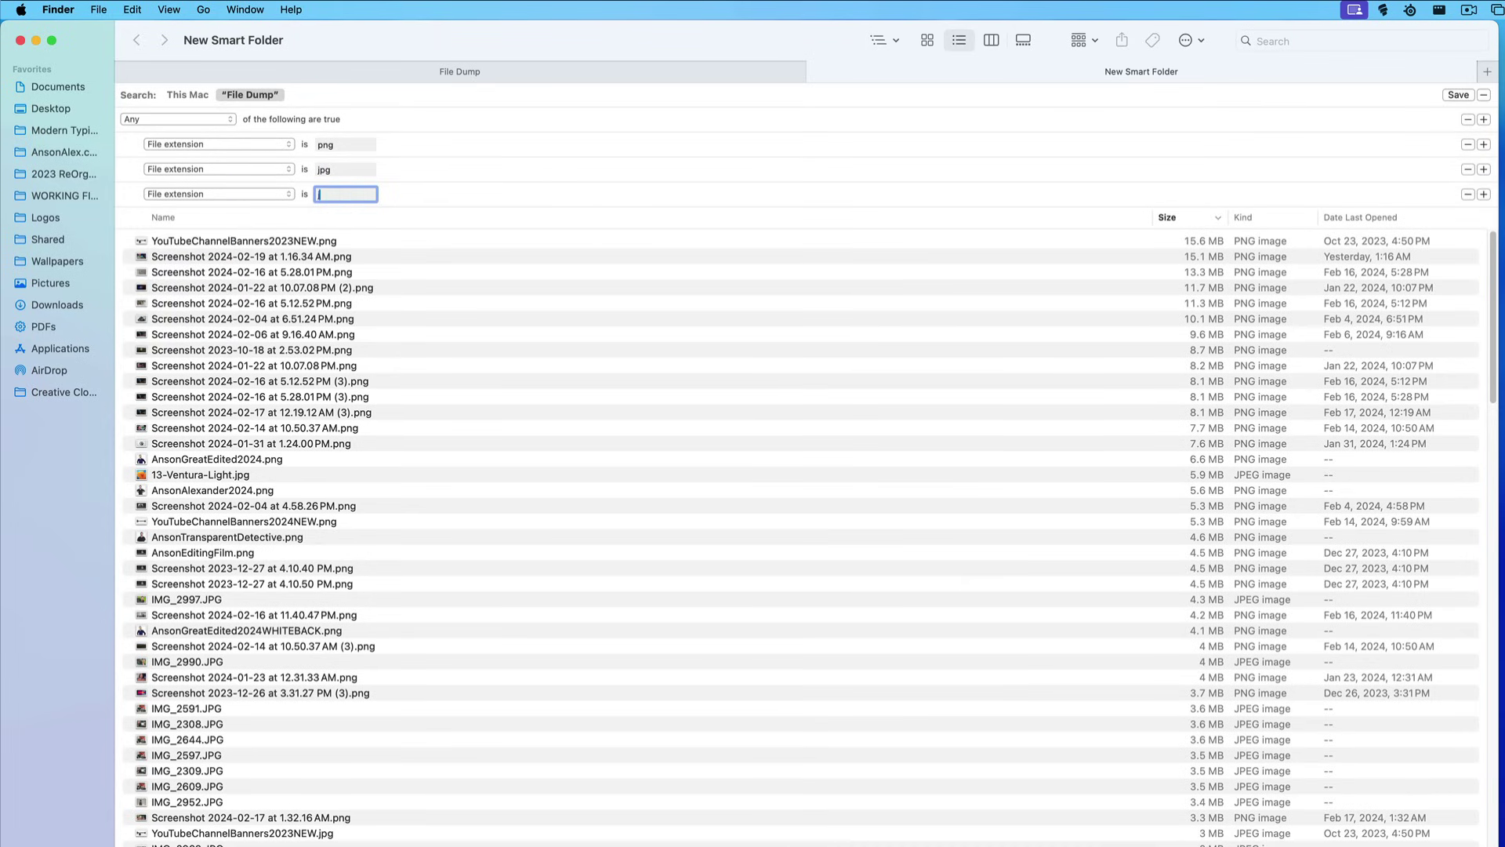
text(jpeg)
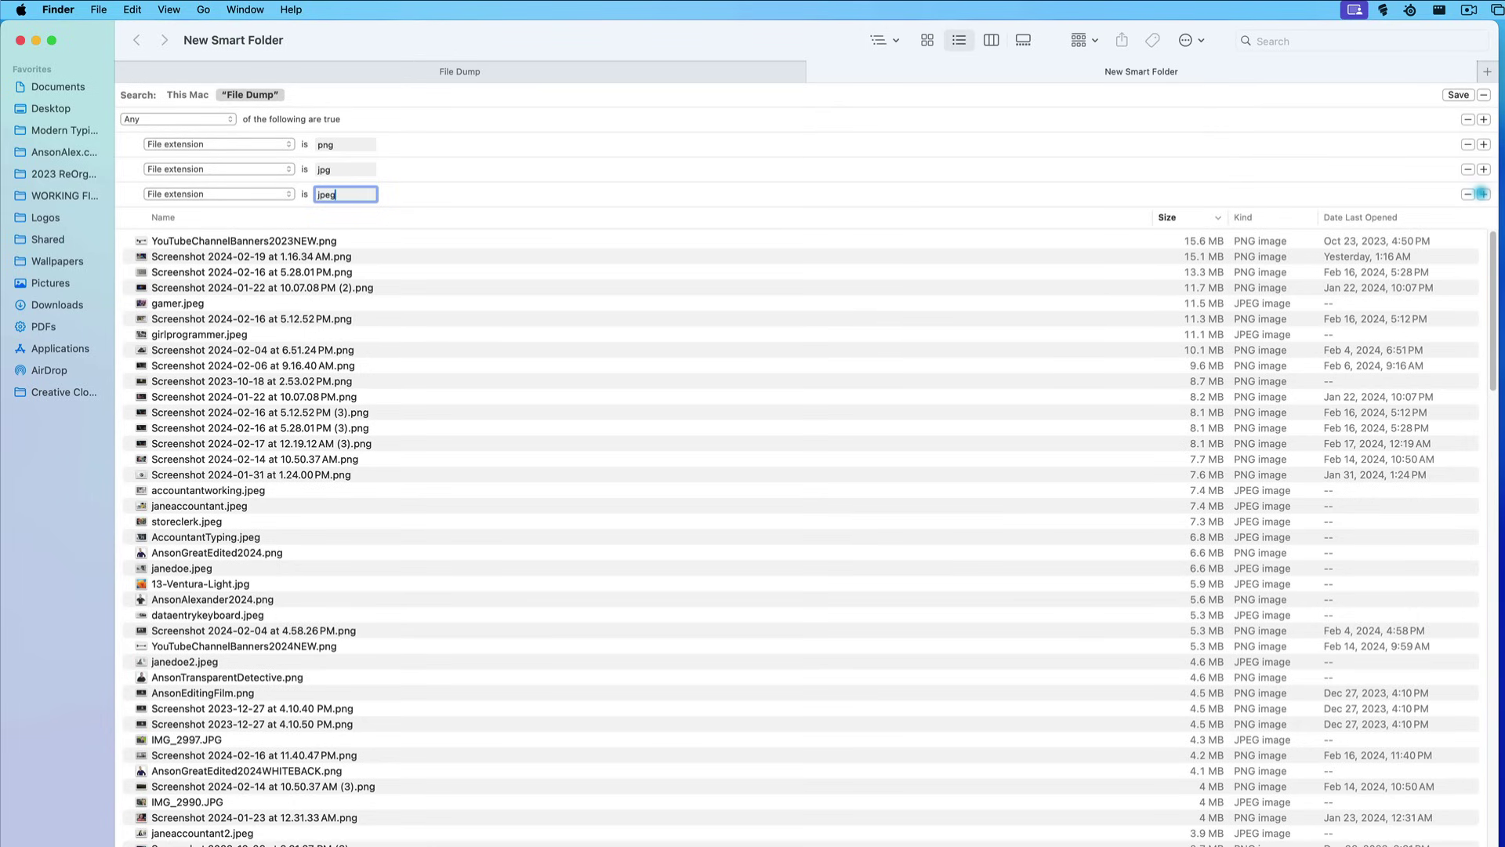
- Add a fourth condition to the Any group with file extension is webp
click(1482, 194)
click(179, 220)
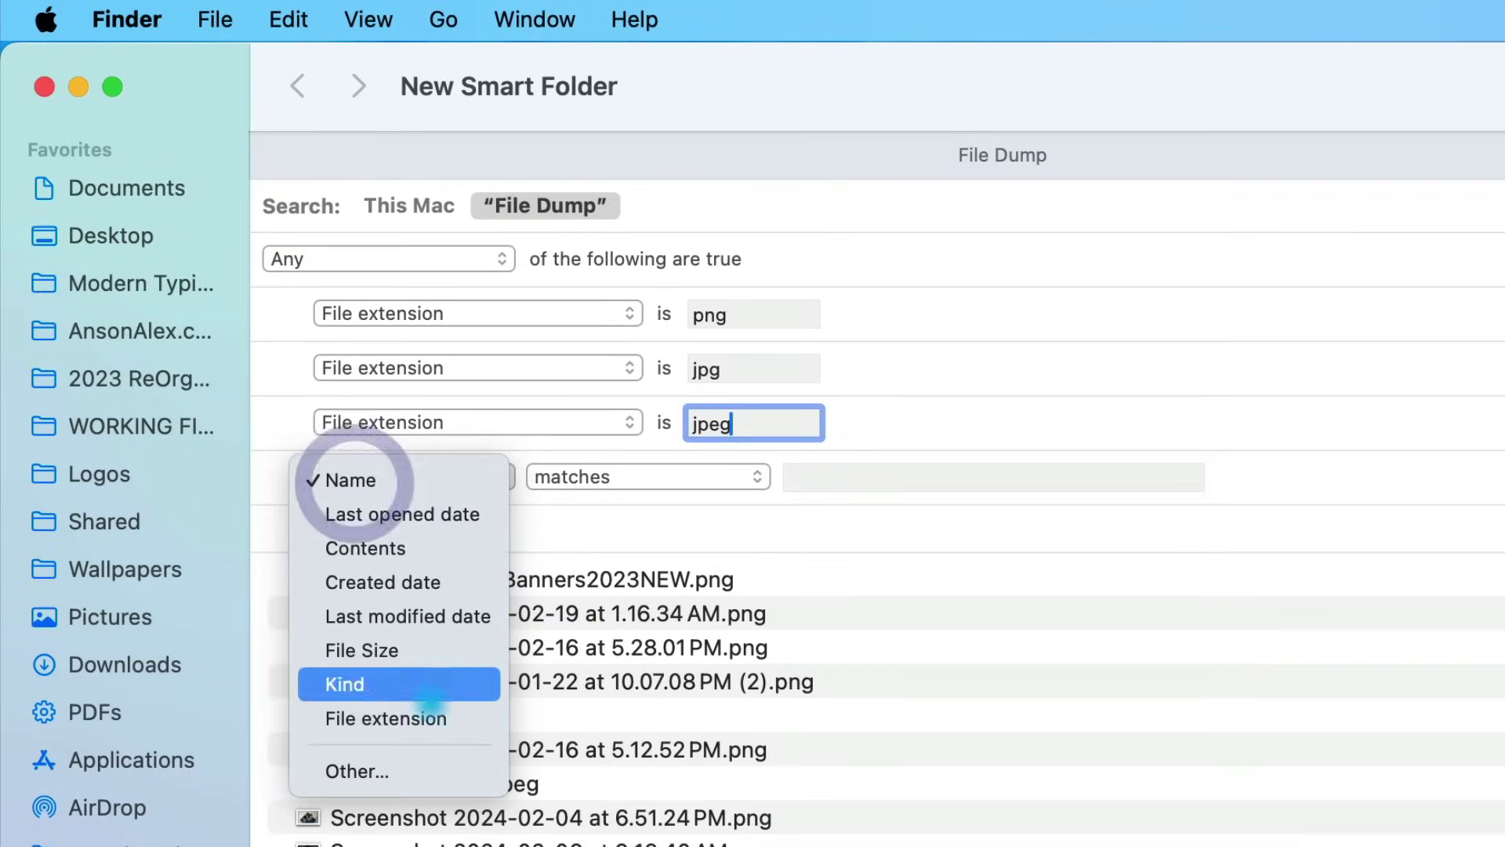
click(196, 325)
click(739, 477)
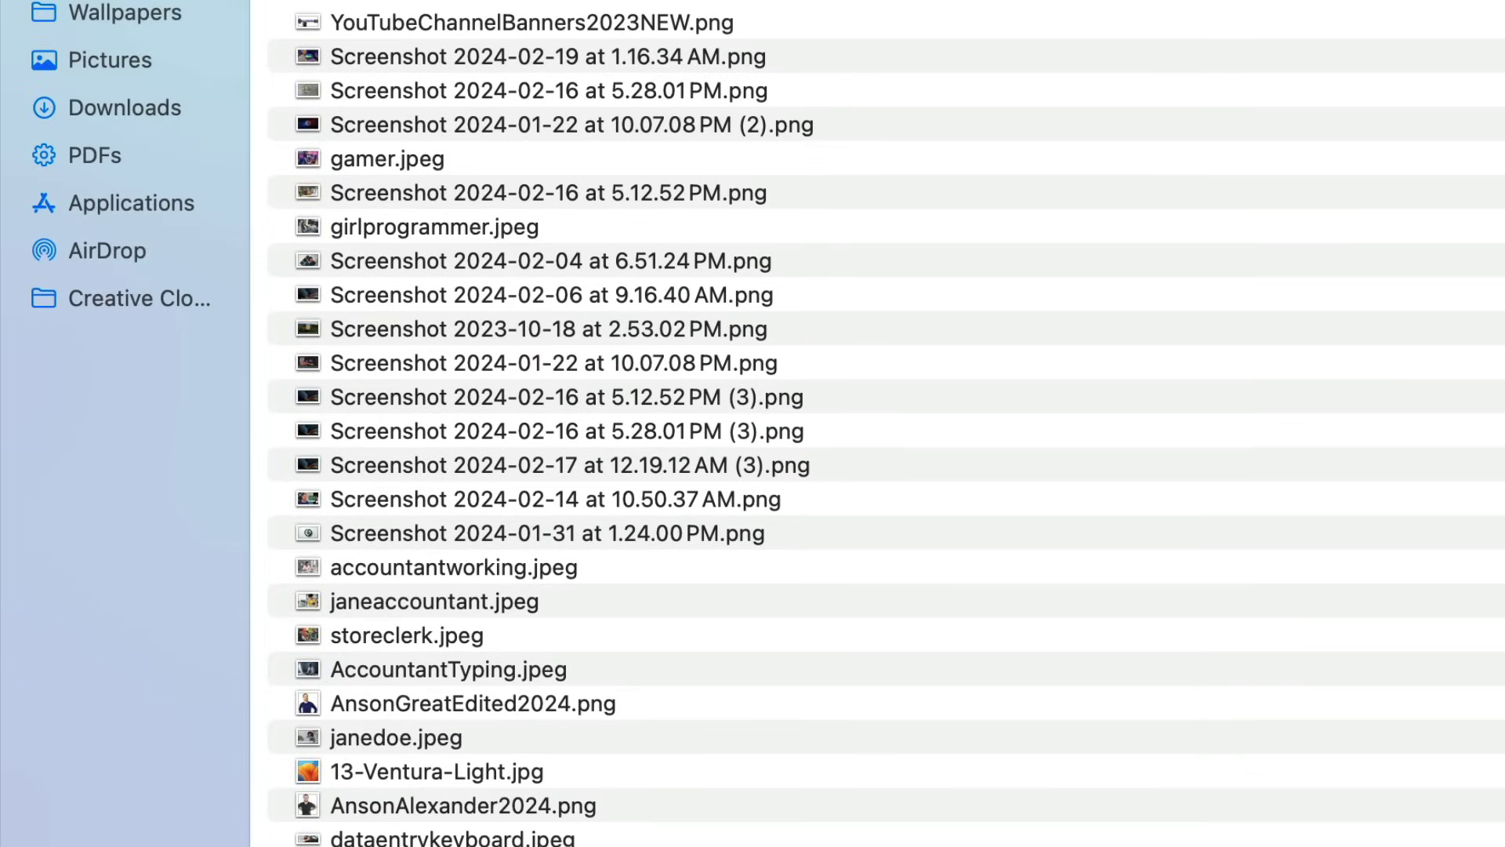
- Save the smart folder as DumpImages in Saved Searches, keeping it added to the sidebar
scroll(862, 470, down, 15)
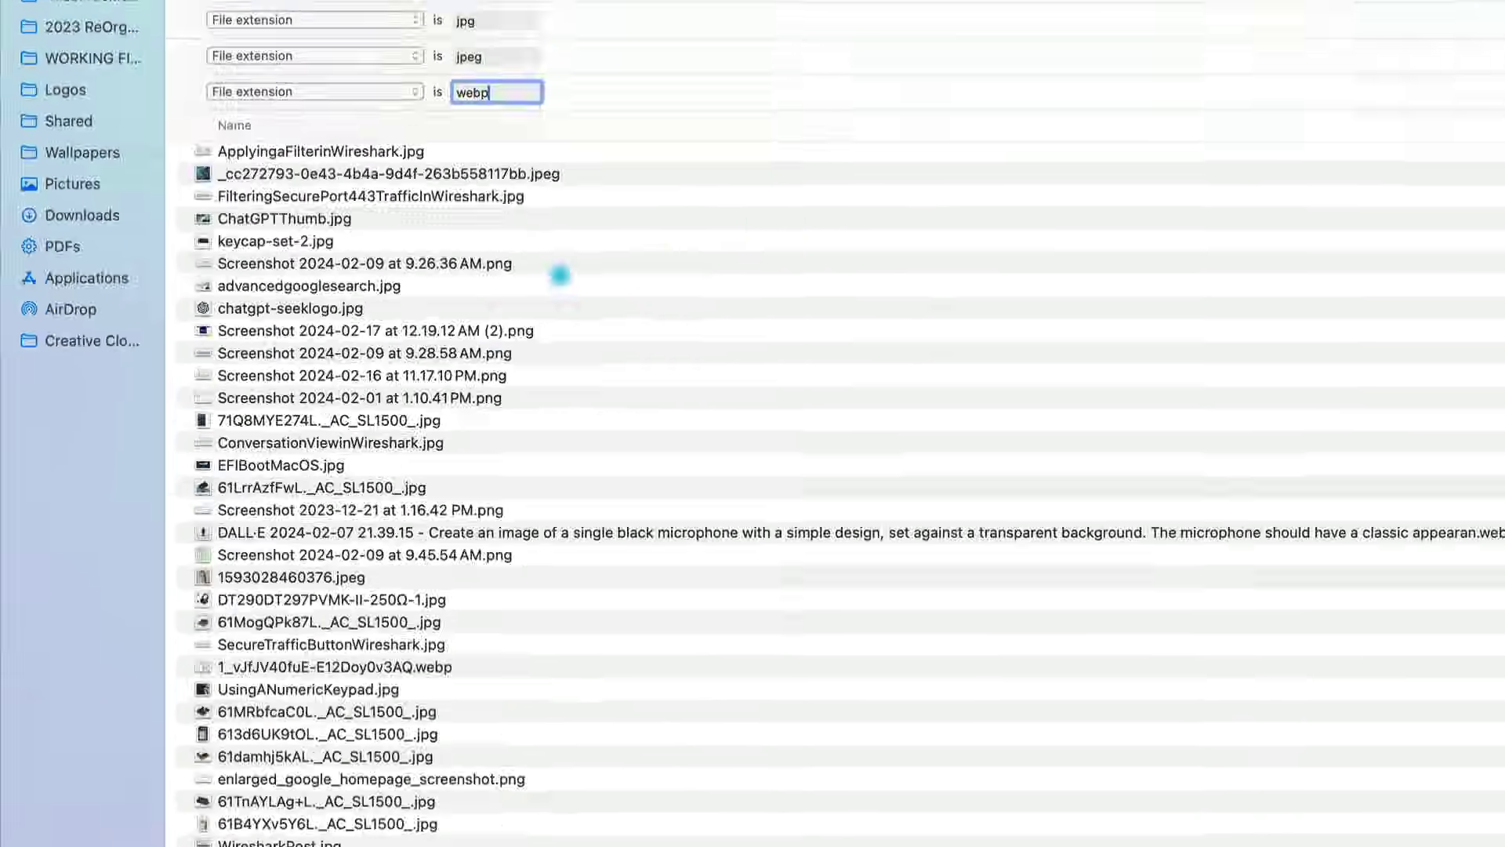
scroll(559, 275, up, 10)
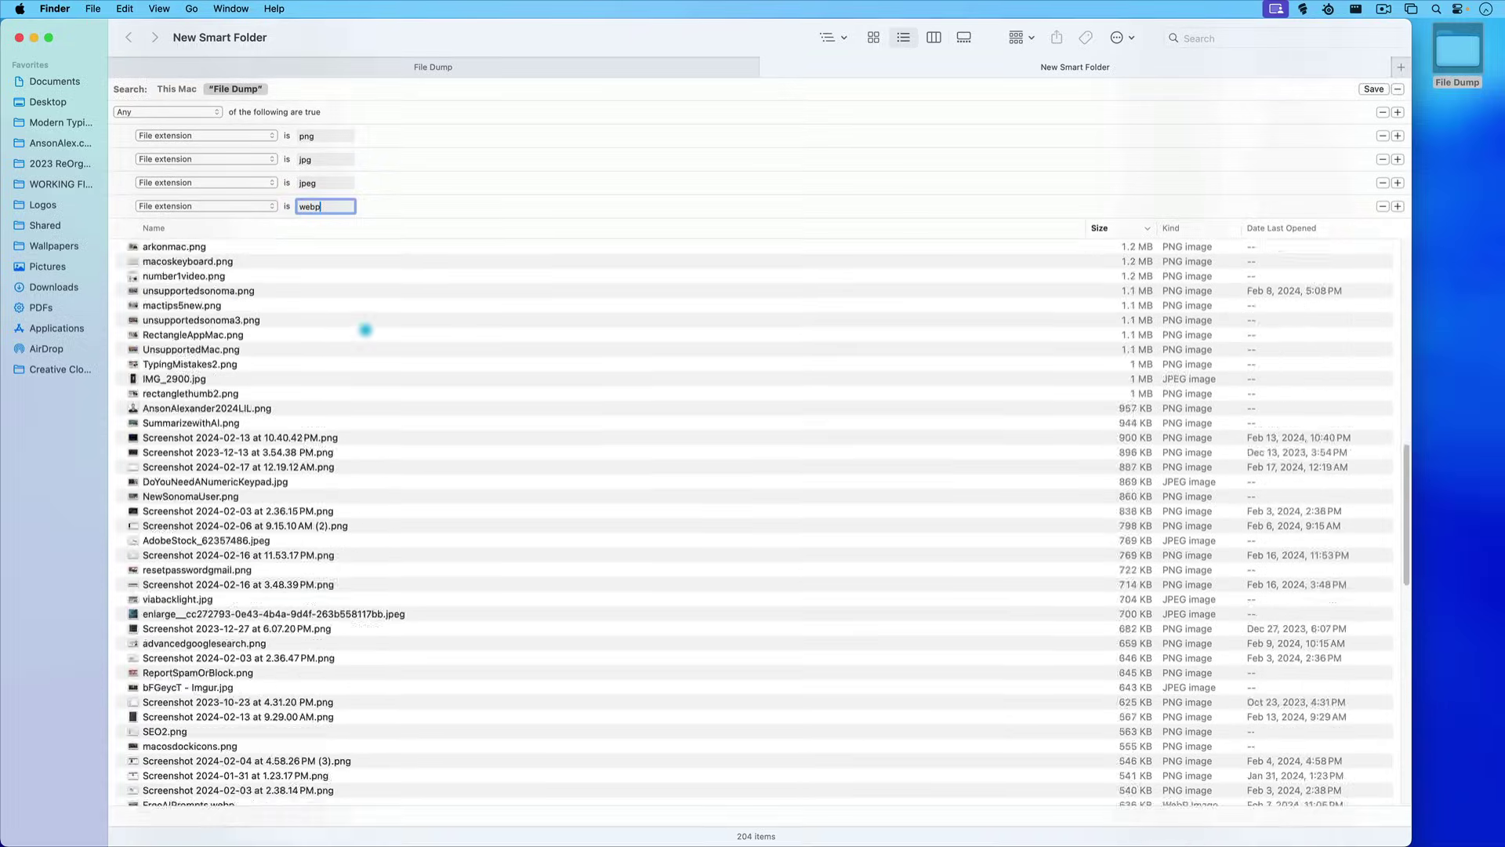
scroll(364, 322, up, 10)
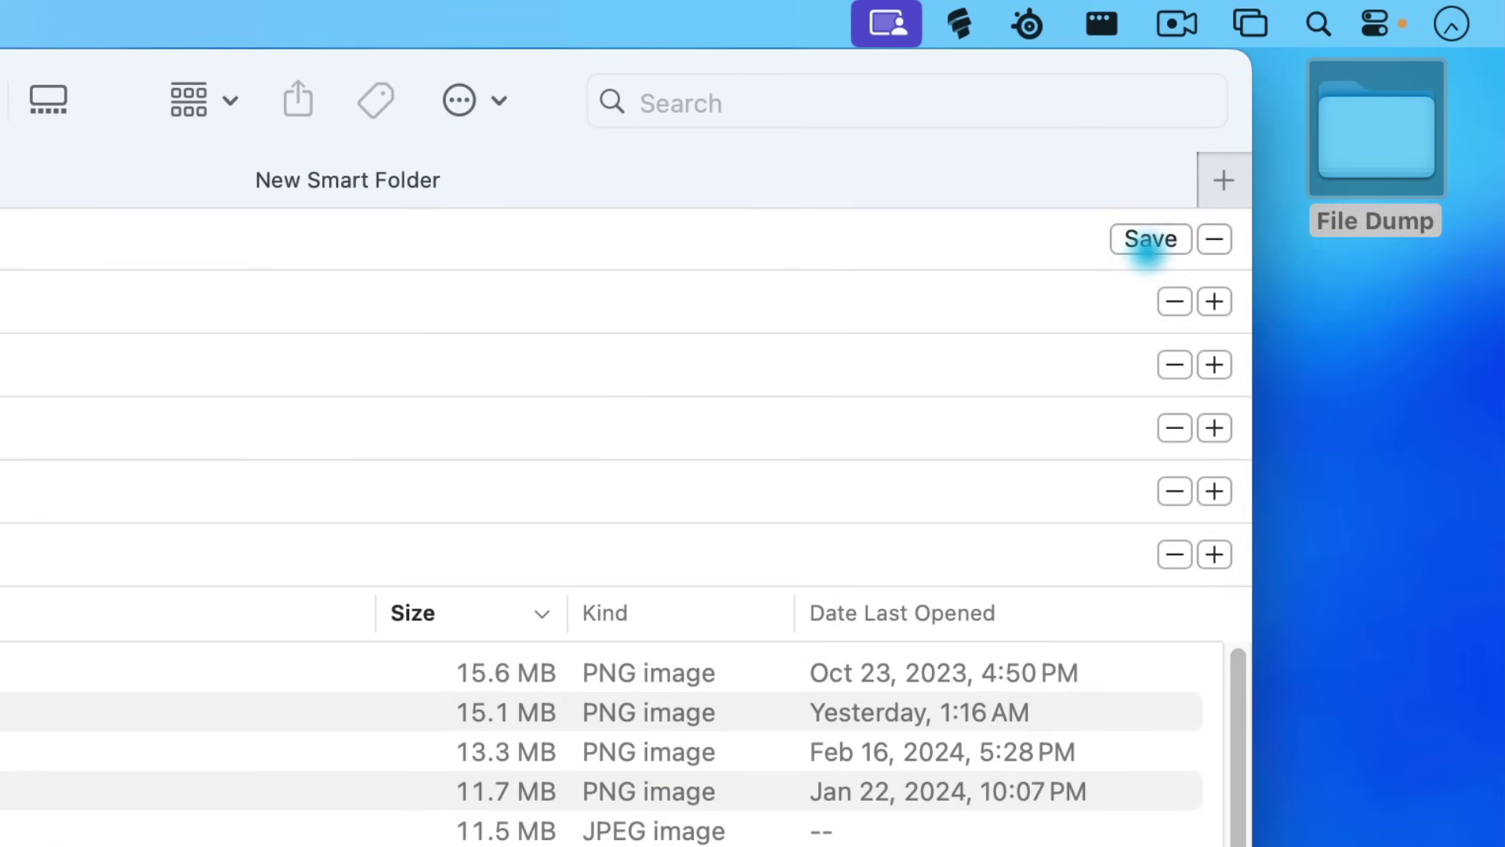
click(1151, 239)
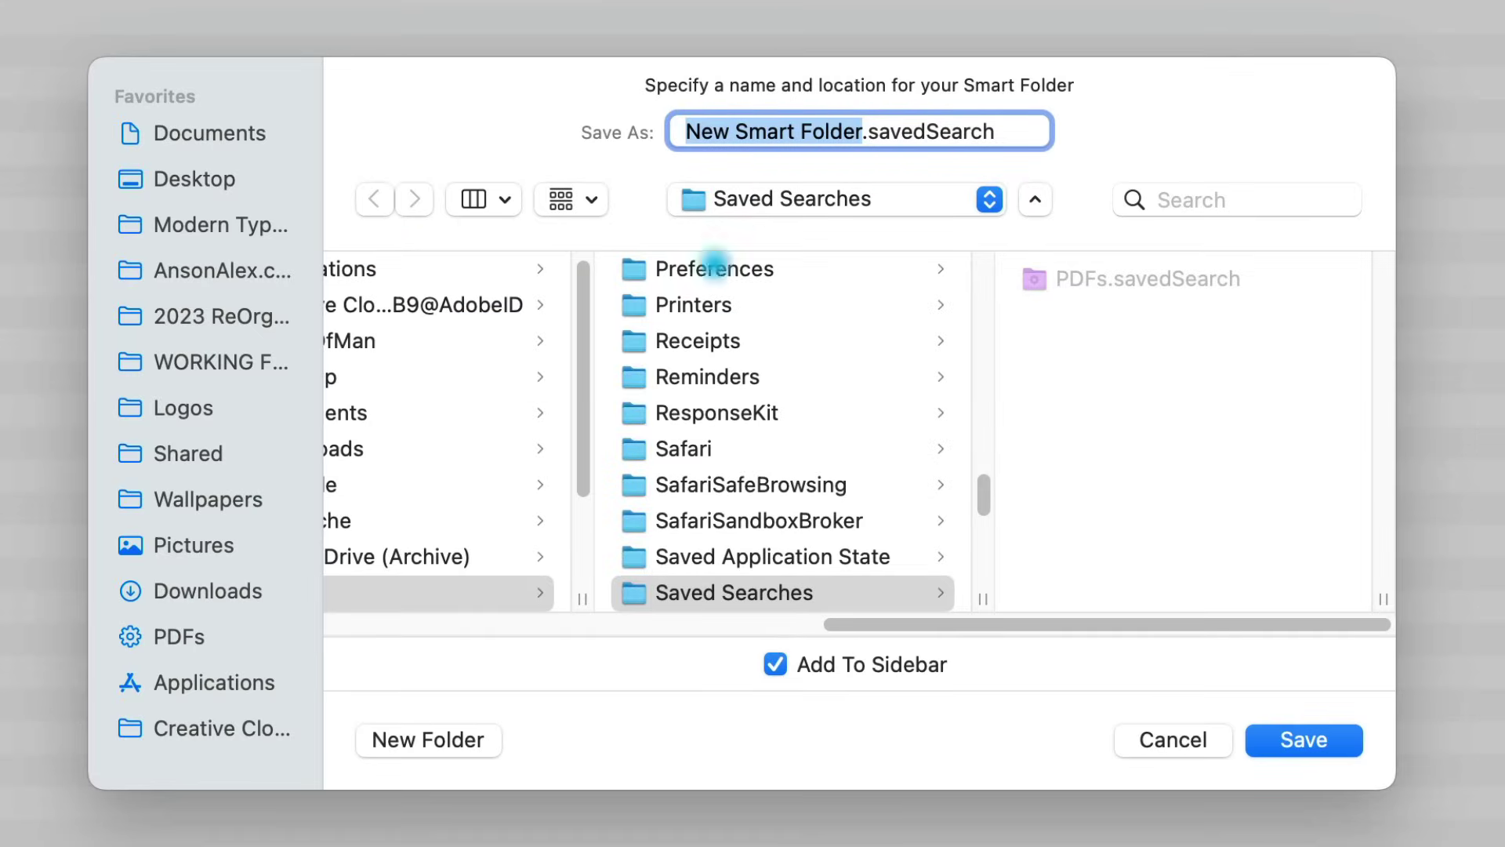
drag(894, 625, 755, 625)
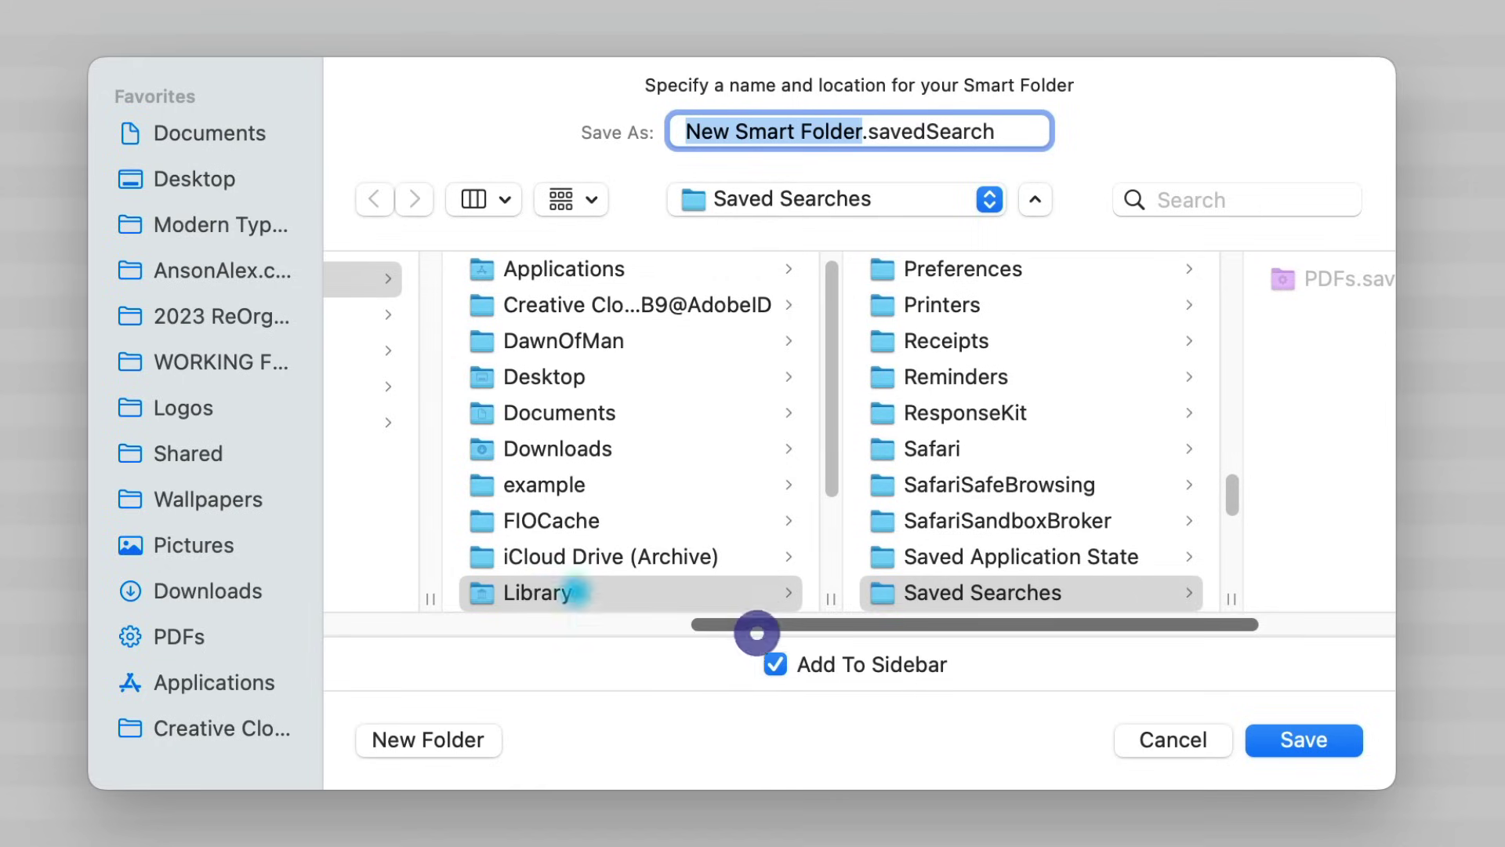
drag(850, 624, 1060, 627)
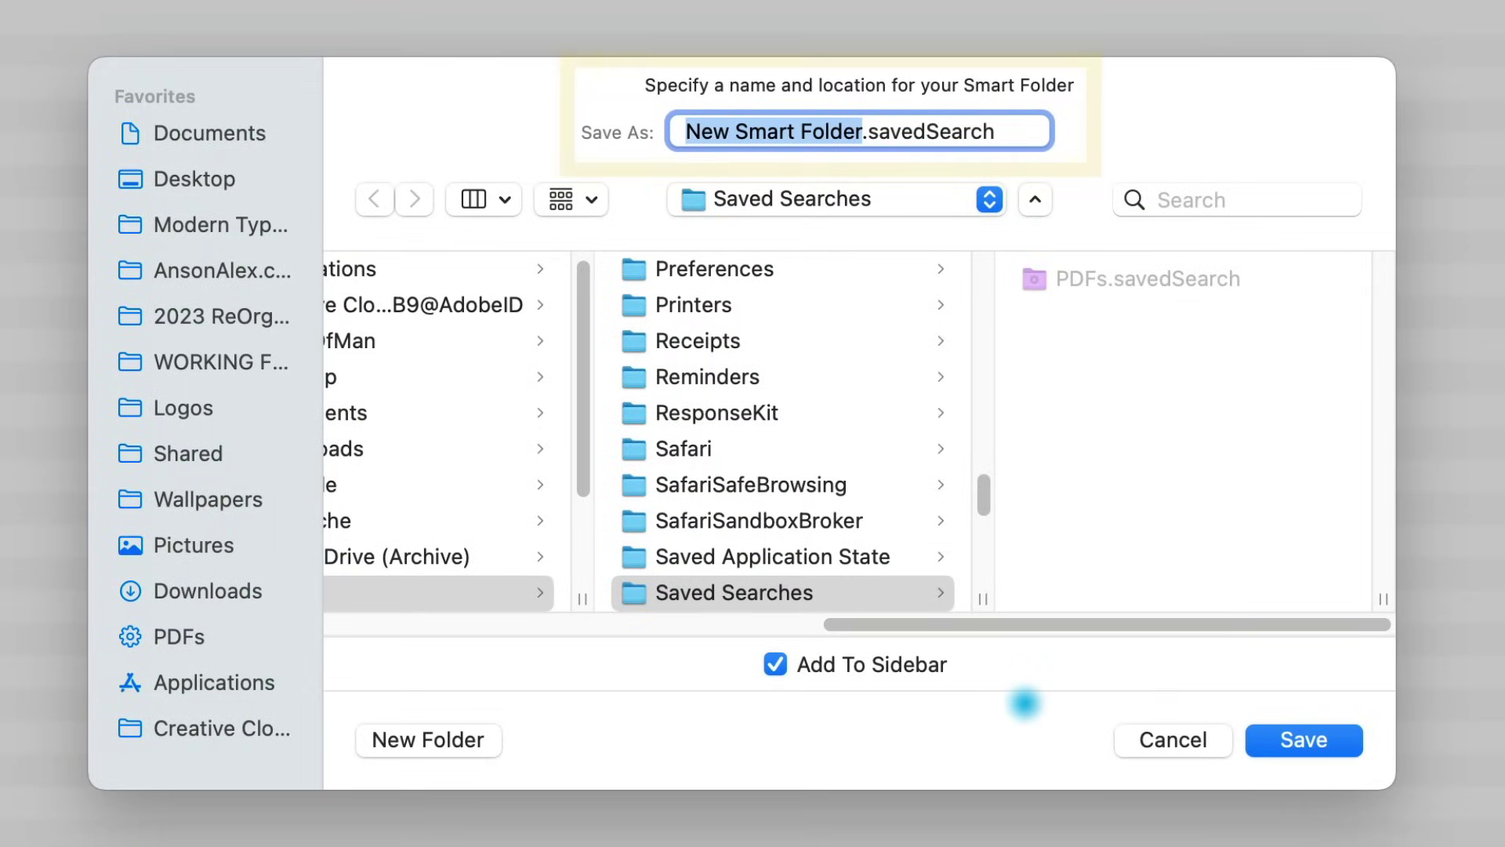
text(DumpImages)
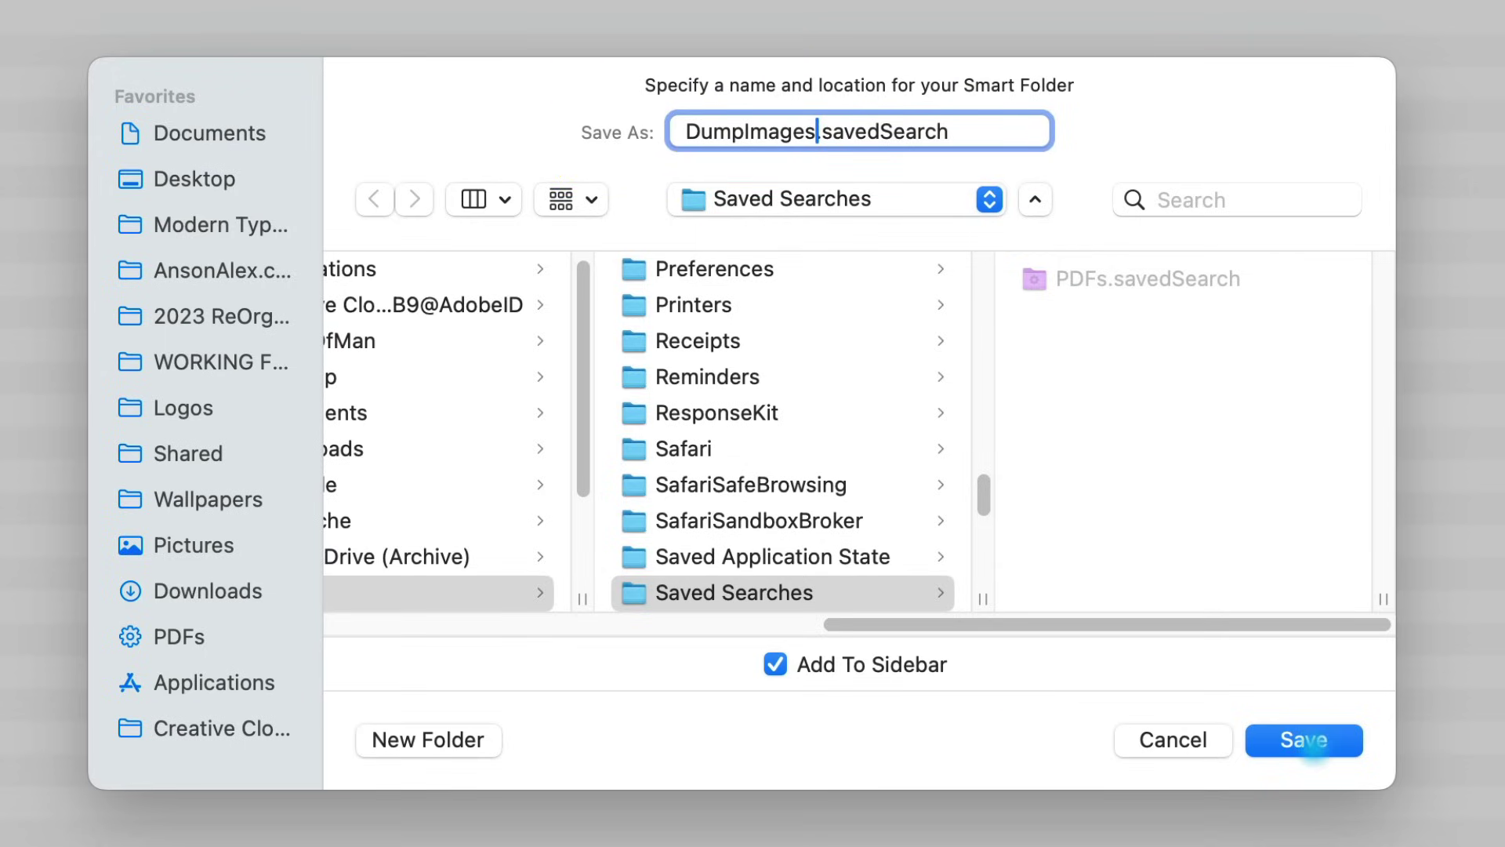
click(1314, 741)
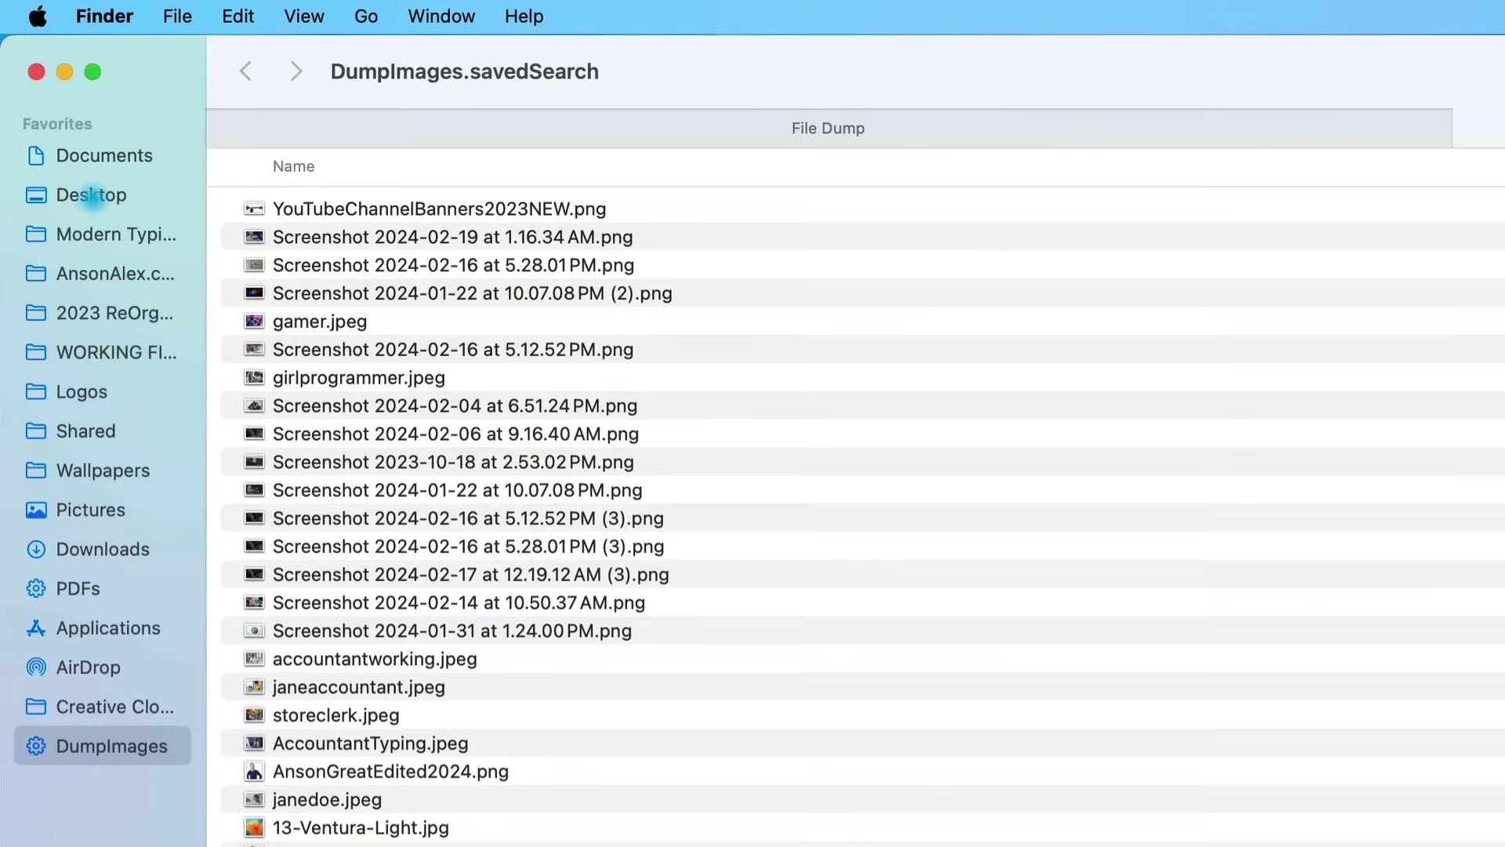
- Switch to Desktop and back to the DumpImages smart folder, and create a desktop folder named Images
click(91, 196)
click(115, 747)
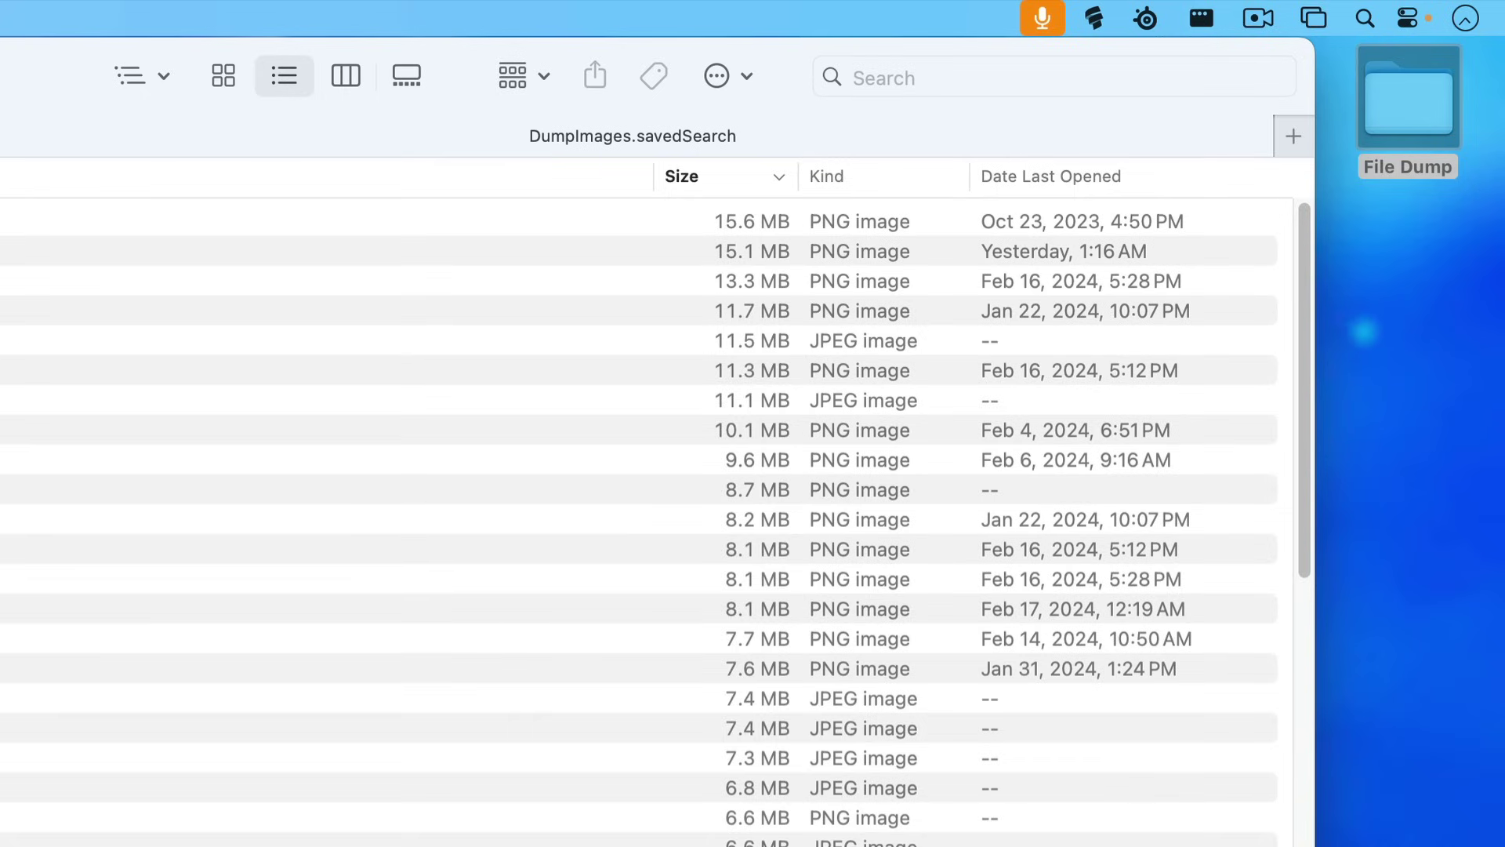
right_click(1364, 331)
click(1176, 337)
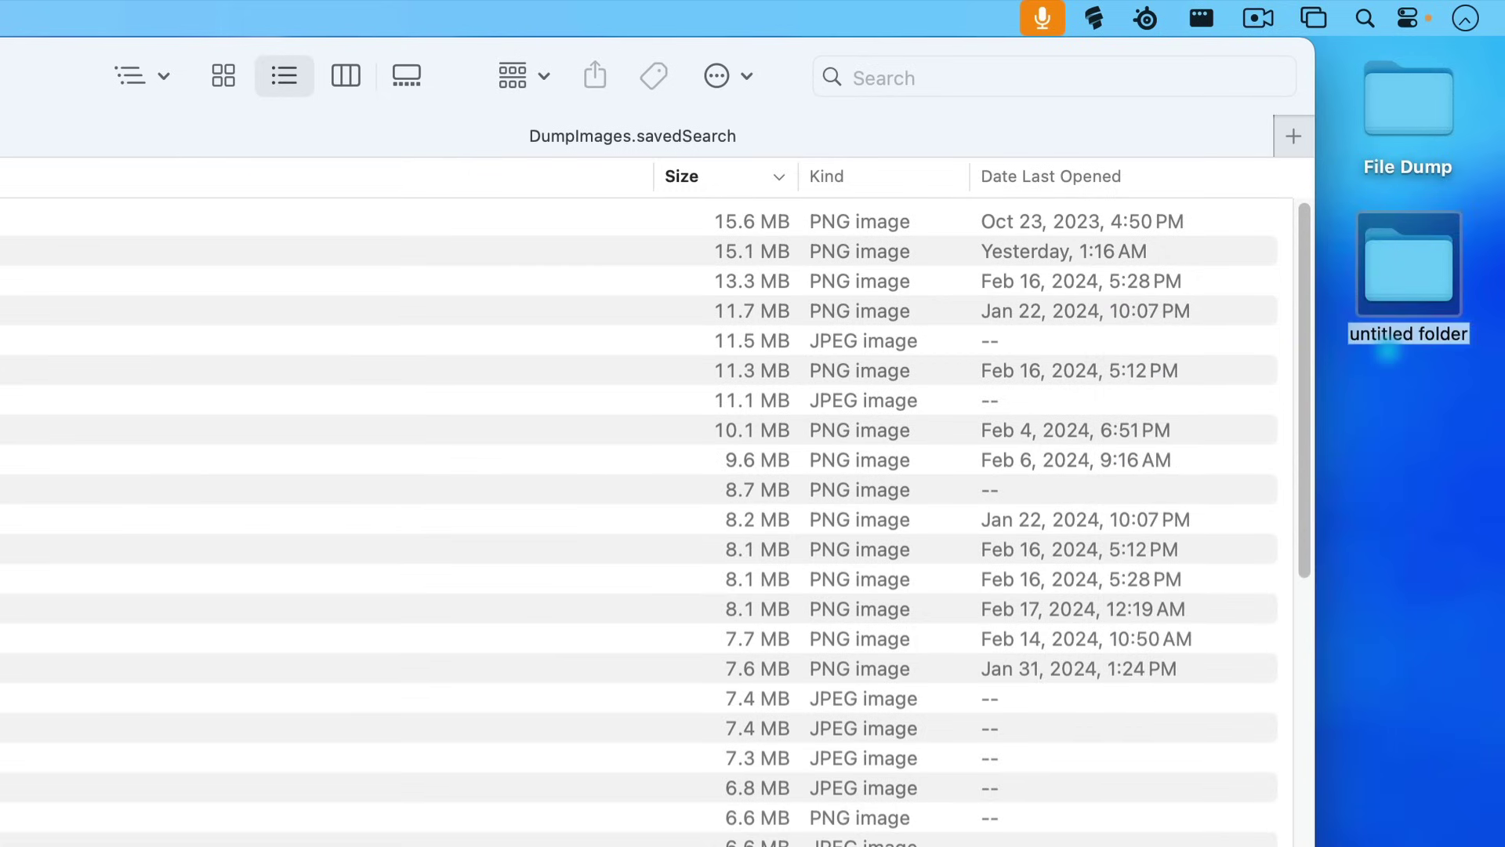
text(Images)
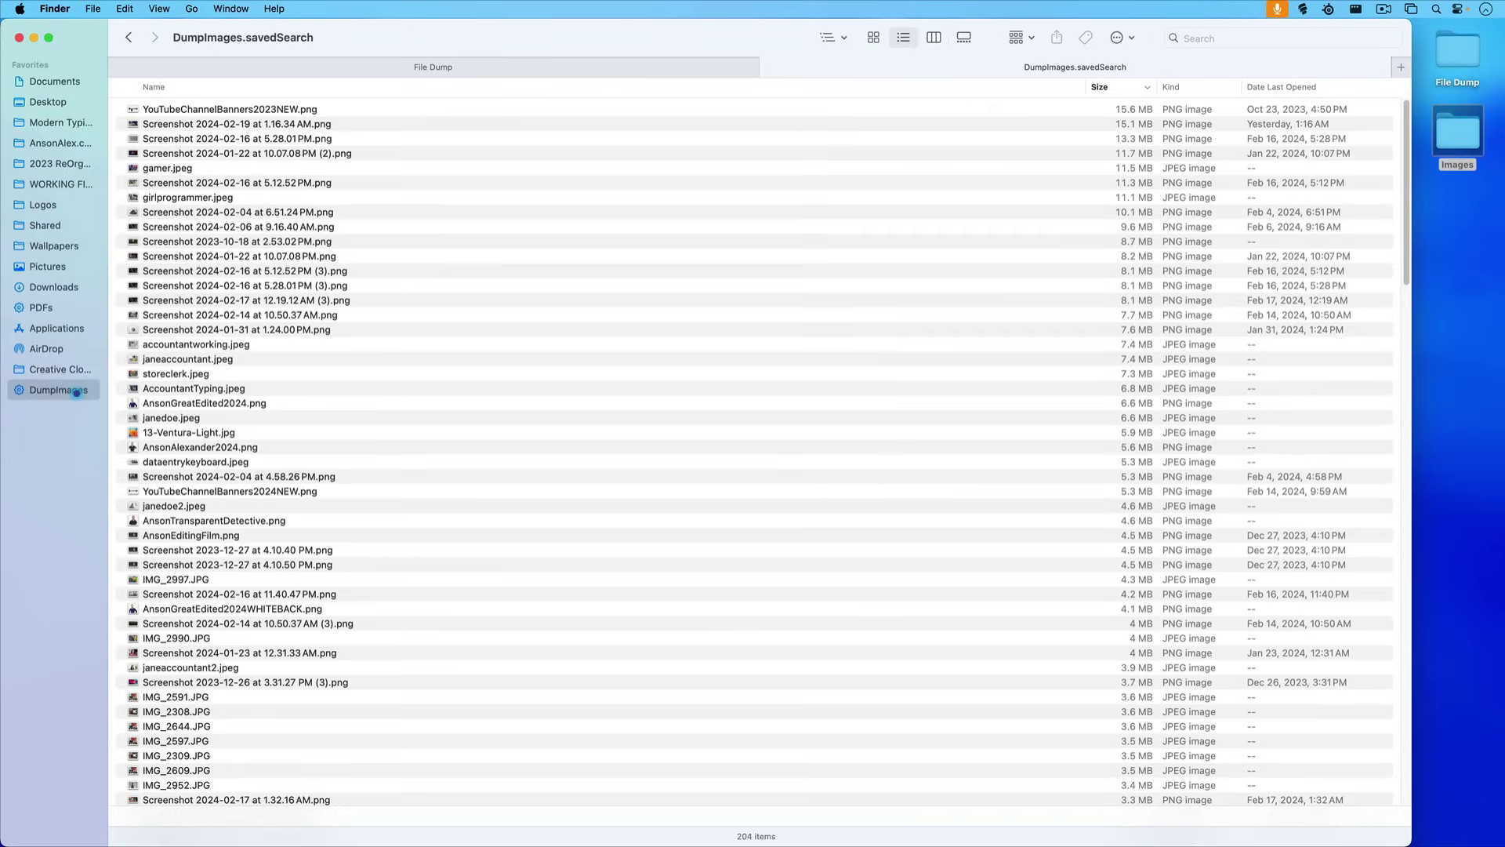
- Move all files in DumpImages into the desktop Images folder, and check File Dump and DumpImages for remaining images
click(199, 358)
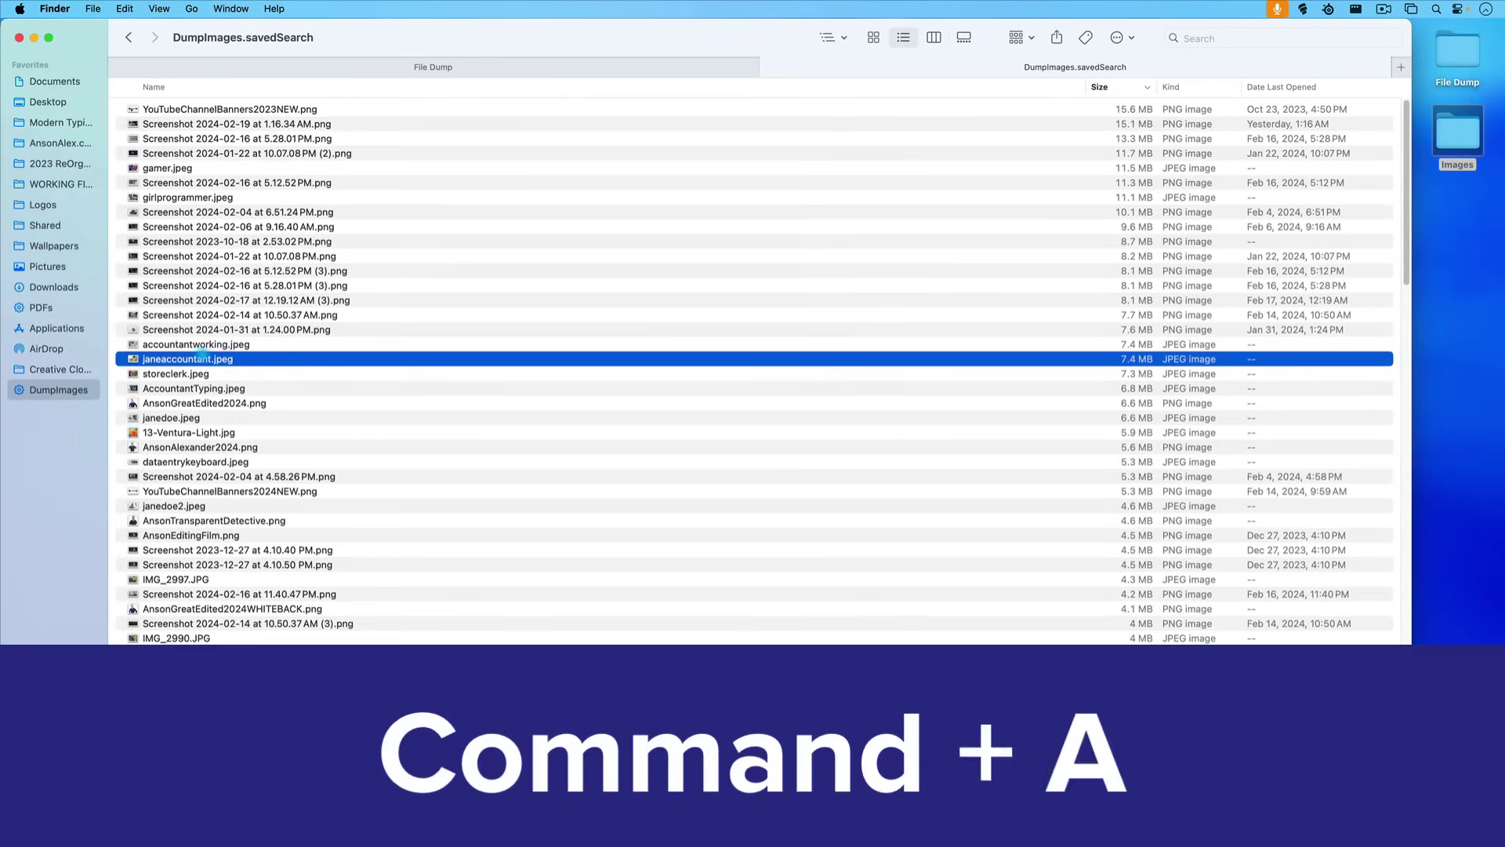
key(super+a)
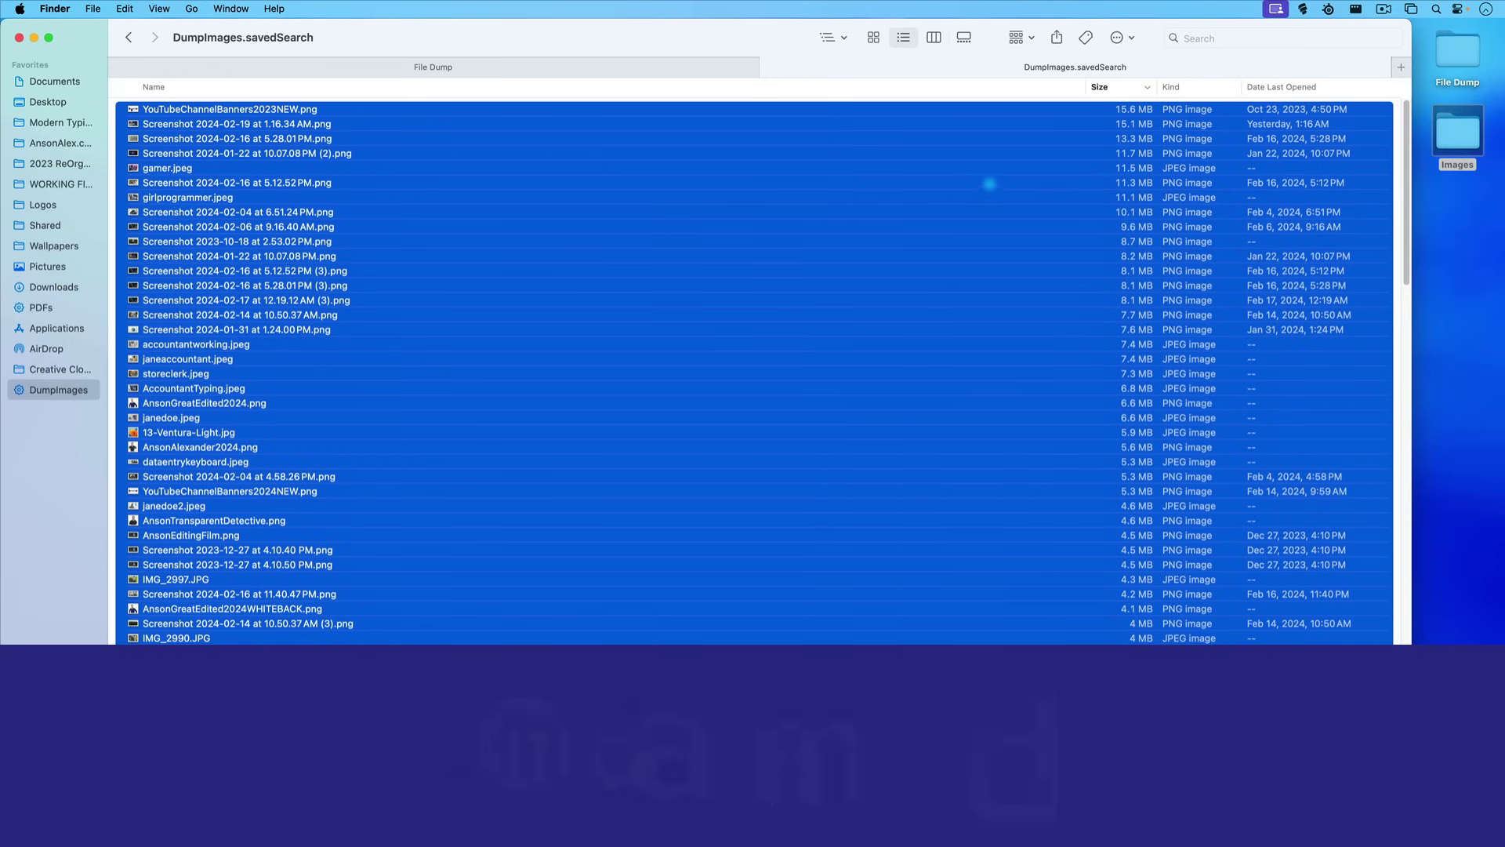
drag(1458, 133, 1457, 134)
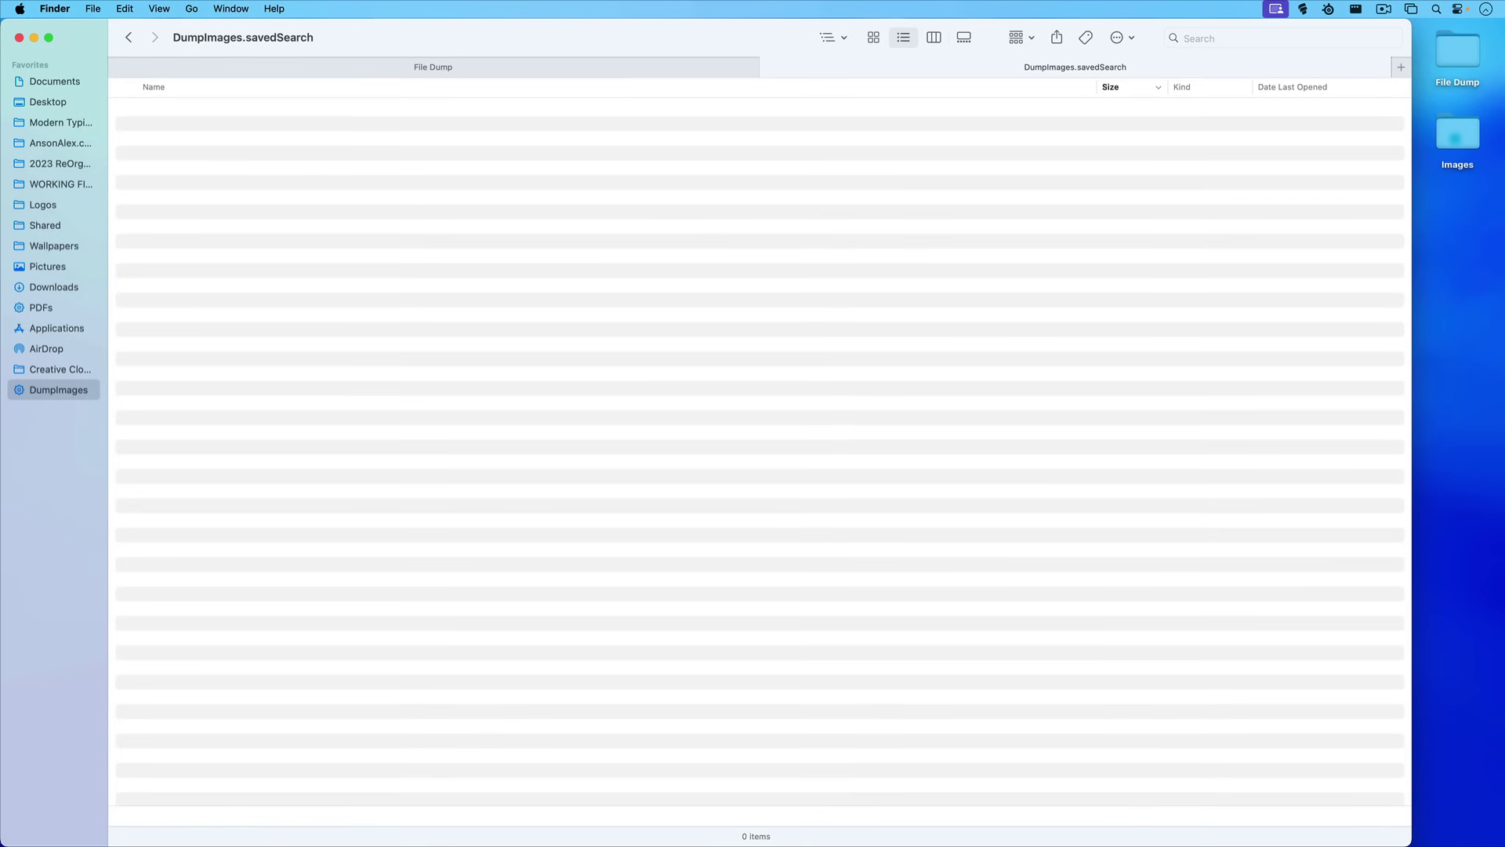
double_click(1458, 51)
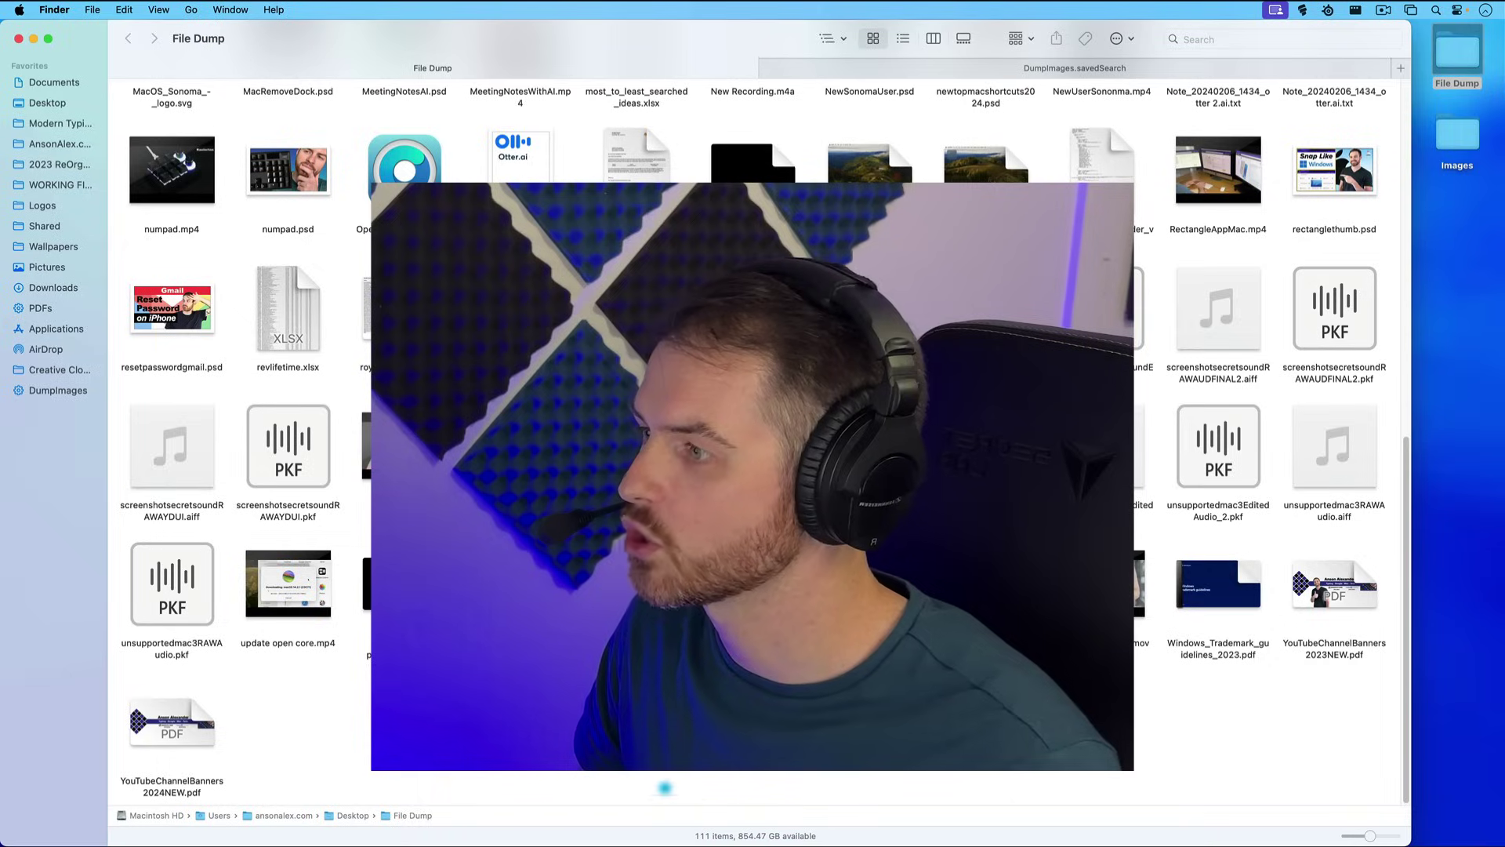
click(55, 390)
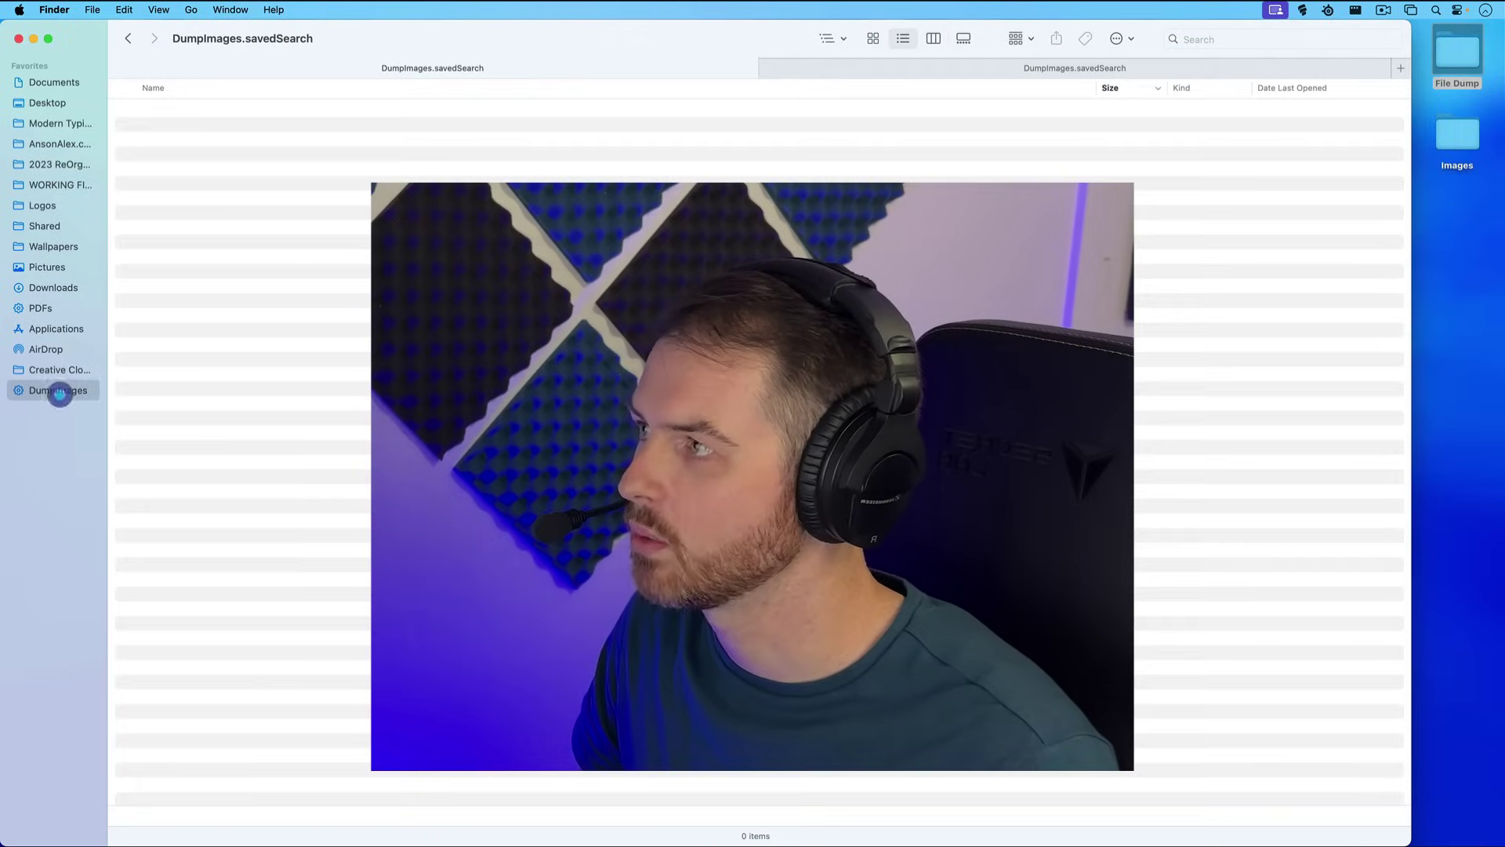
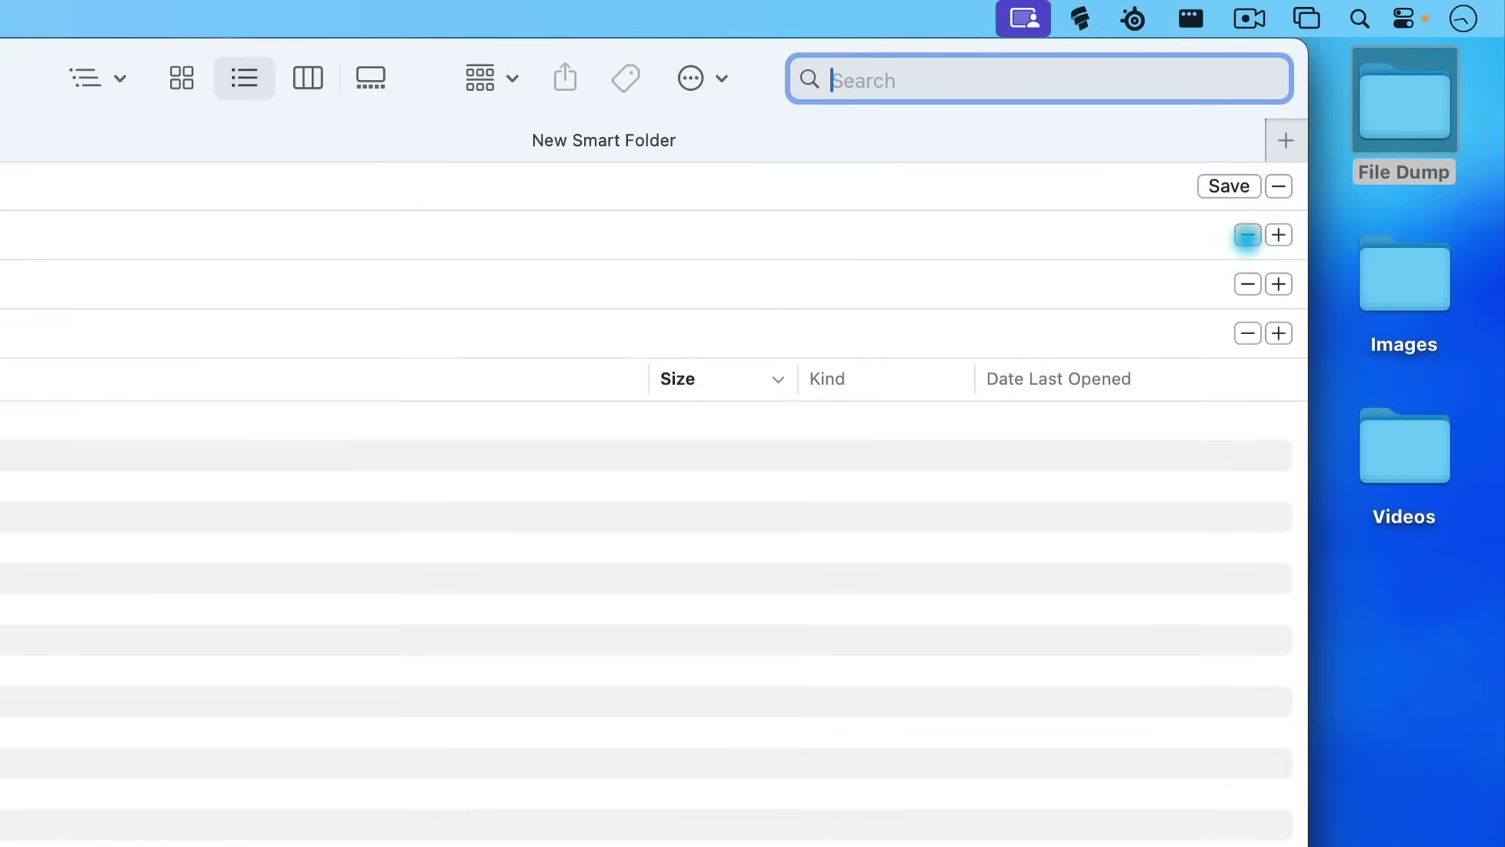
- Remove the extra standalone criterion and set the Any group's only condition to file extension is mp4
click(1248, 235)
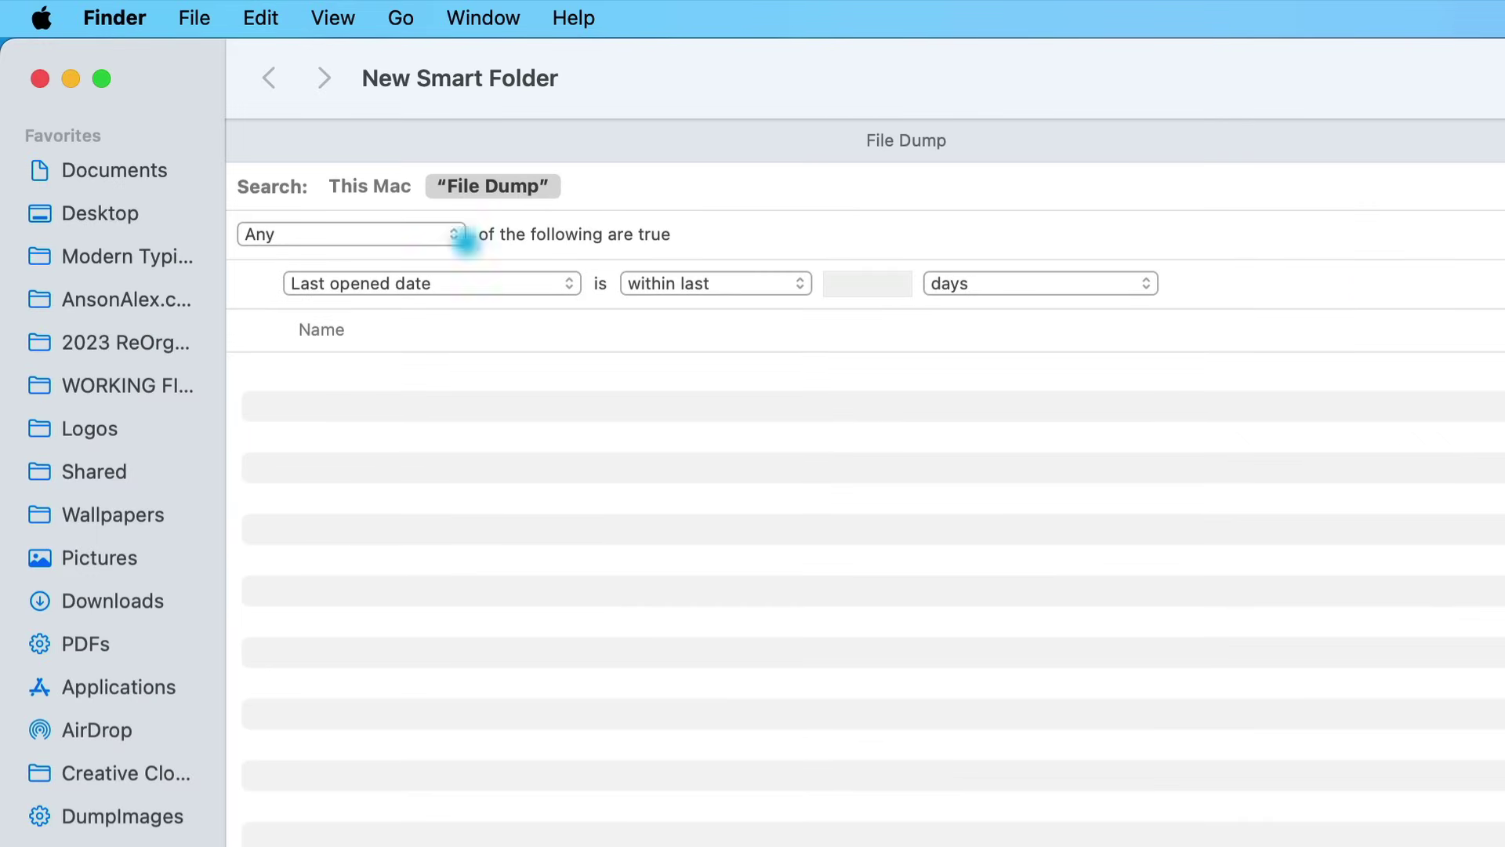
click(551, 284)
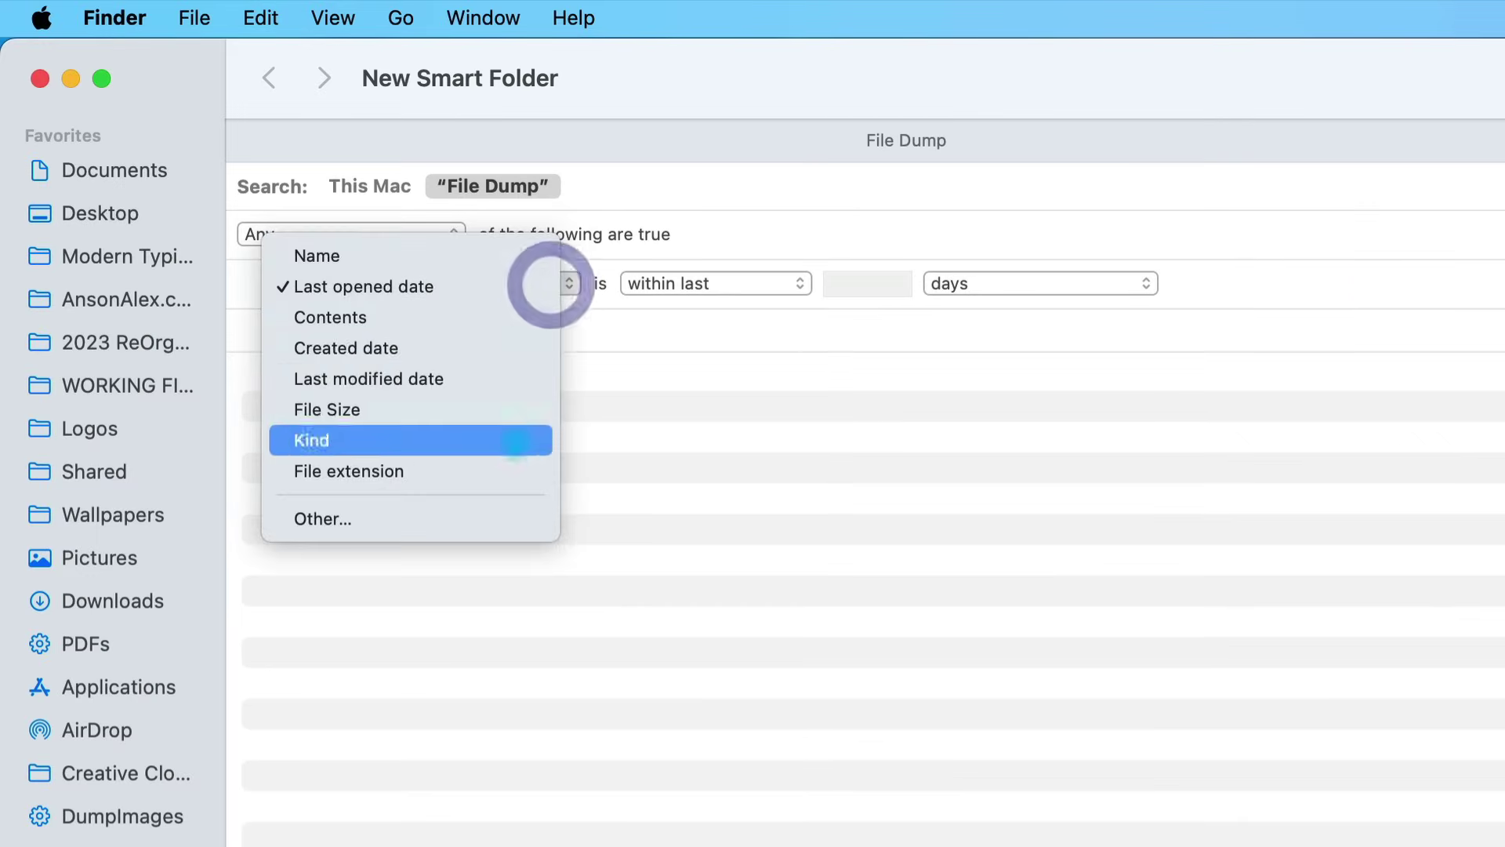
click(510, 469)
click(651, 289)
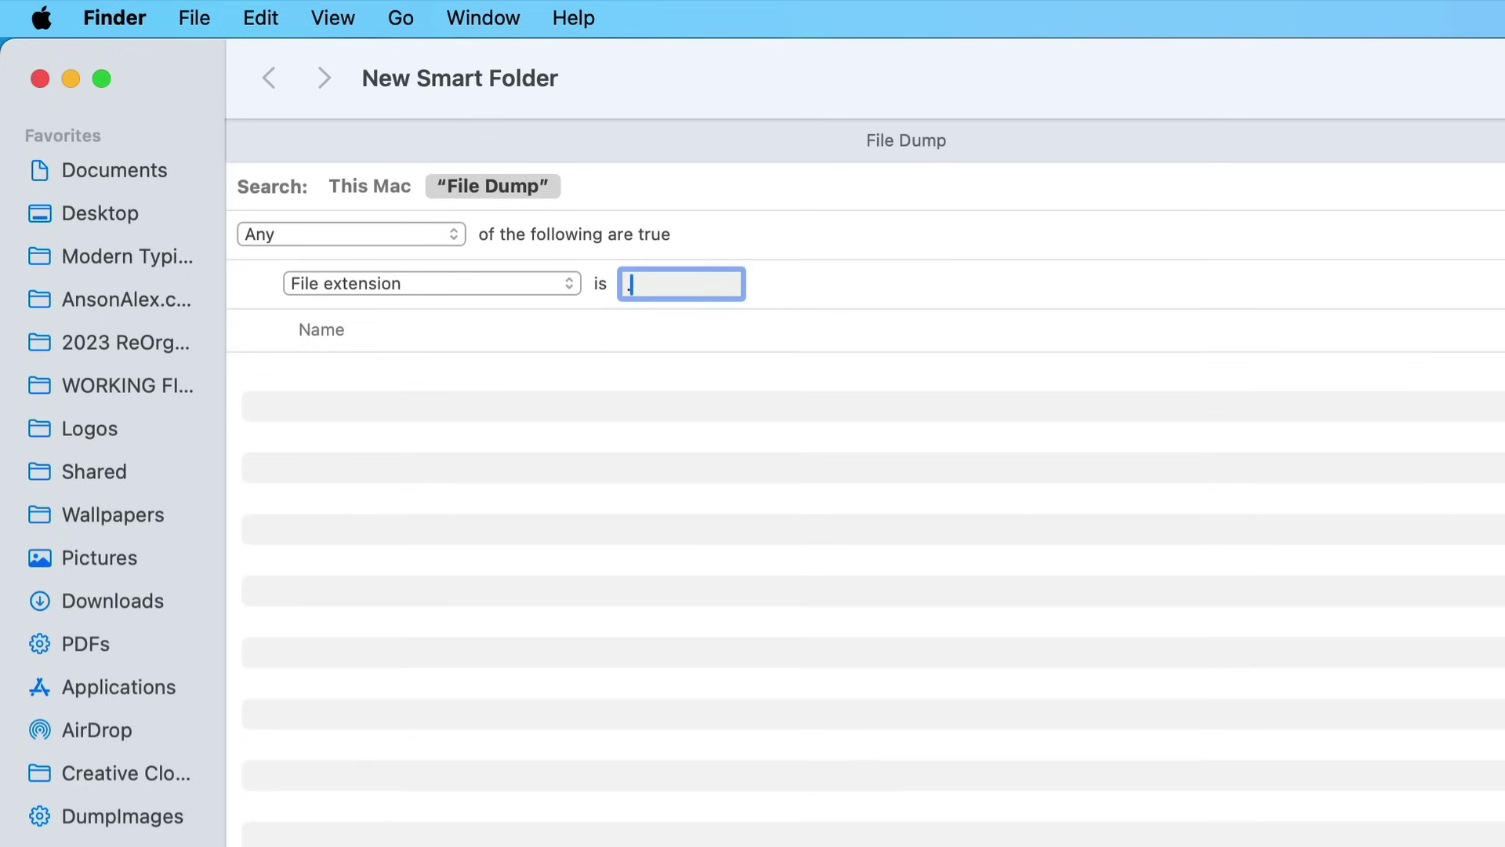
text(mp4)
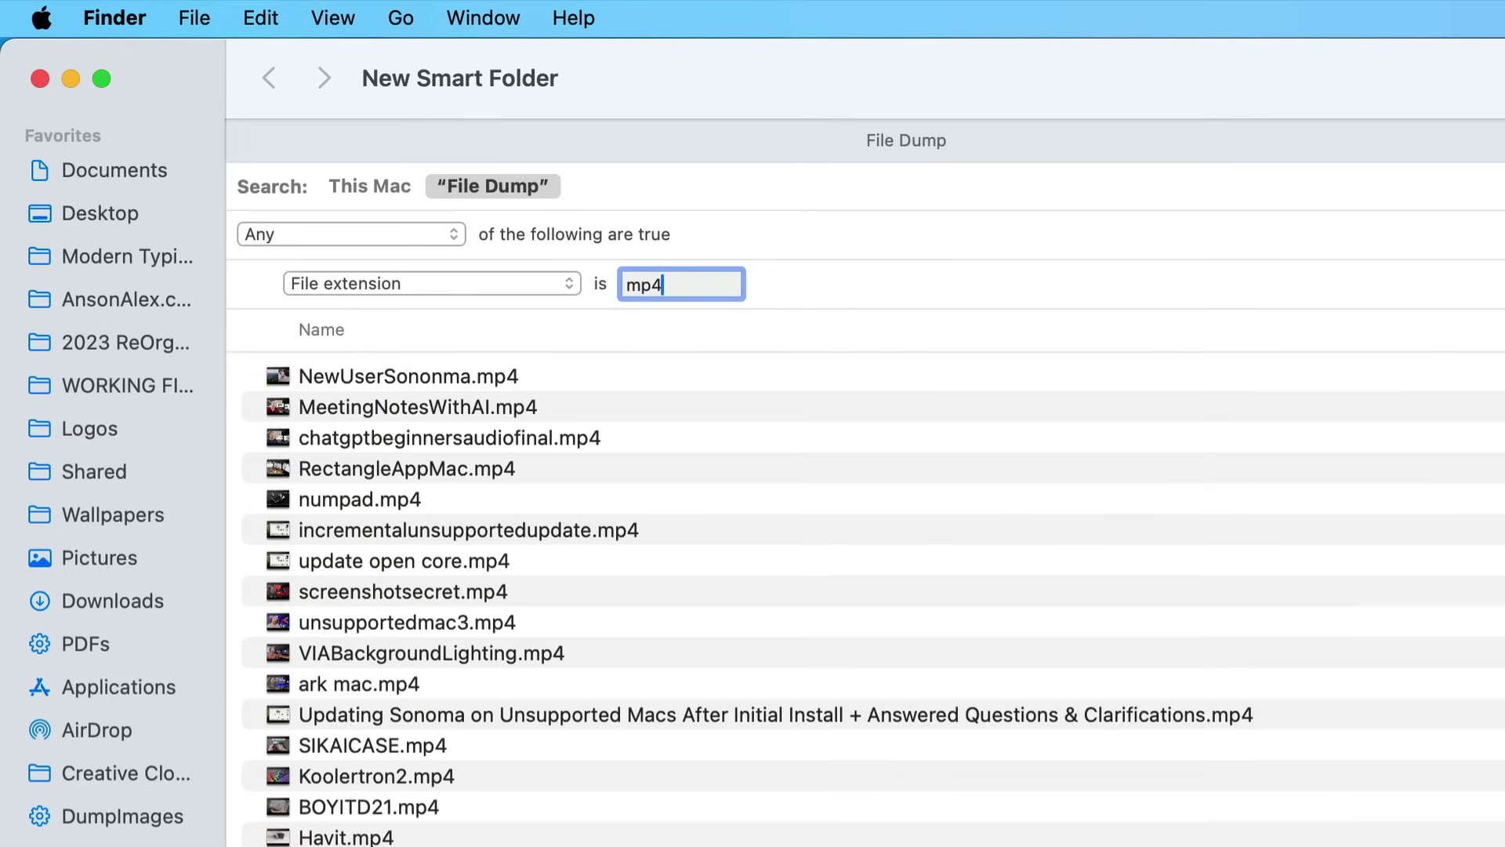
click(663, 292)
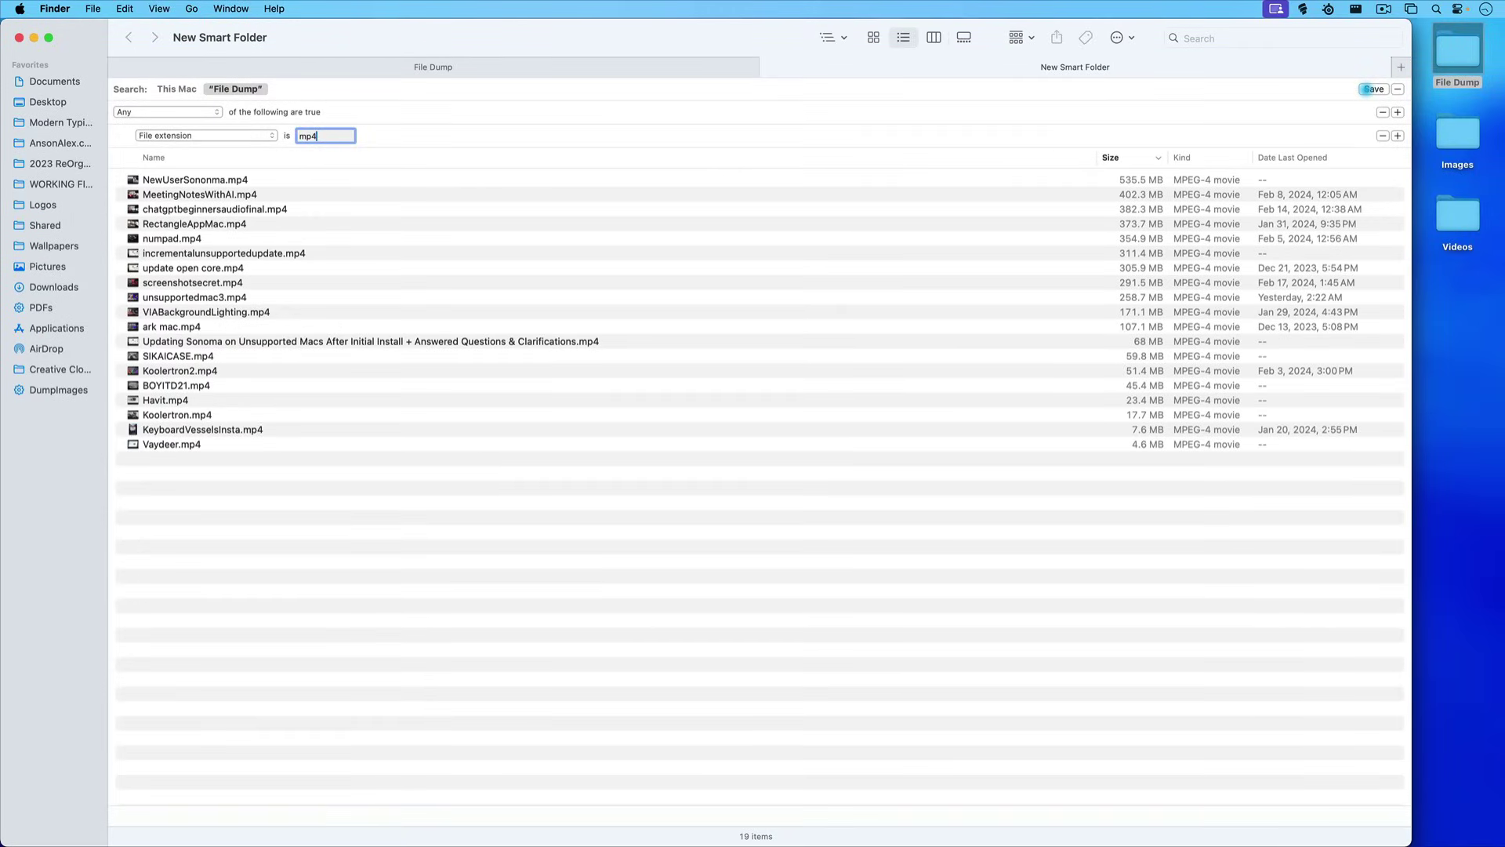
- Save the mp4 smart folder as DumpVideos in Saved Searches
click(1366, 90)
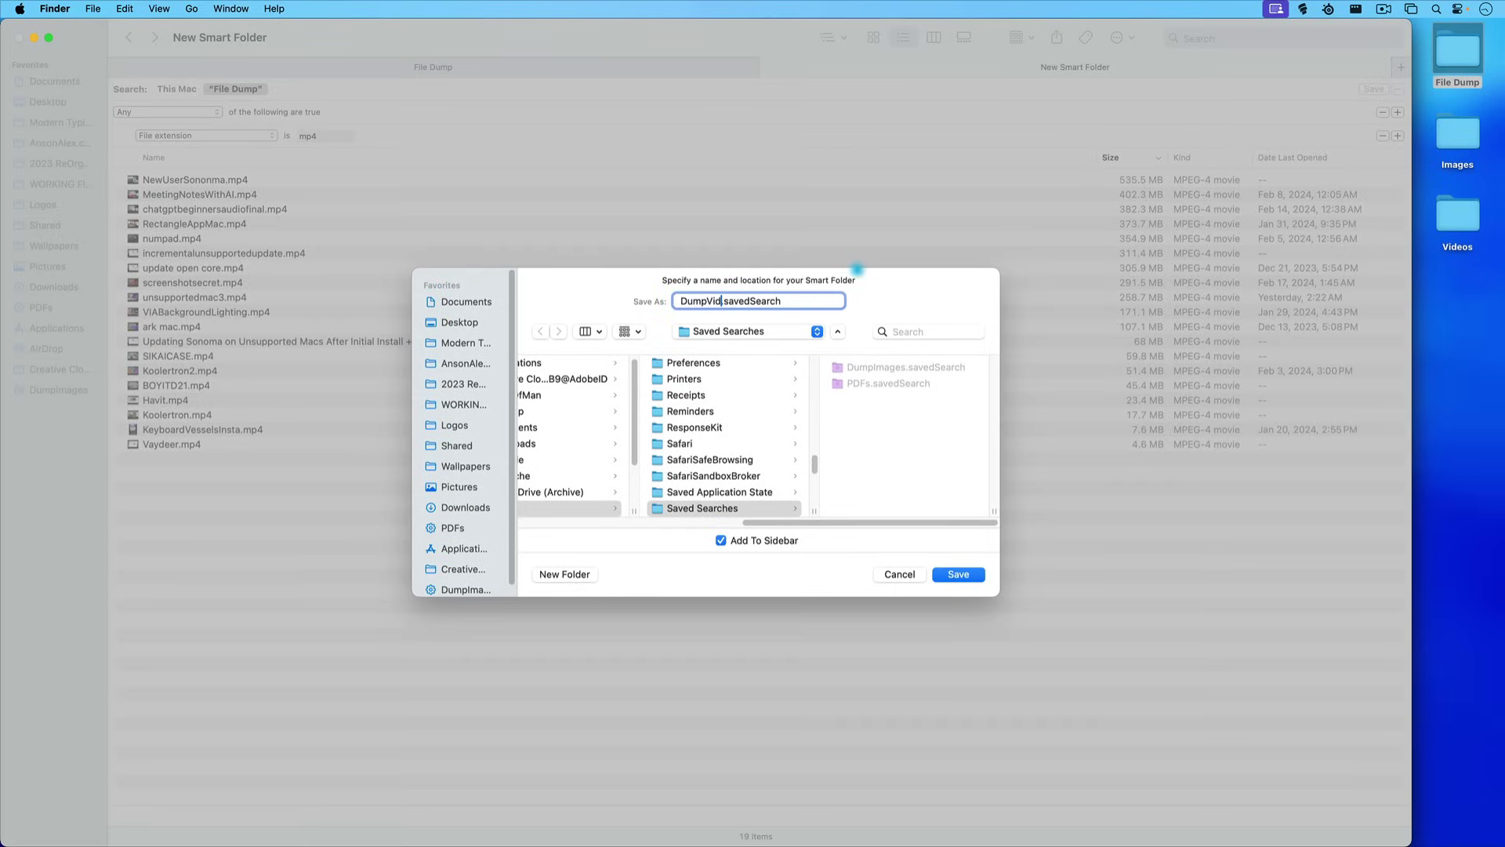
key(Return)
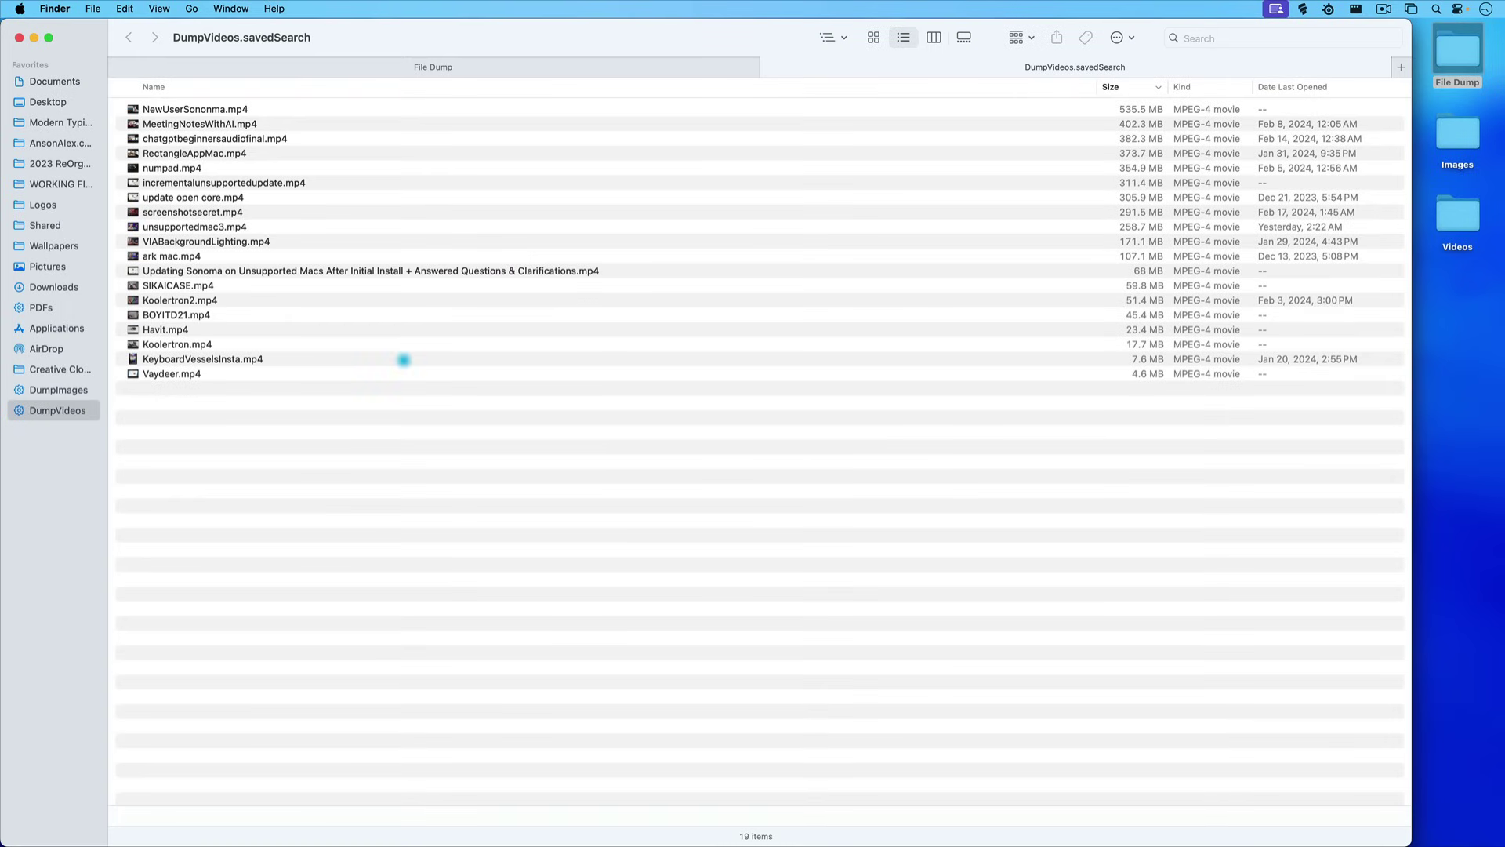
- Move all files in the DumpVideos smart folder into the desktop Videos folder
click(235, 343)
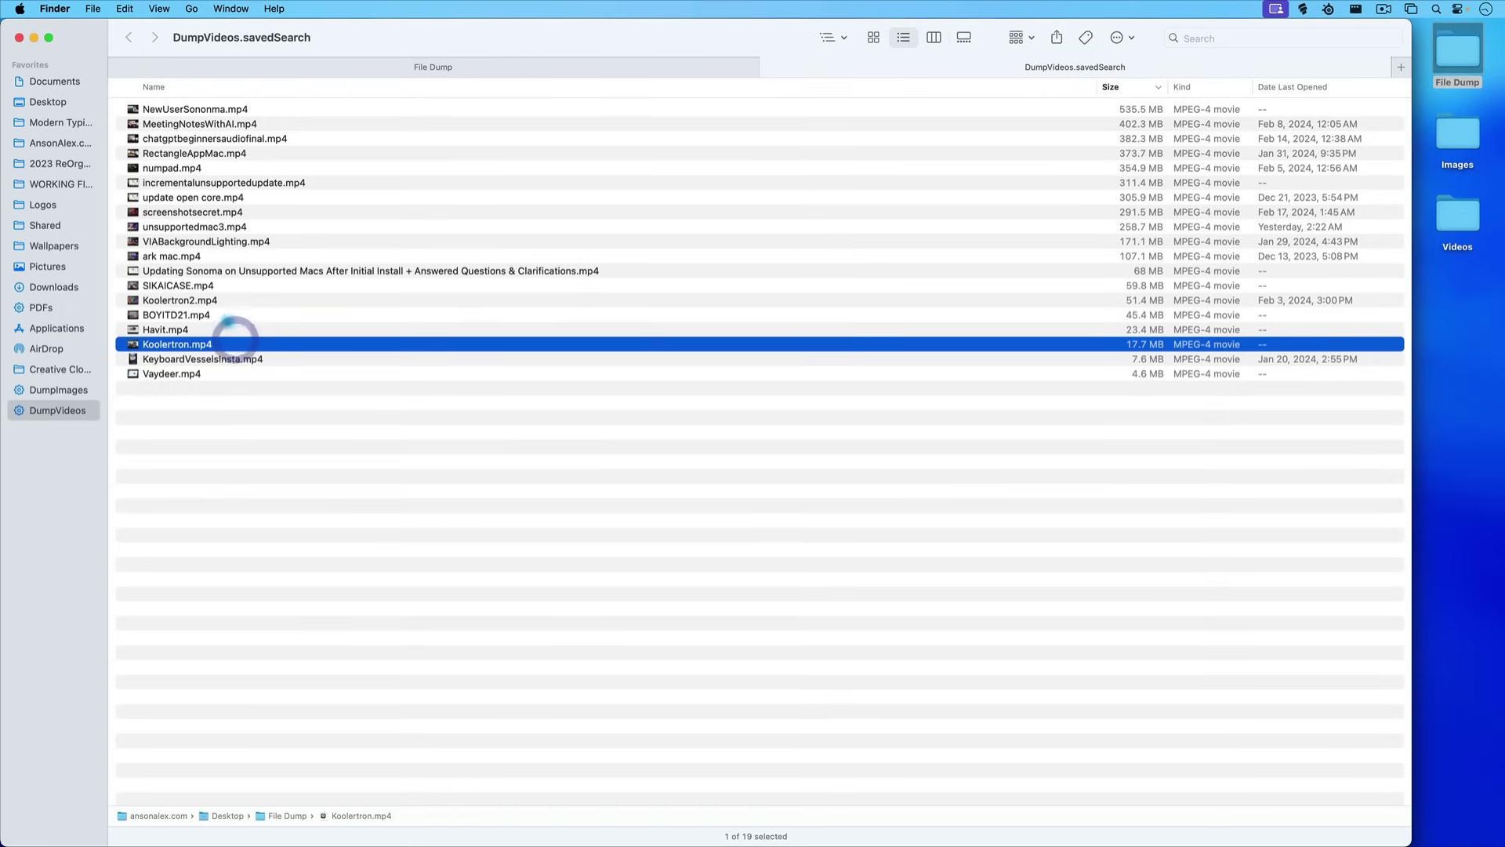
key(super+a)
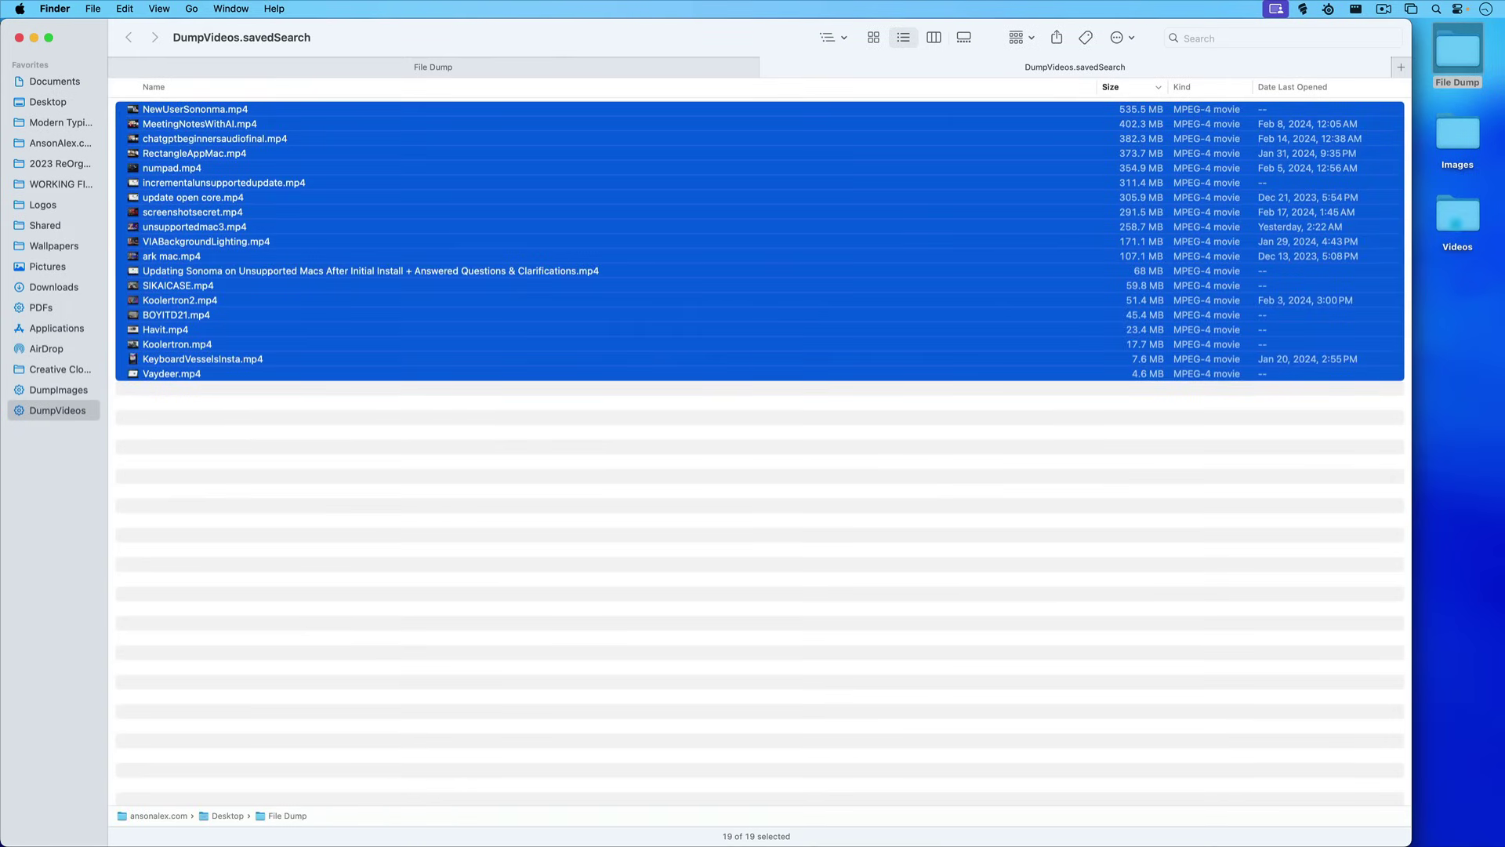
drag(385, 181, 1458, 223)
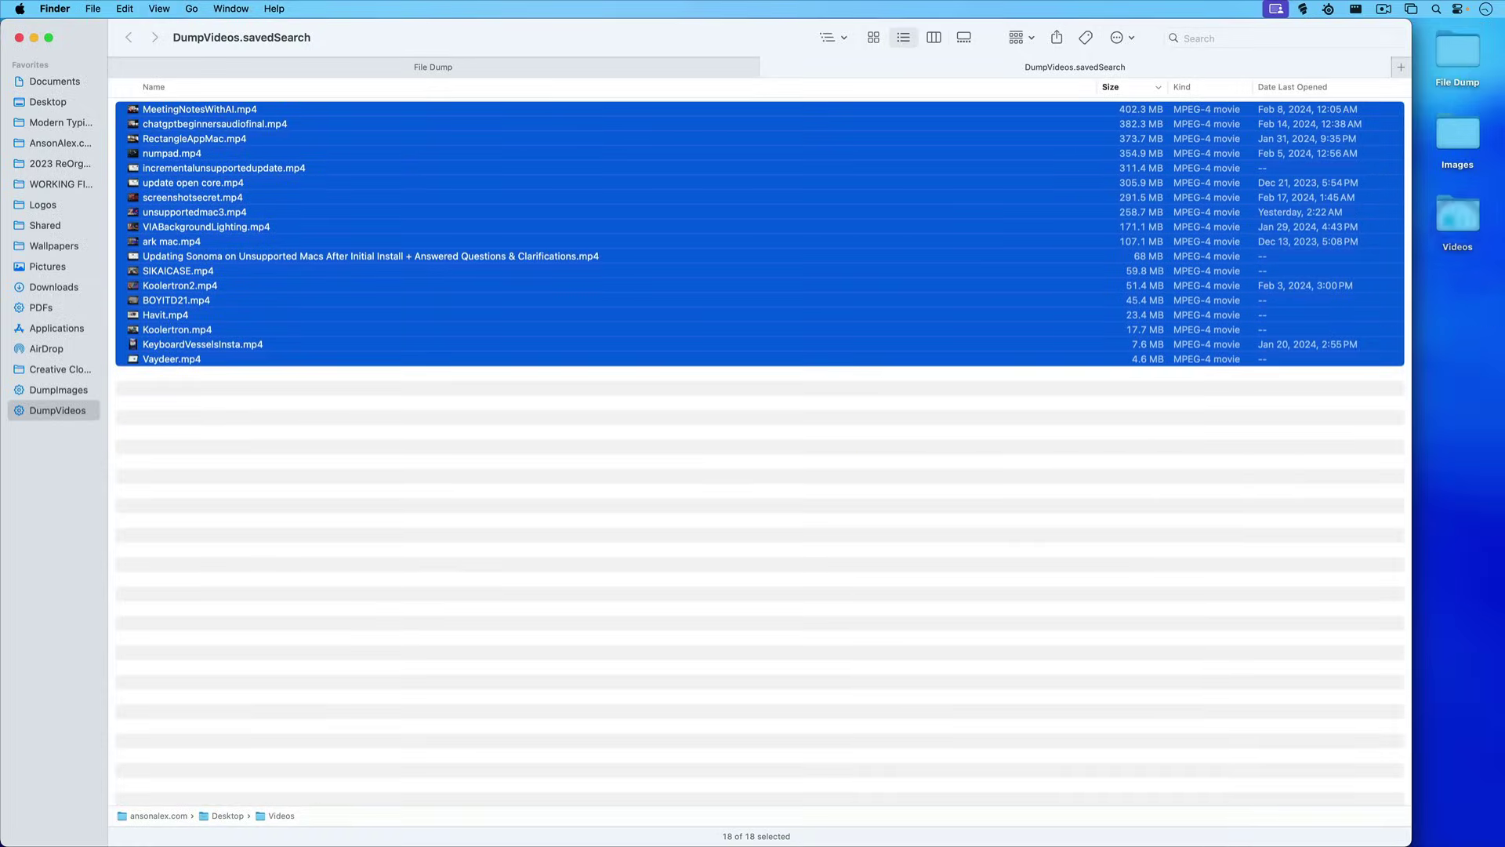
- Open the File Dump folder and create a new desktop folder named Audio
double_click(1456, 56)
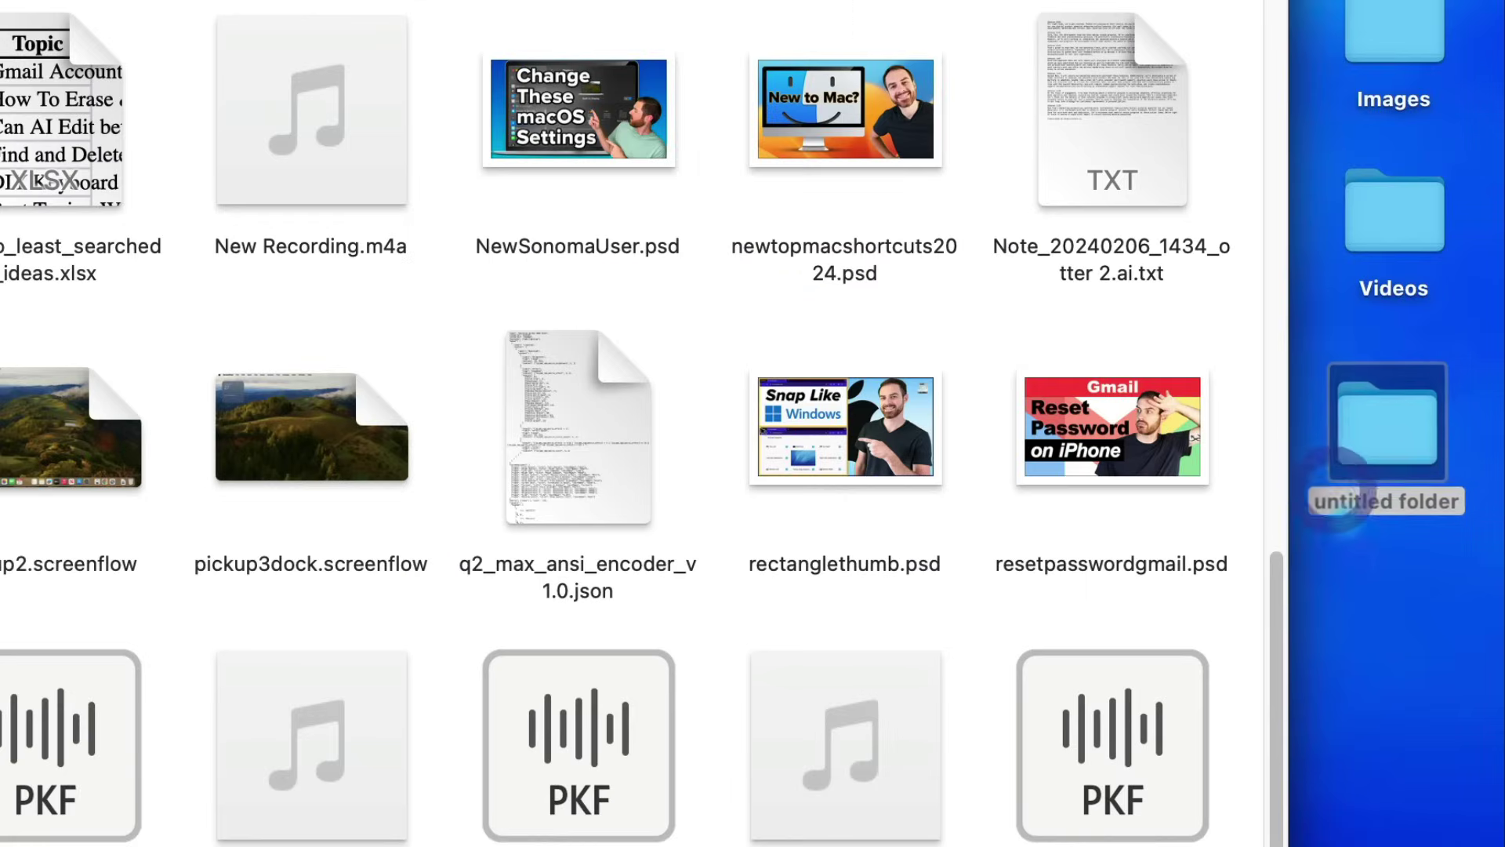
text(Audio)
key(Return)
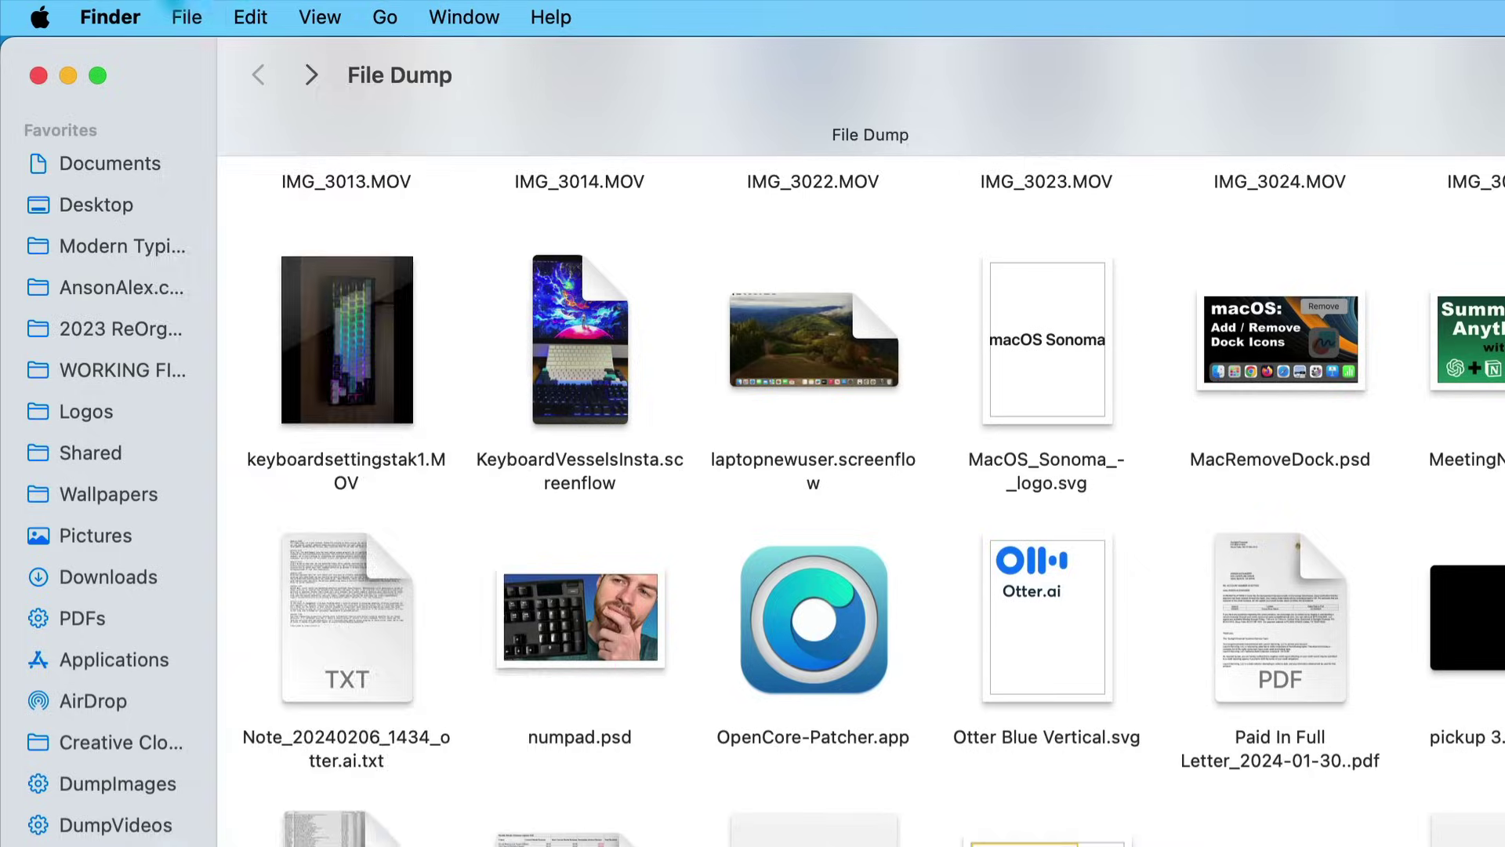
- Create a smart folder limited to File Dump with an Any group matching file extensions pkf, aiff and m4a
click(188, 13)
click(259, 157)
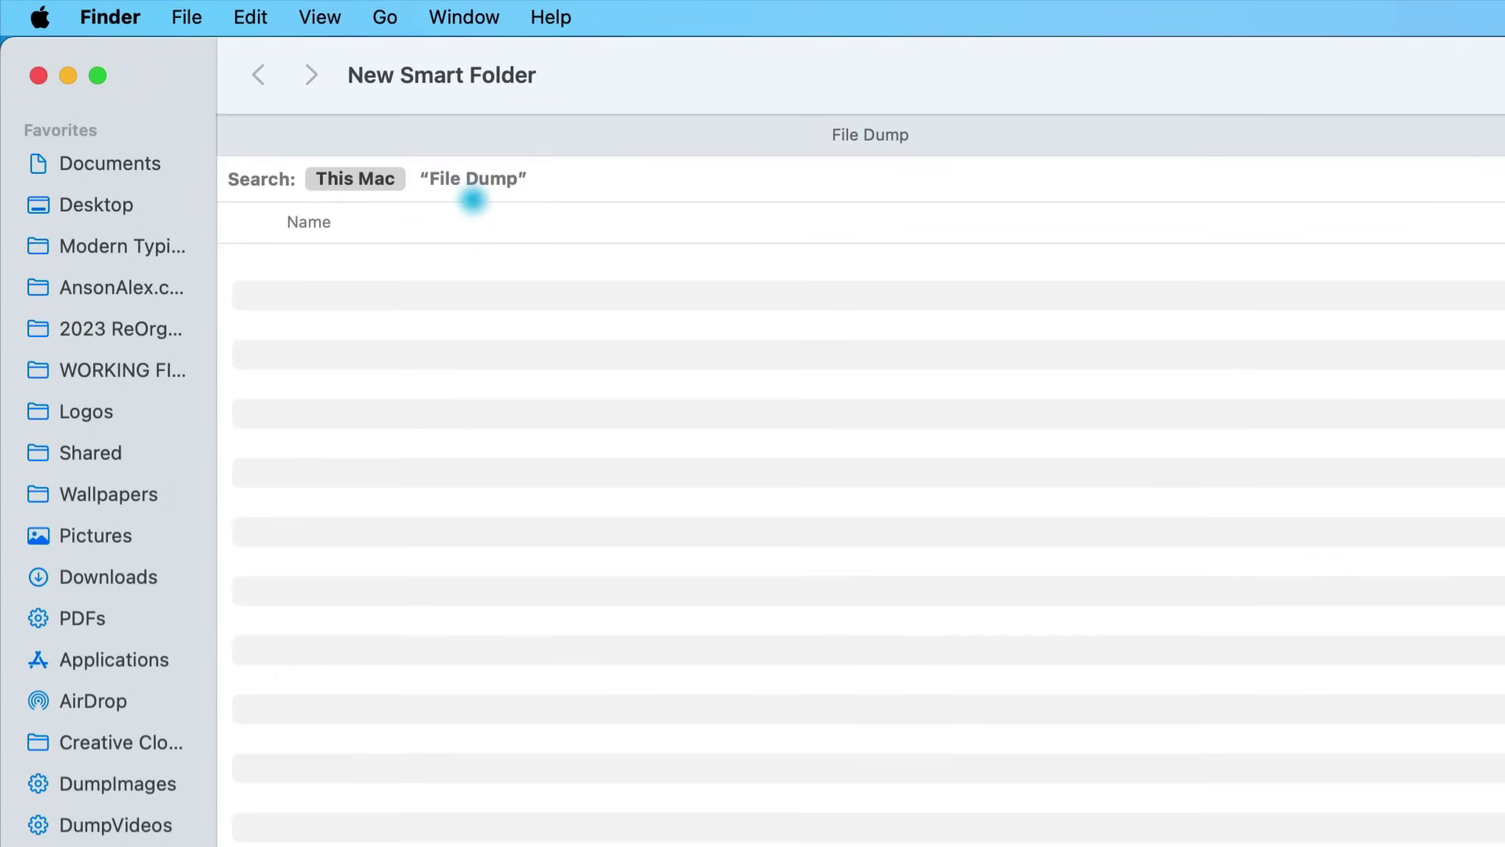
click(472, 178)
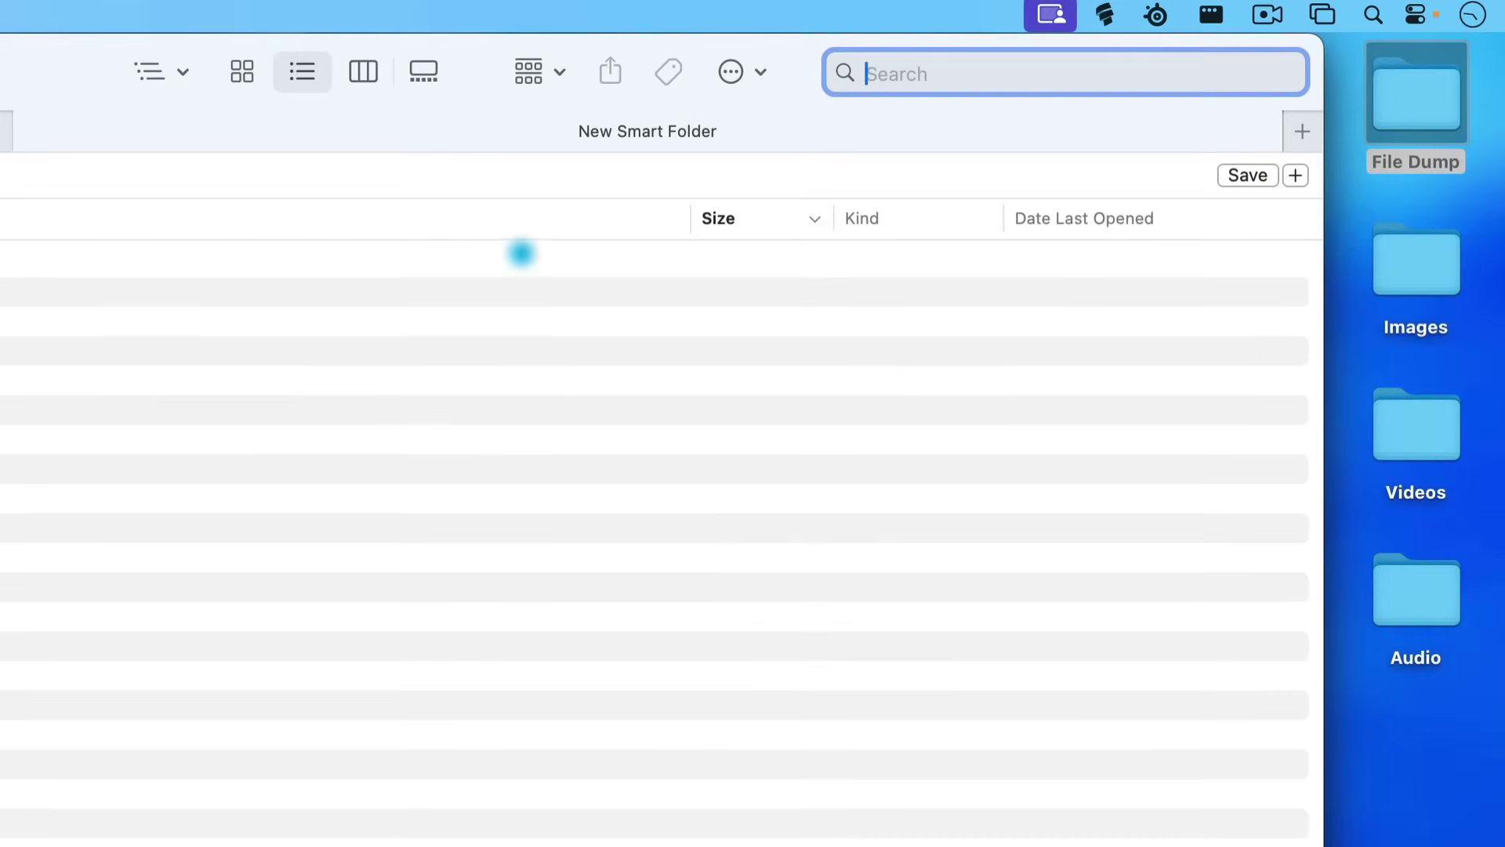
click(1295, 175)
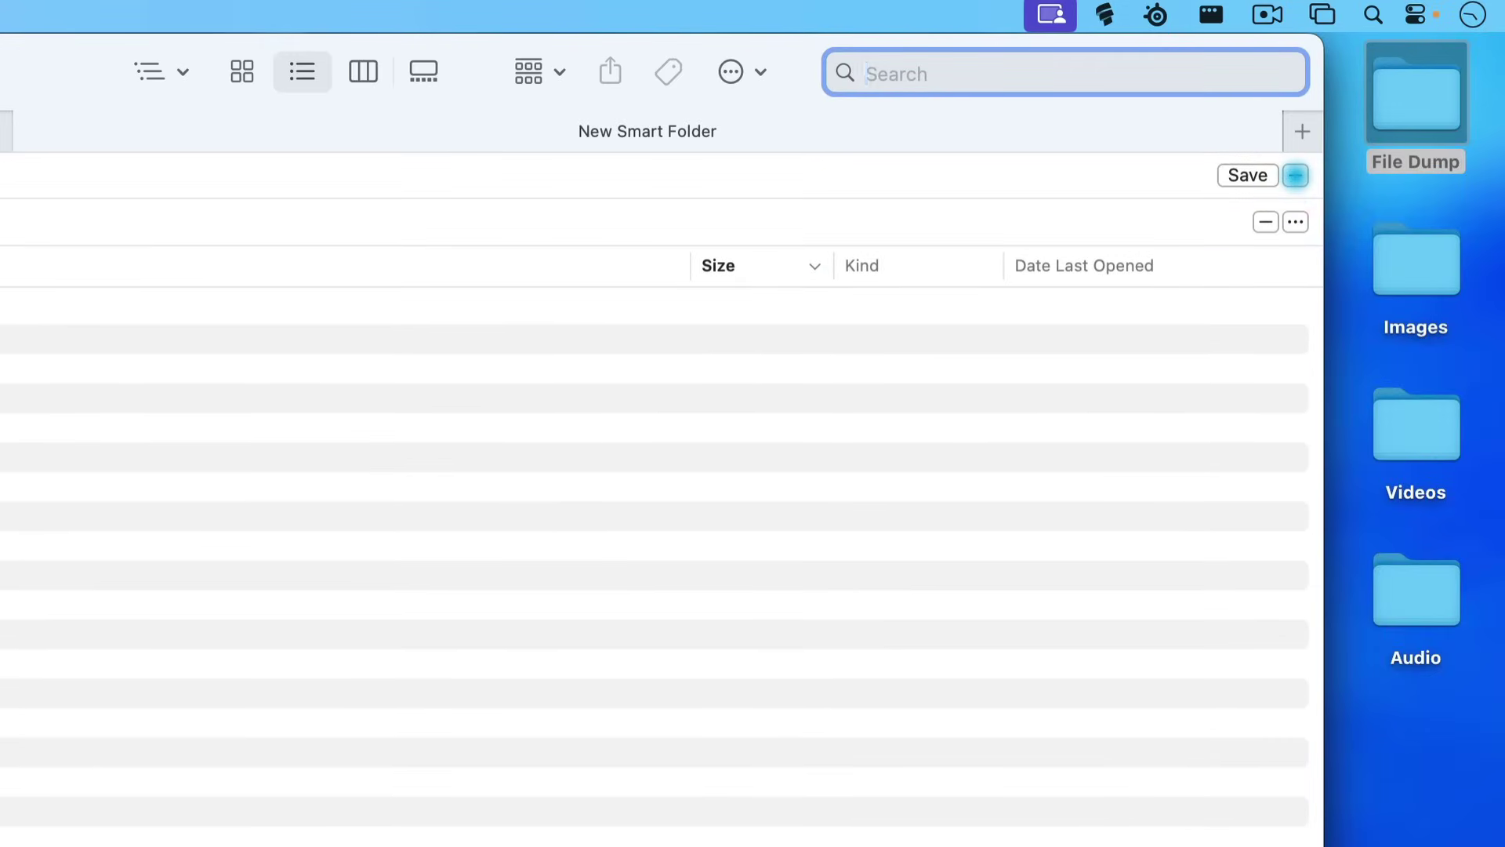
alt+click(1297, 222)
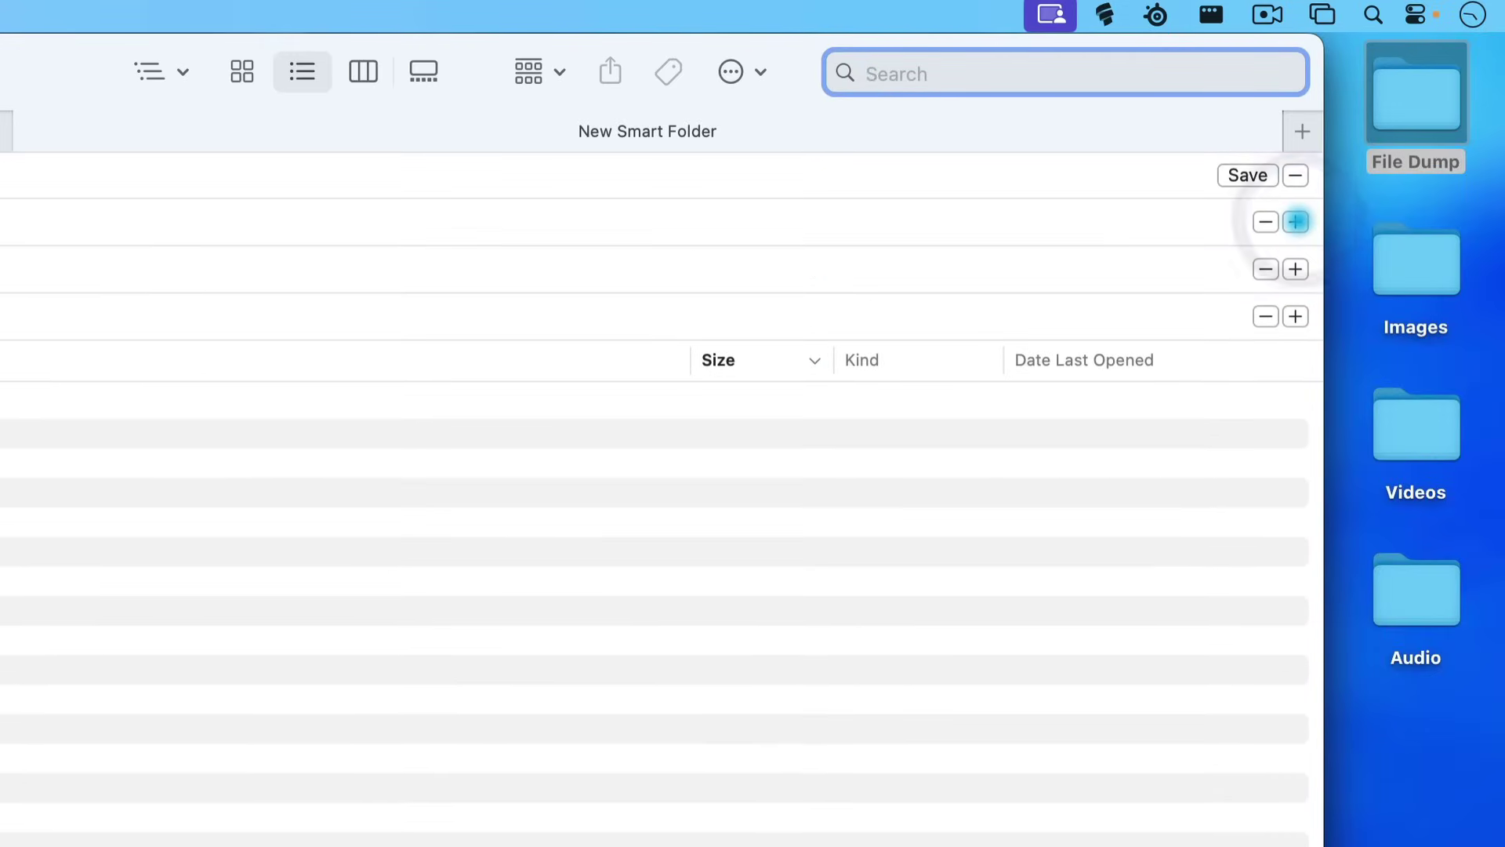
click(1266, 223)
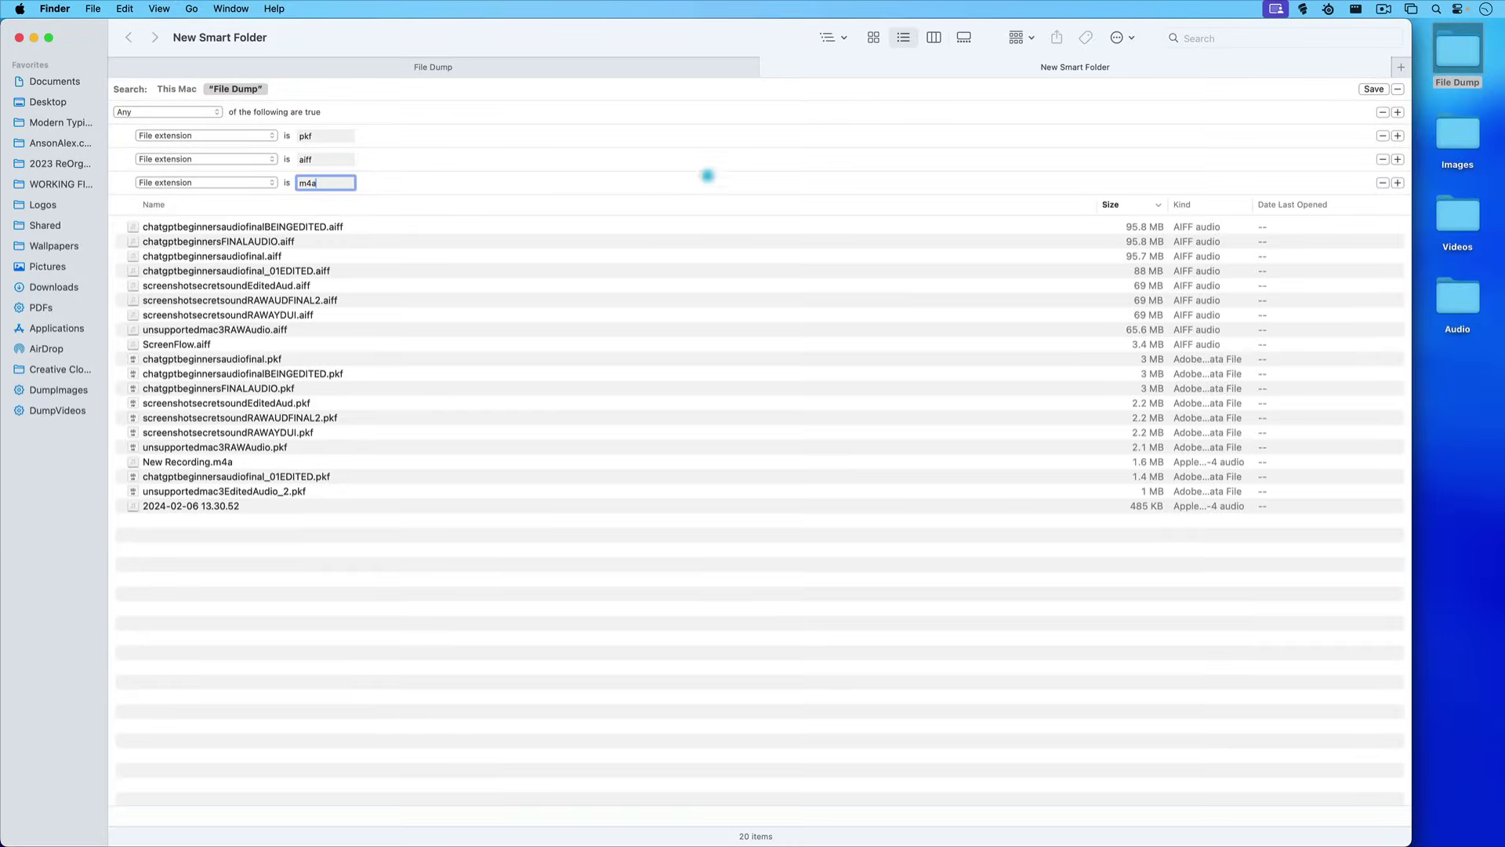
- Save the audio smart folder as DumpAudio in Saved Searches
click(1365, 88)
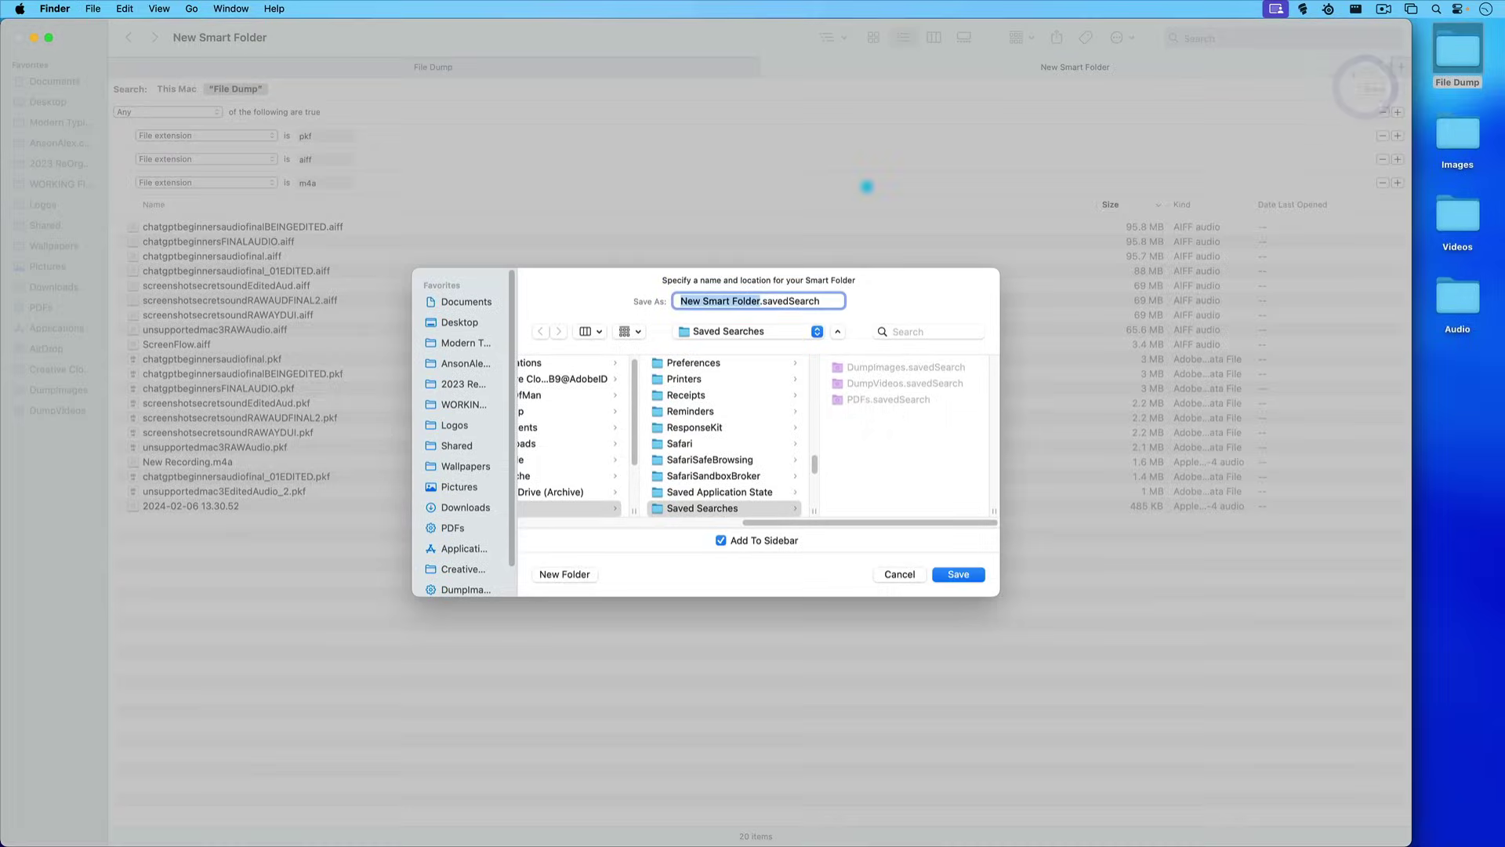
text(DumpAudio)
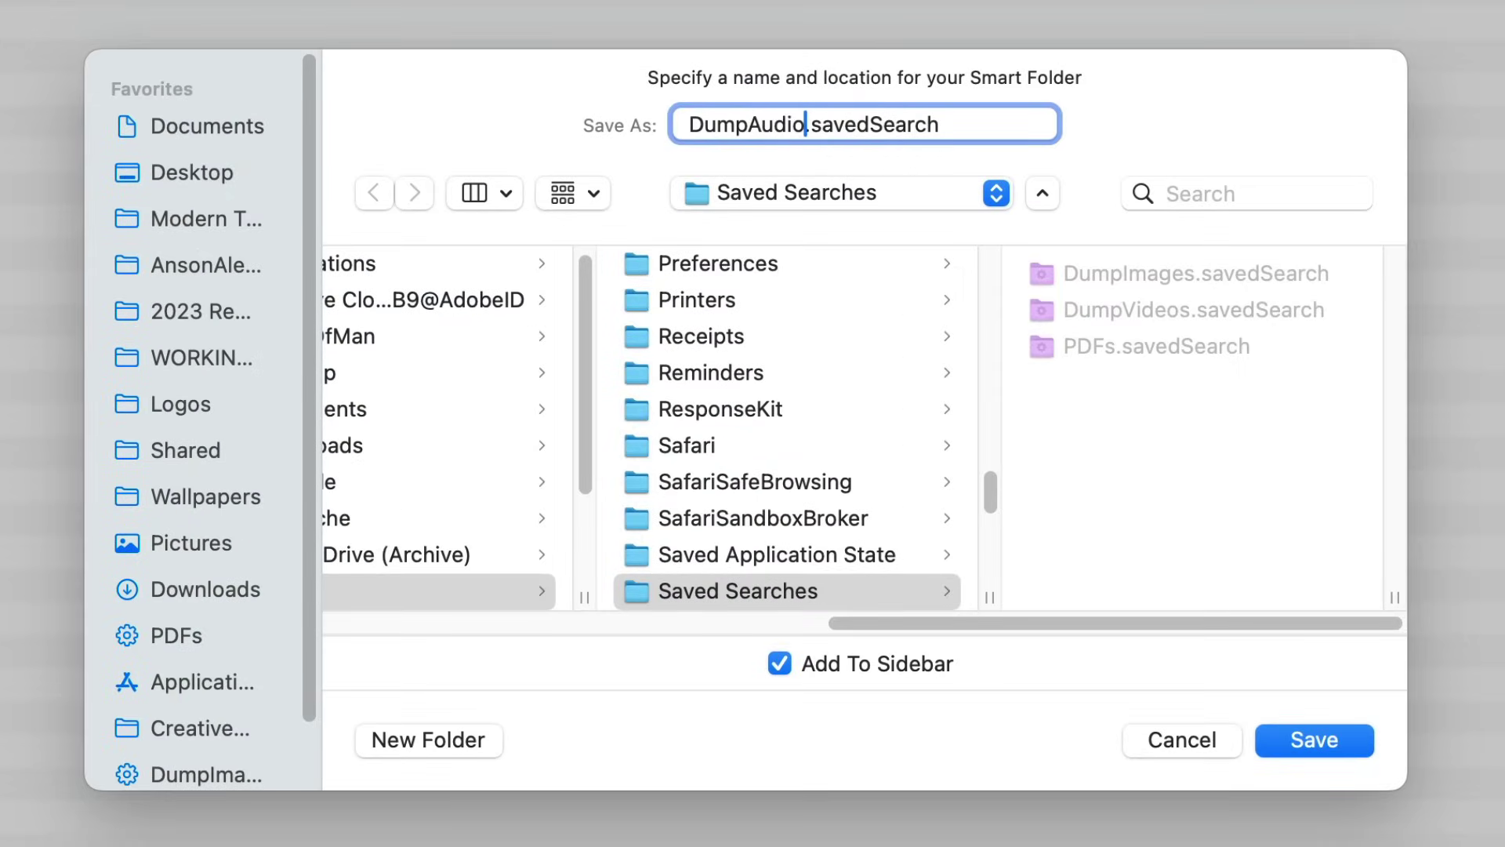
key(Return)
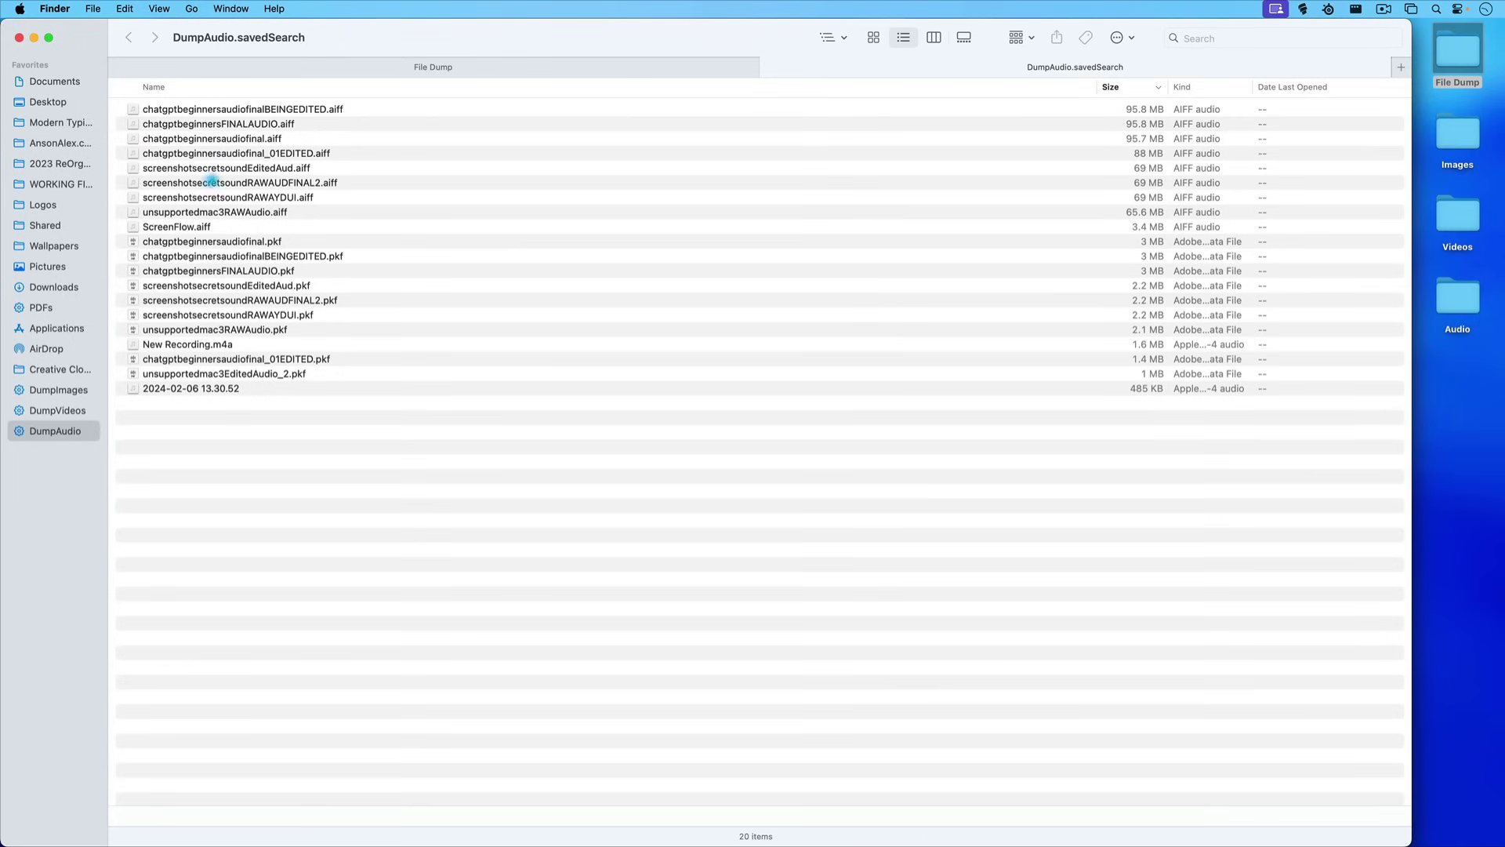
- Move all files in the DumpAudio smart folder into the desktop Audio folder
click(212, 182)
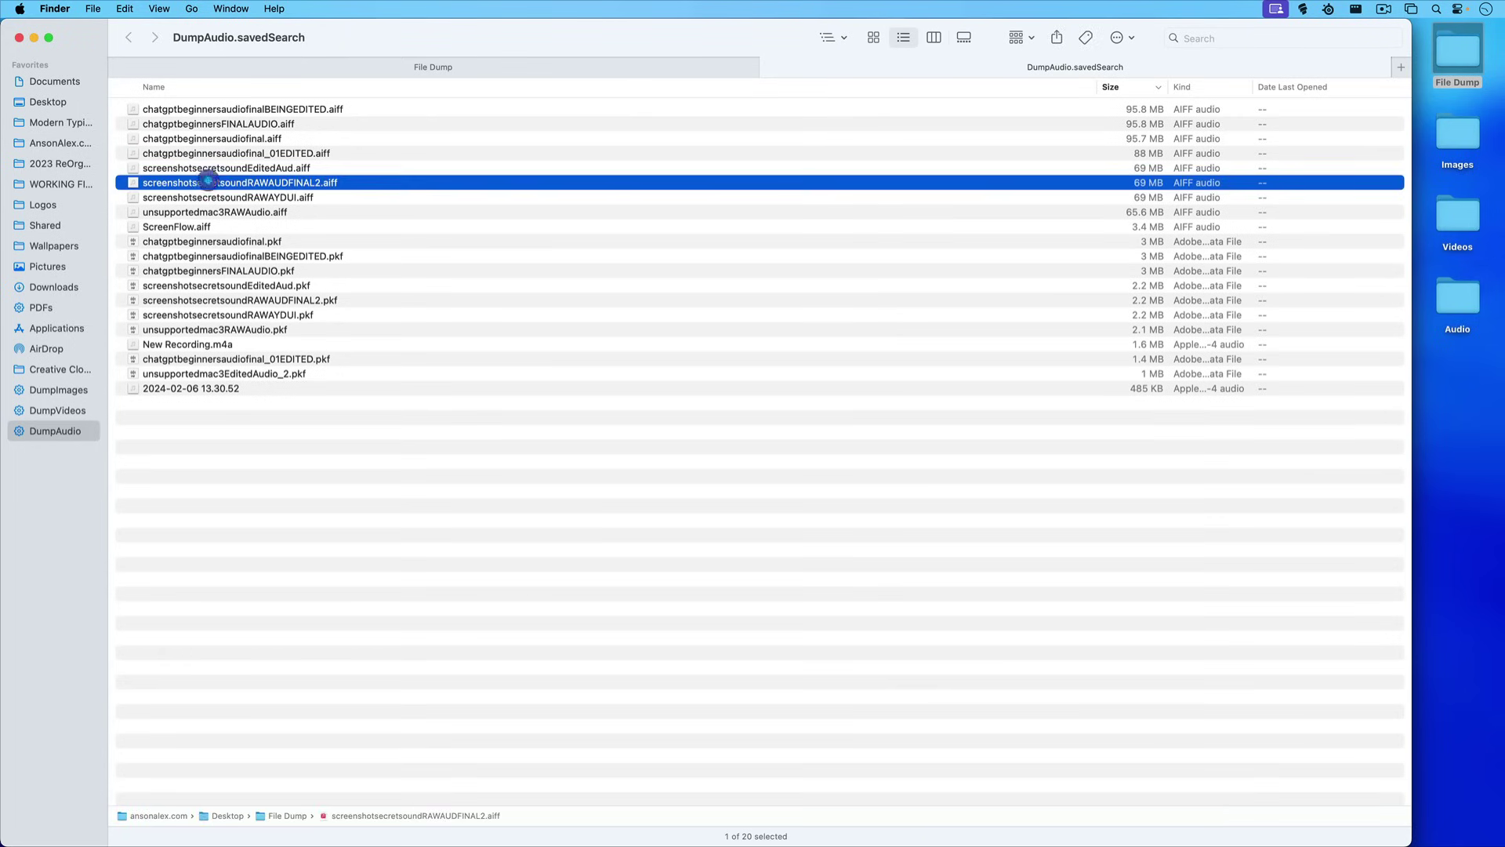
key(super+a)
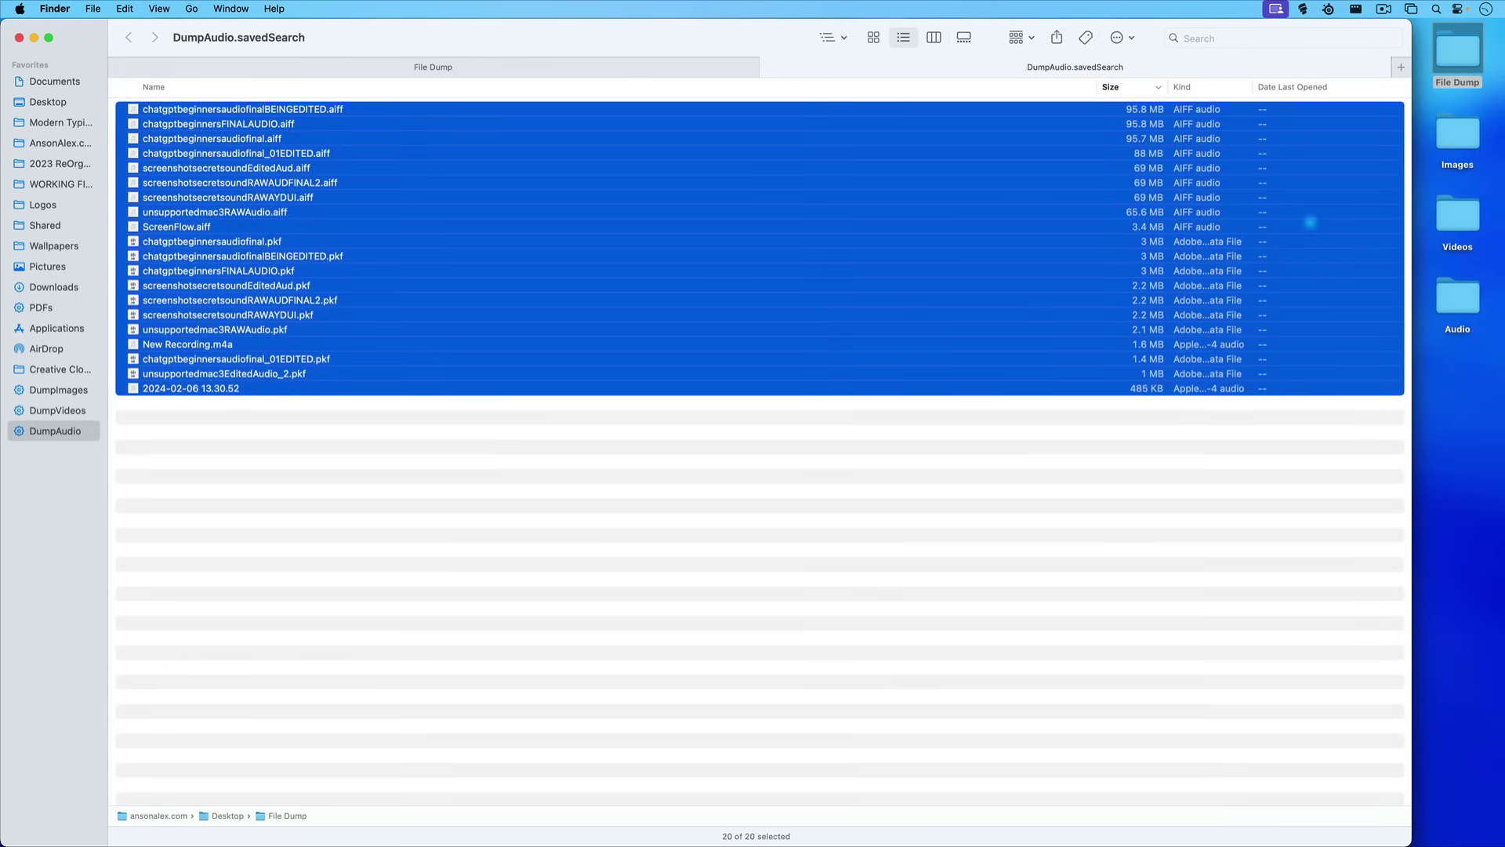
drag(1310, 223, 1457, 305)
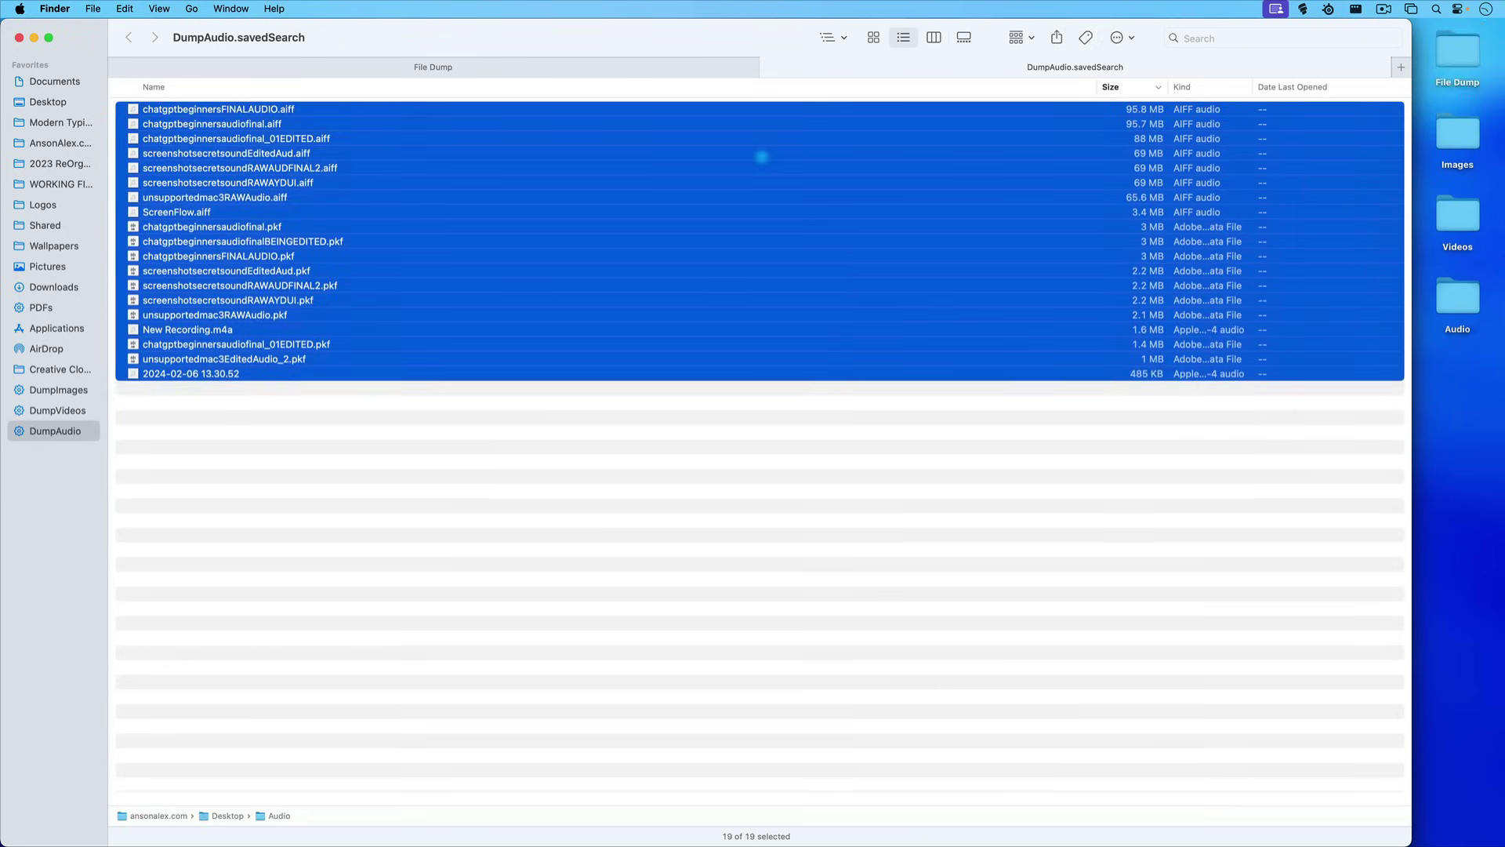
- Check the remaining files in the File Dump folder and show the search criteria of the DumpVideos smart folder
double_click(1457, 54)
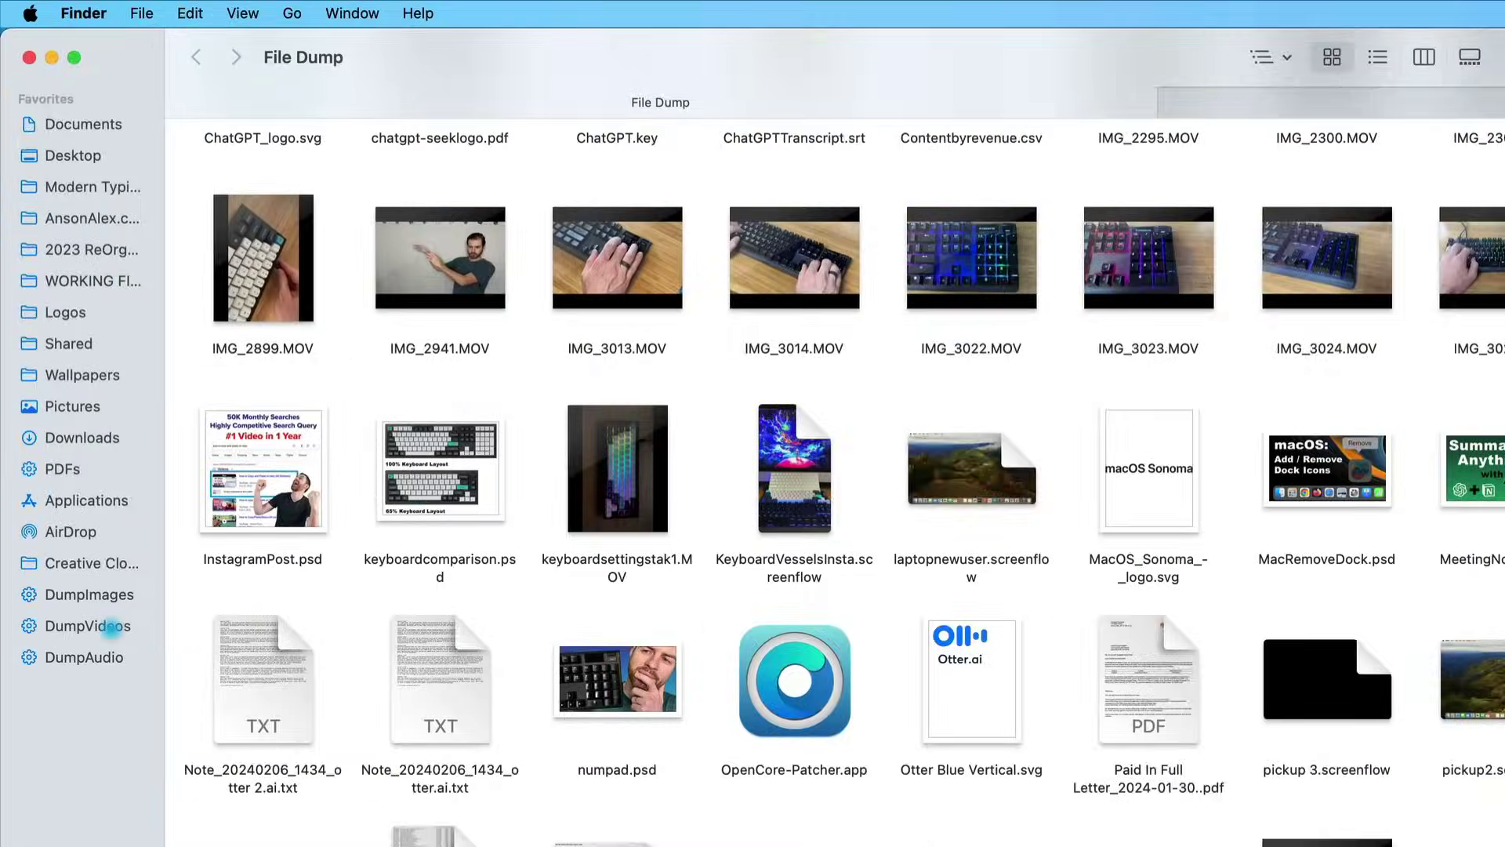
click(112, 626)
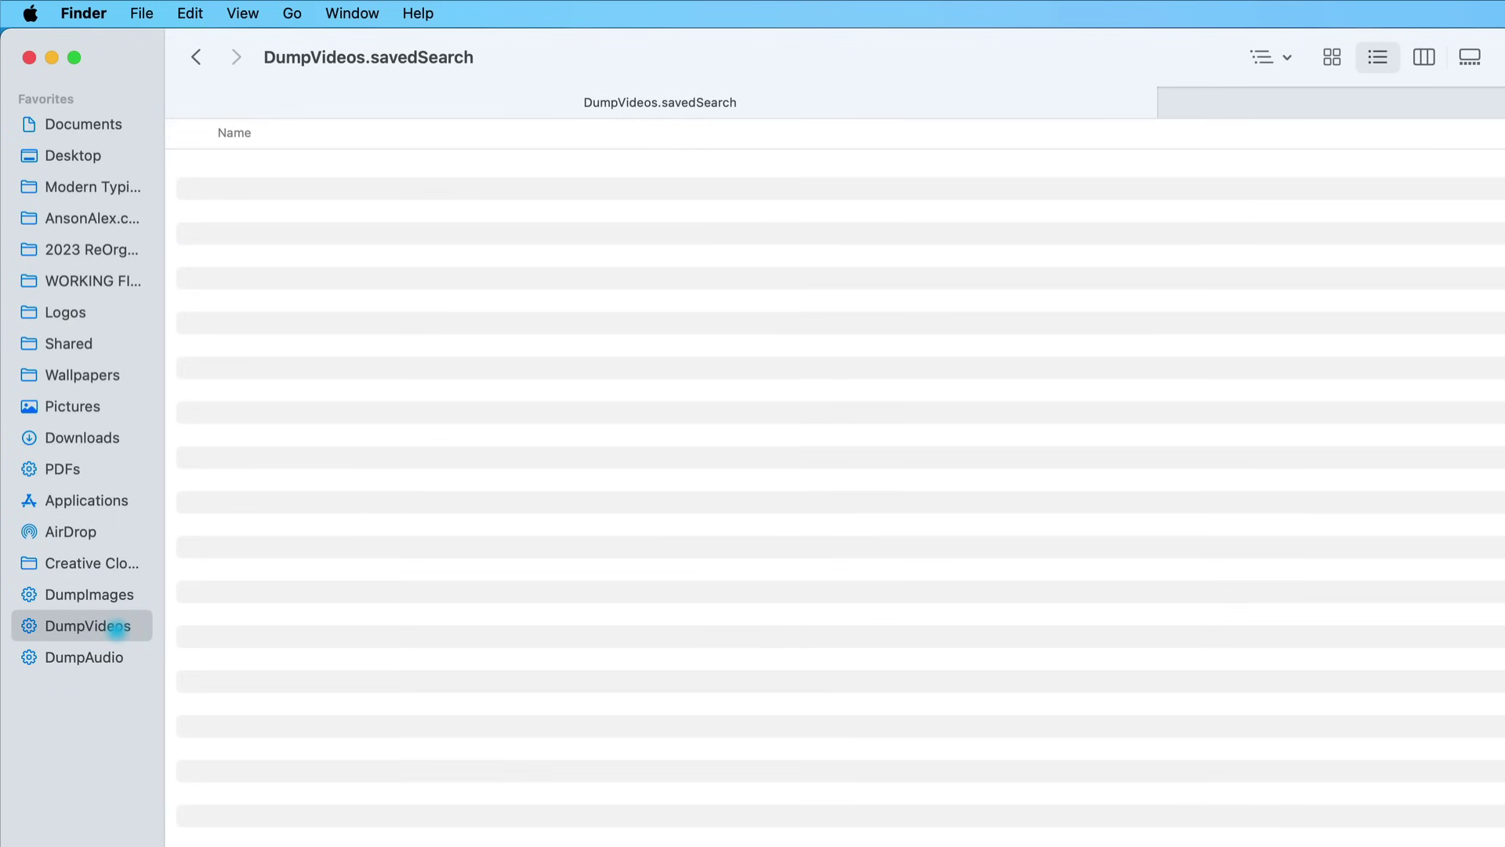
right_click(116, 628)
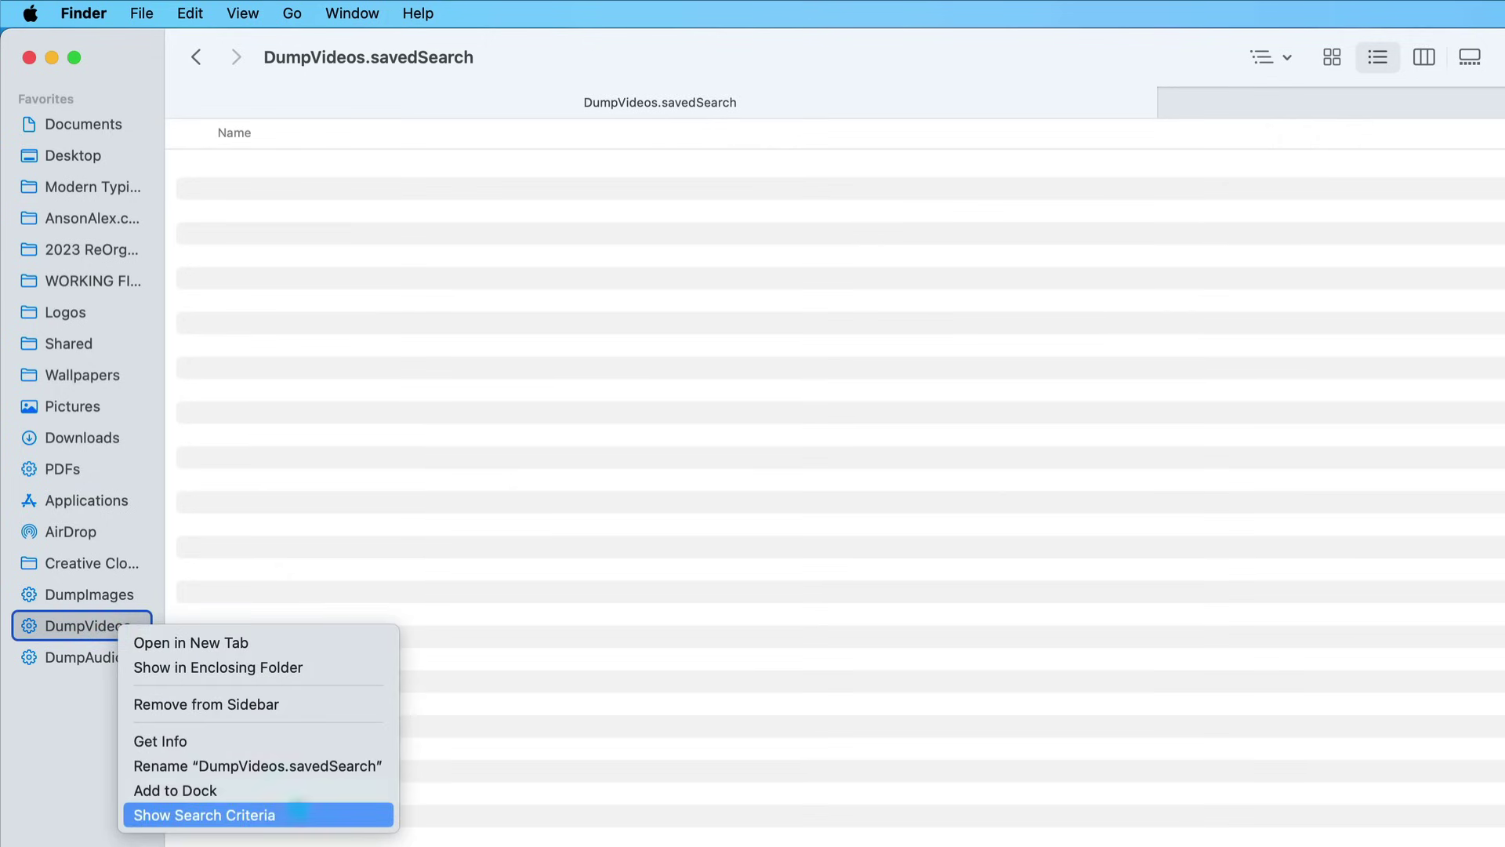
click(306, 815)
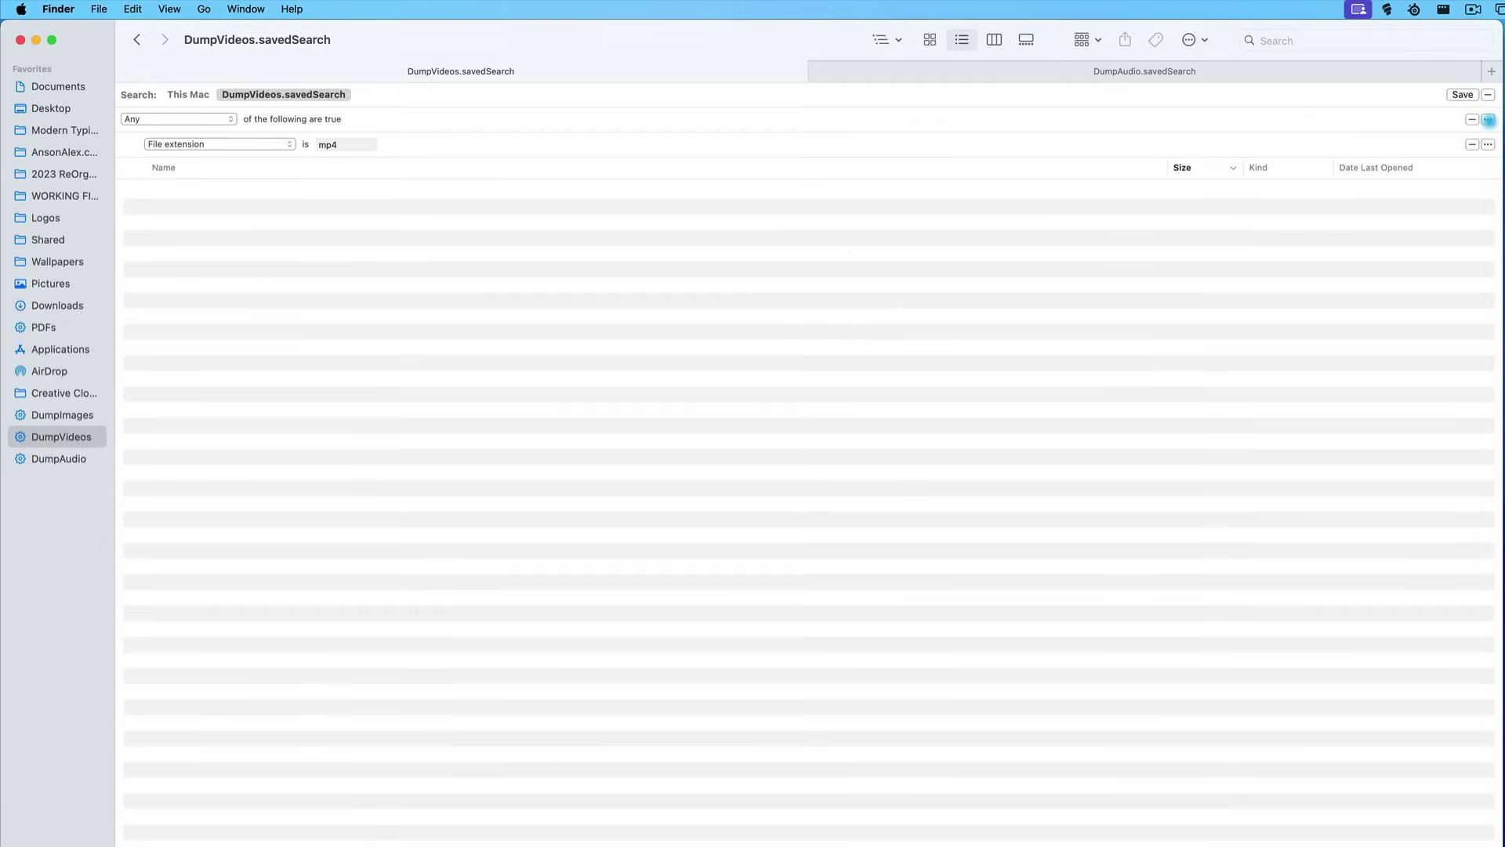
- Add a nested All group with file extension is mp4 and remove the separate mp4 criterion outside it
alt+click(1488, 120)
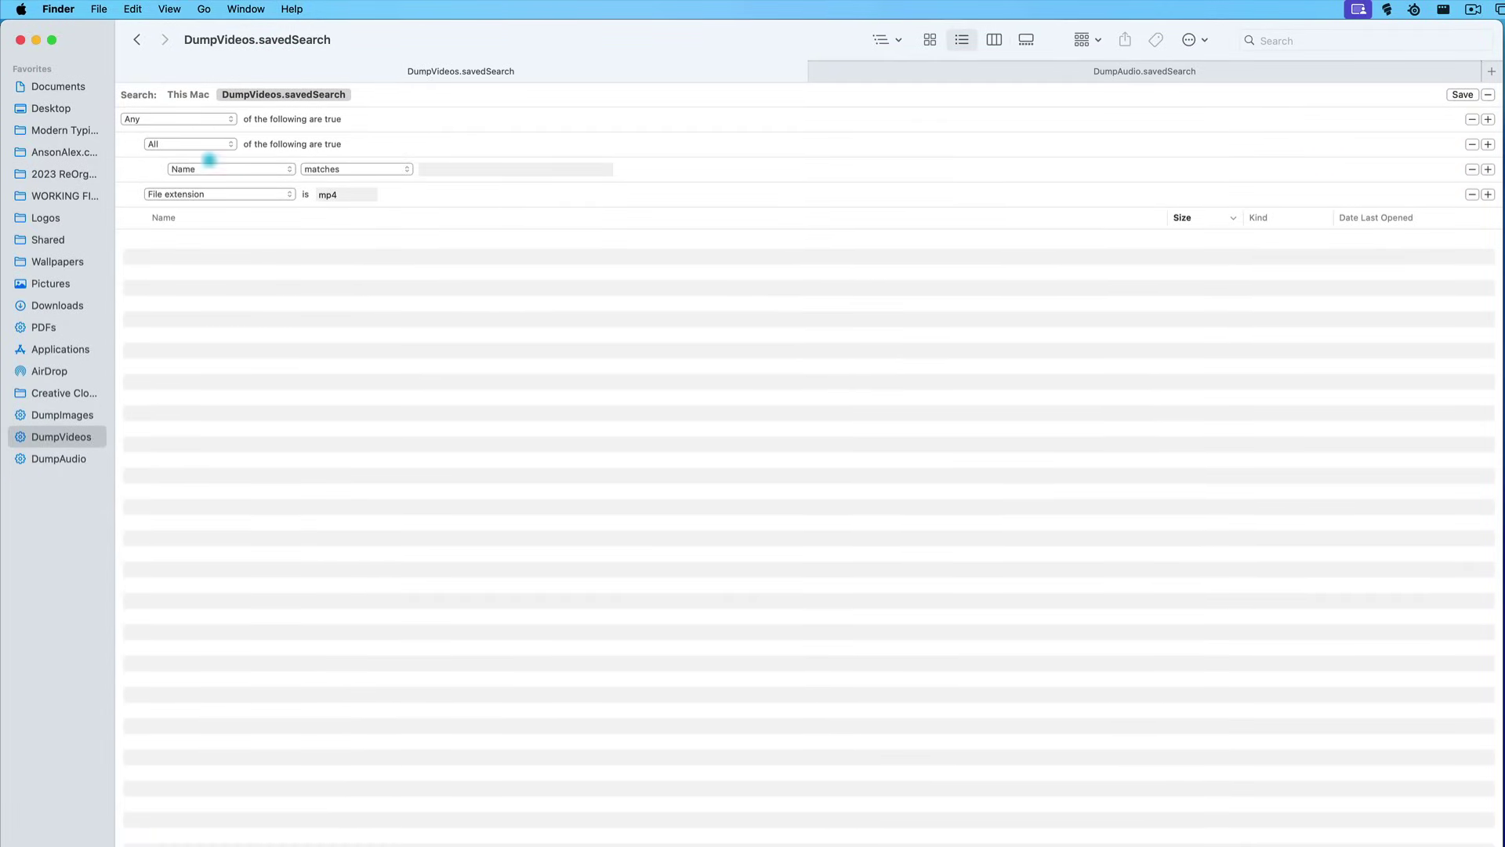
click(210, 168)
click(235, 278)
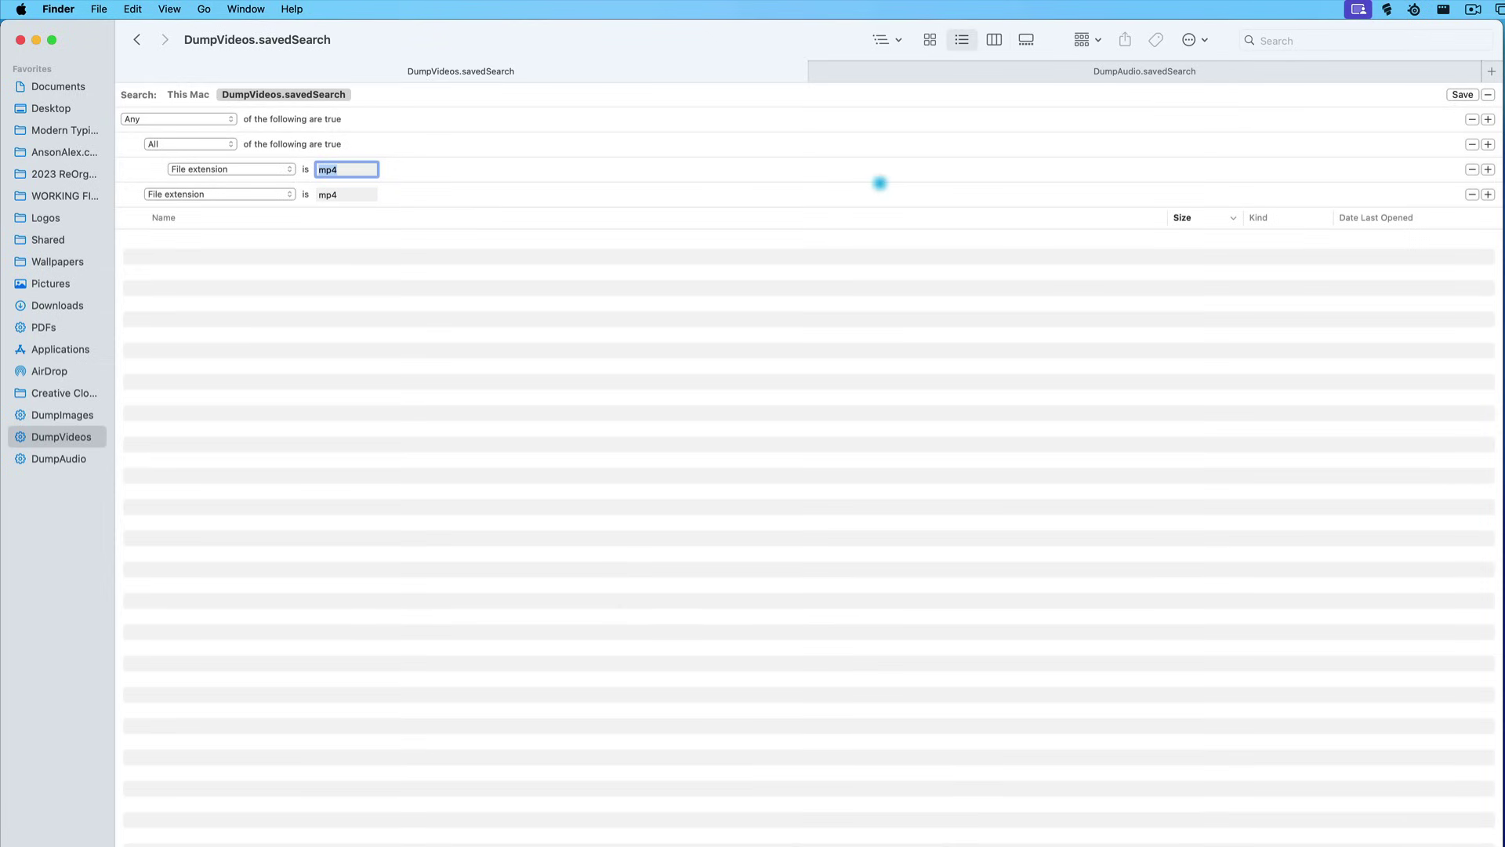
click(1473, 195)
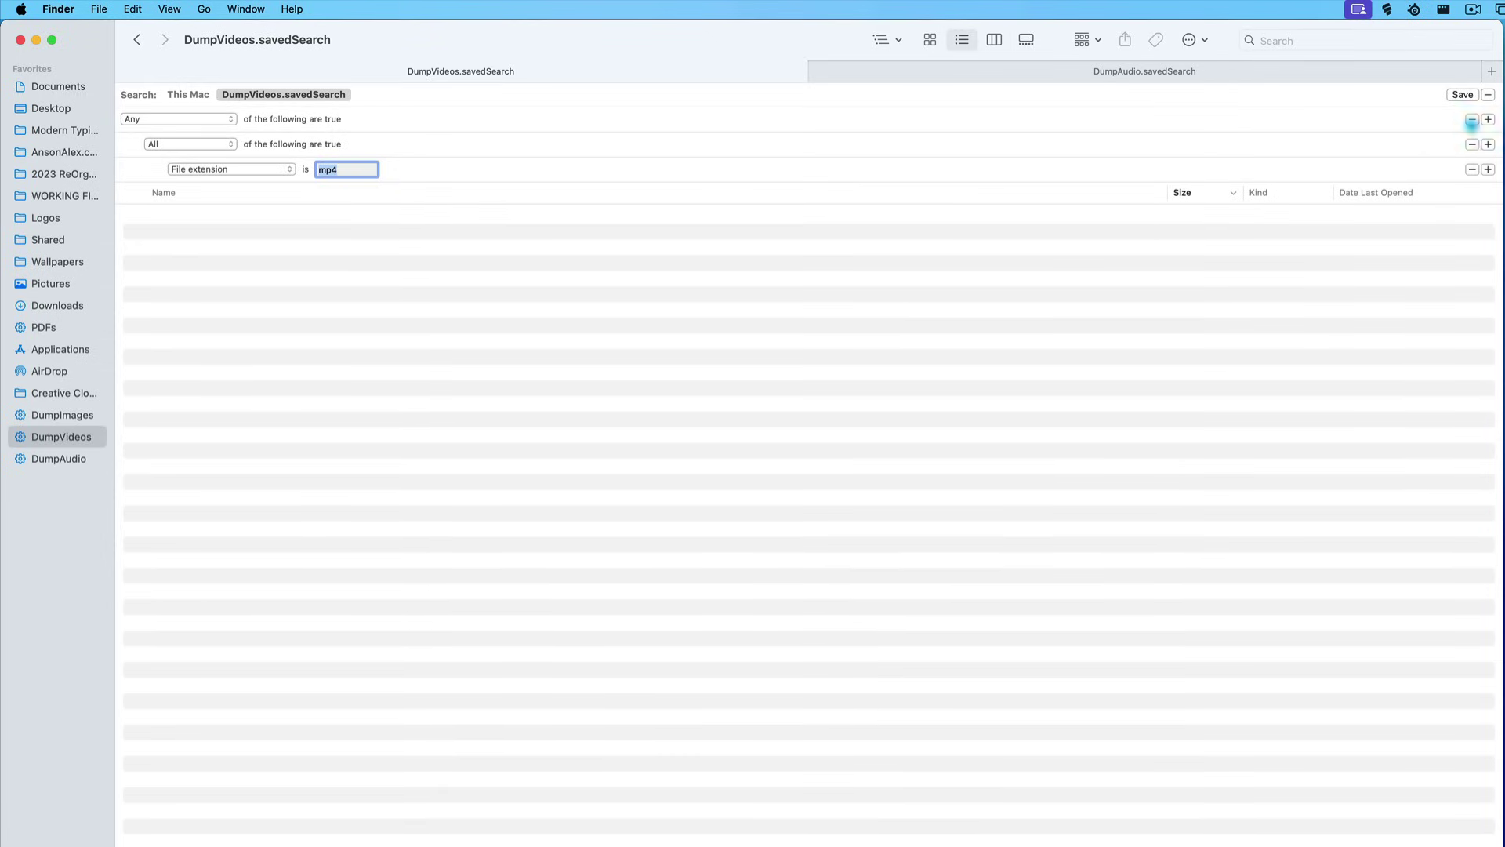
- Add a file extension is mov criterion below mp4 and remove the nested All group row around both conditions
click(1487, 168)
click(220, 193)
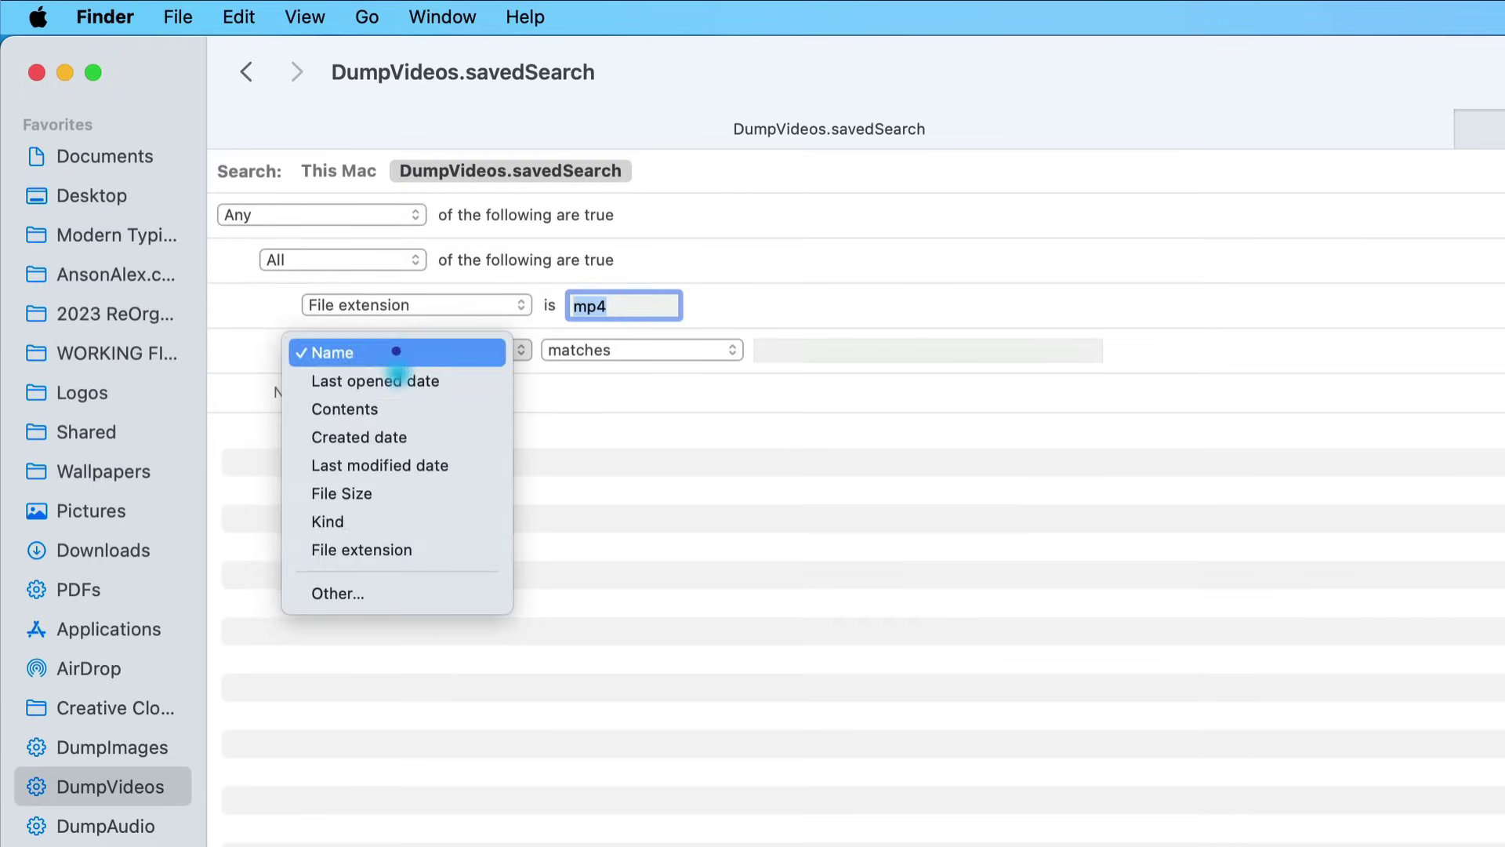
click(413, 549)
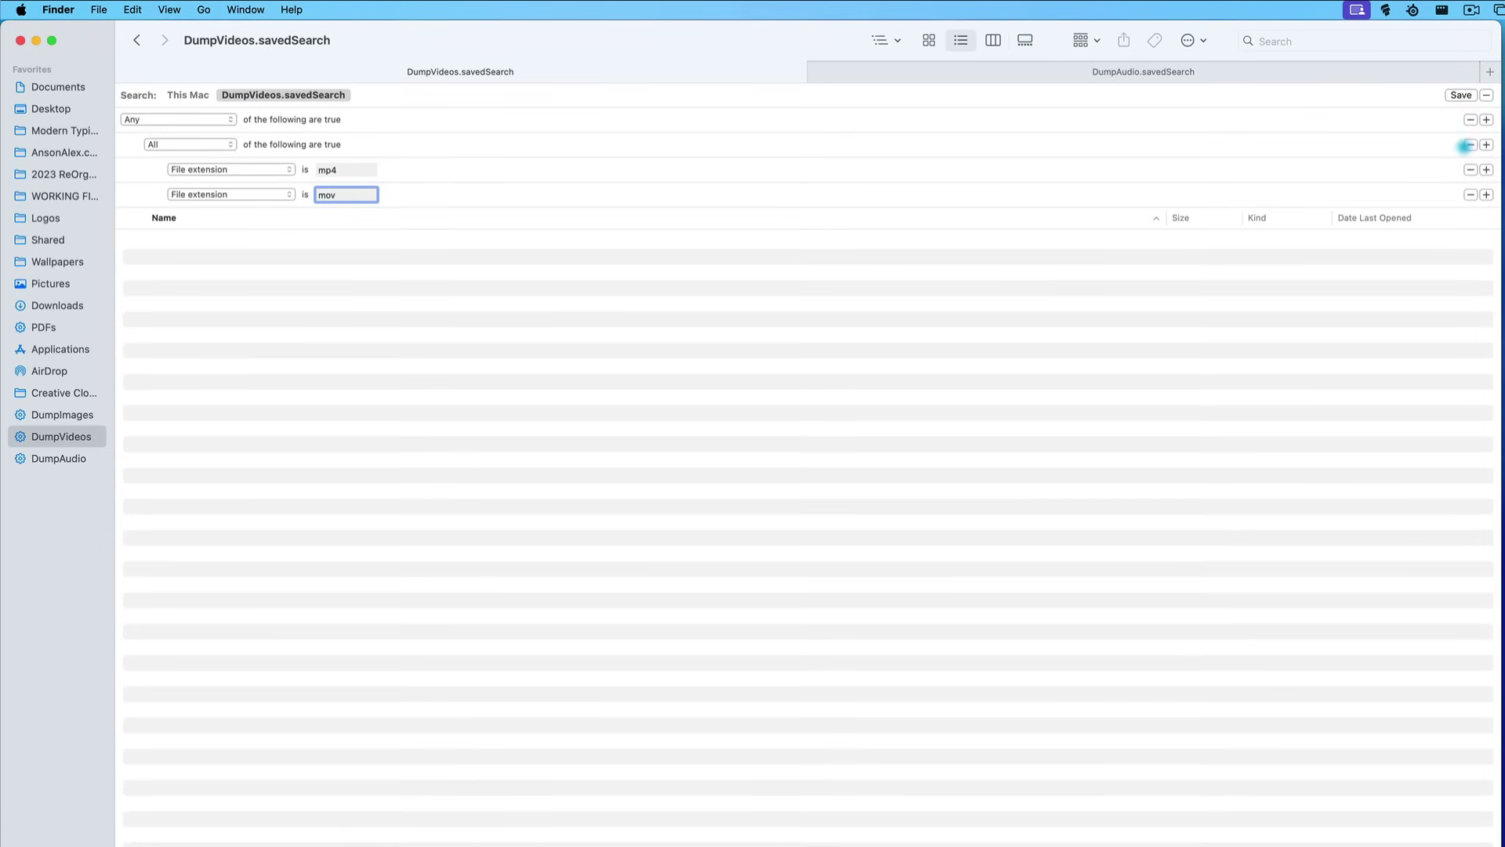
click(1472, 145)
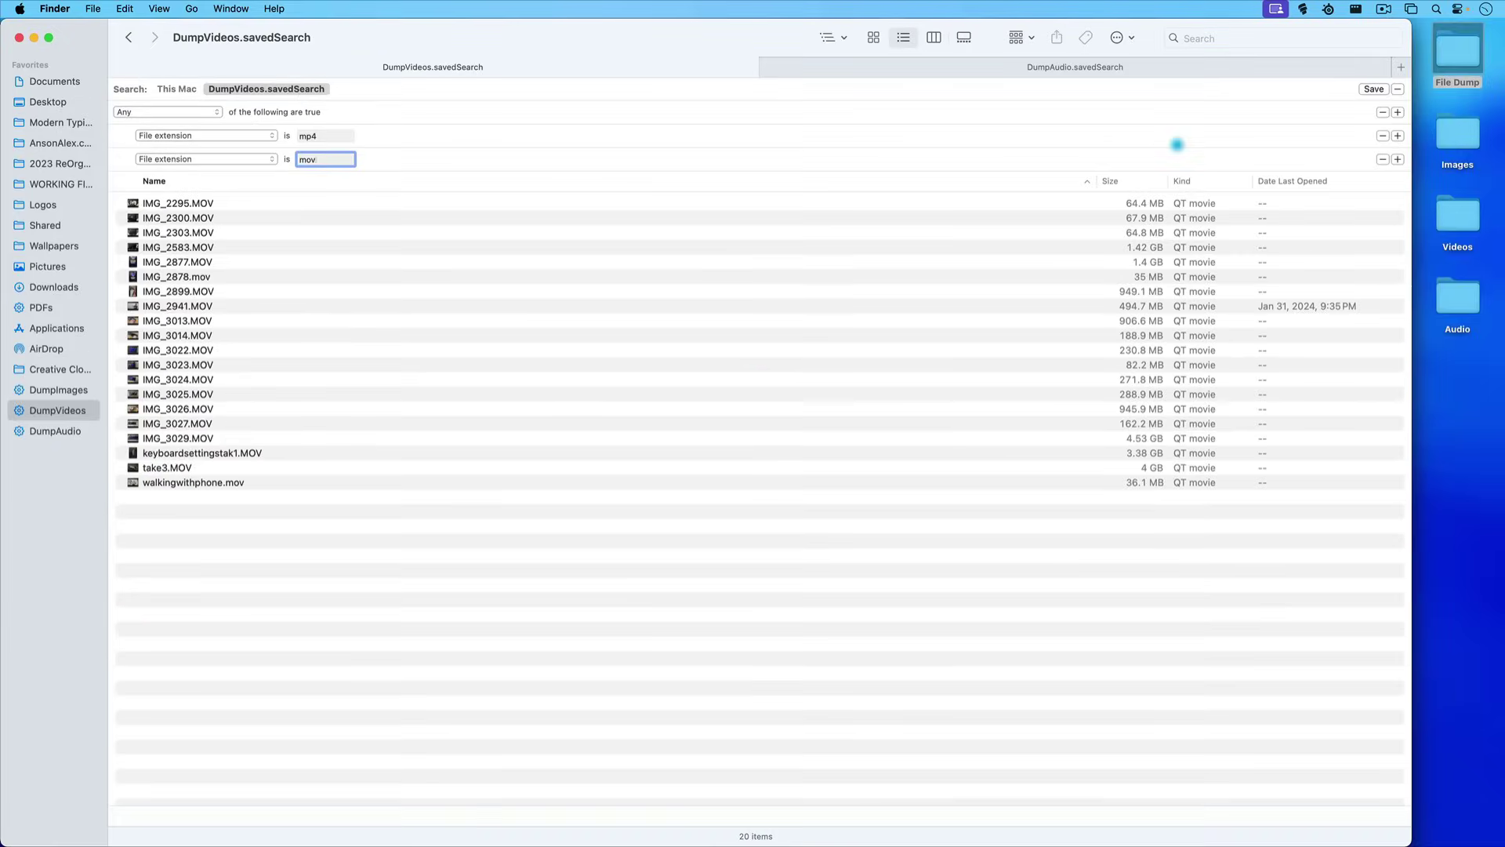
- Save the updated DumpVideos criteria and move all its files into the desktop Videos folder
click(1371, 88)
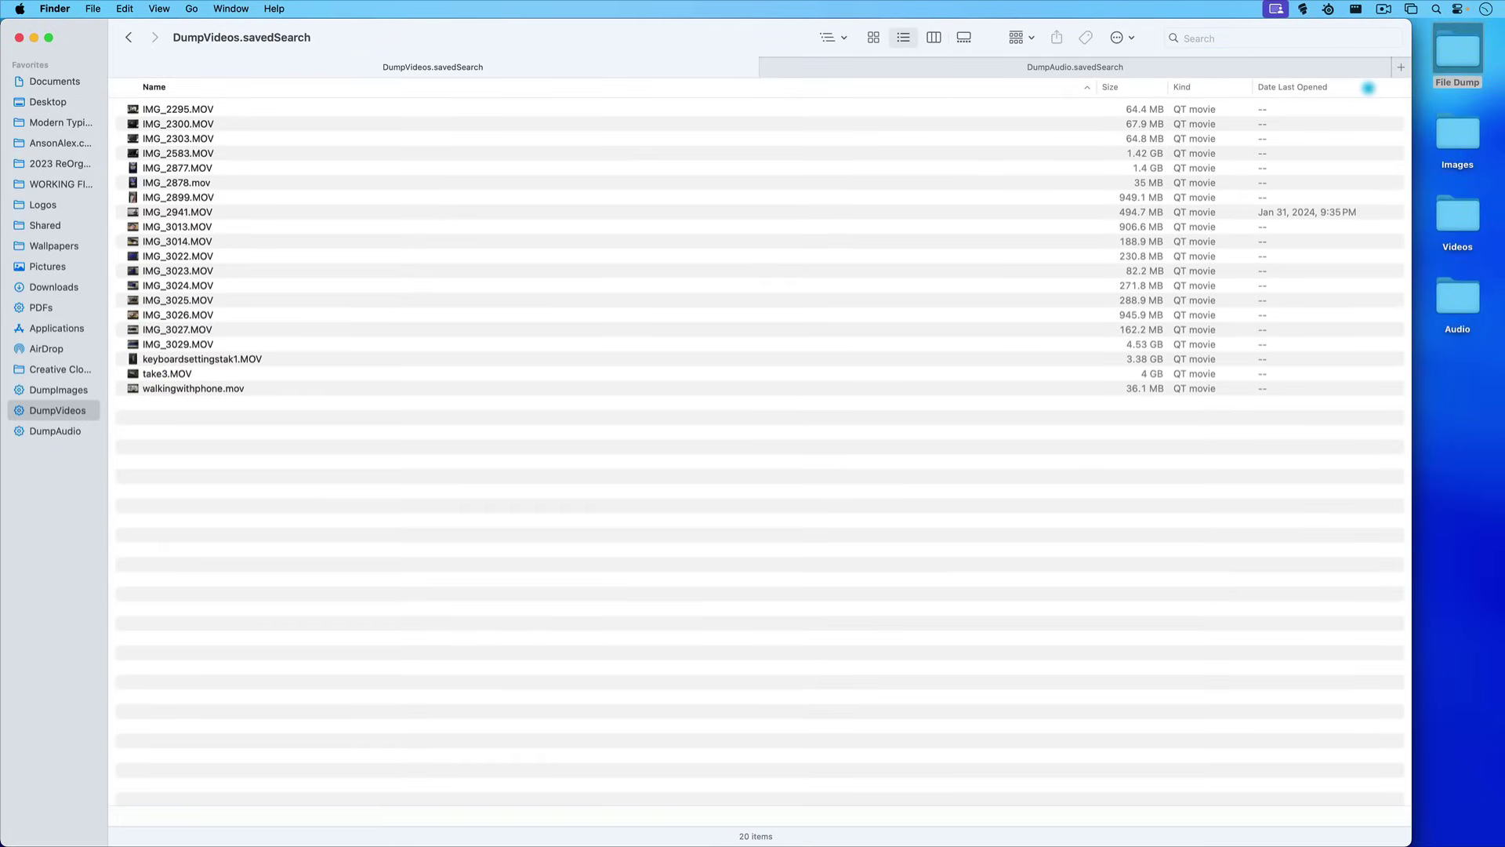
click(257, 168)
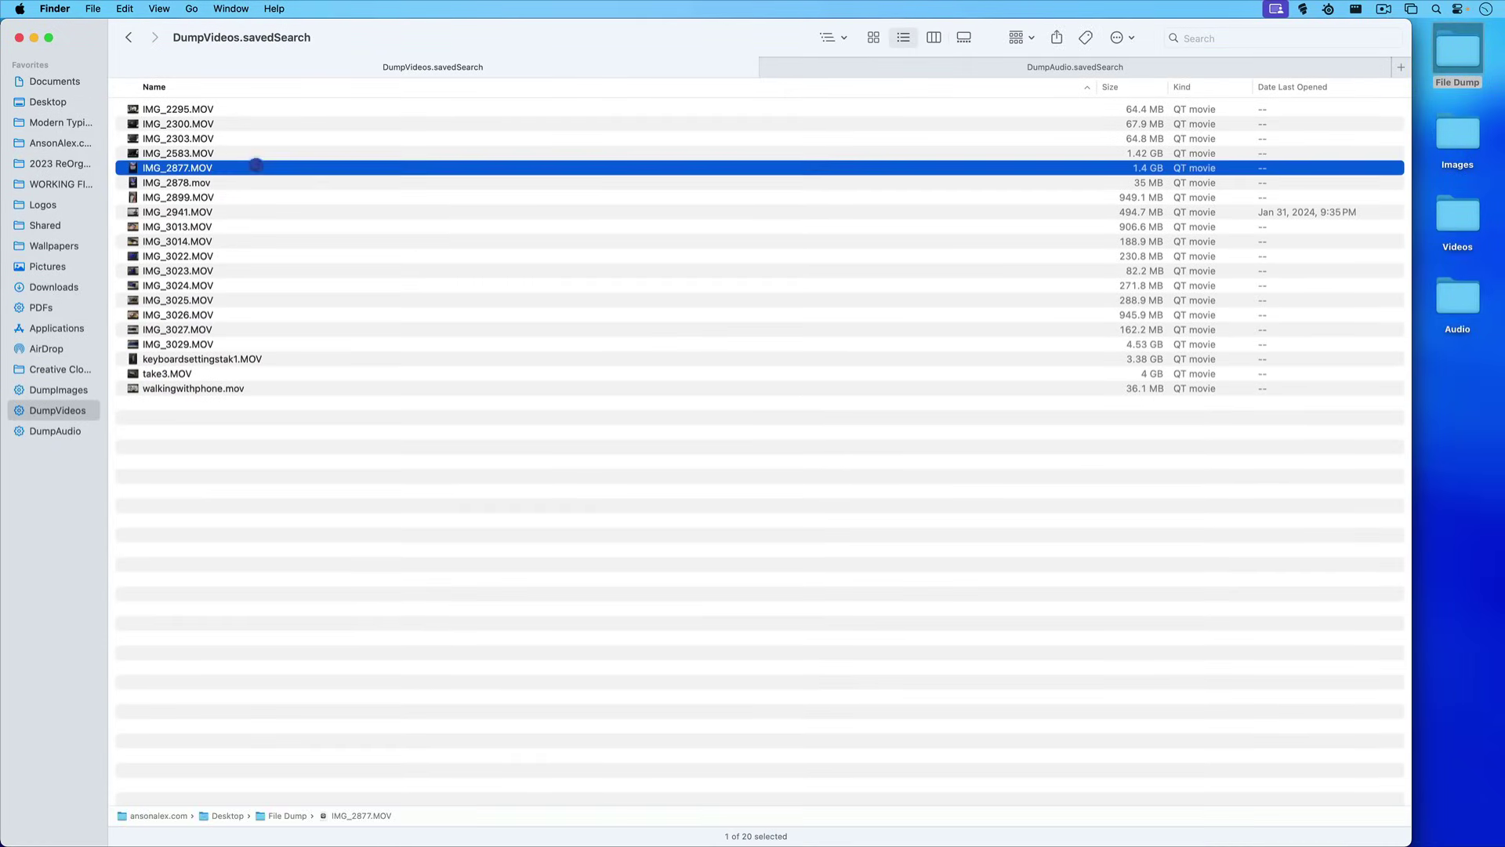
key(super+a)
drag(233, 229, 1461, 215)
click(849, 55)
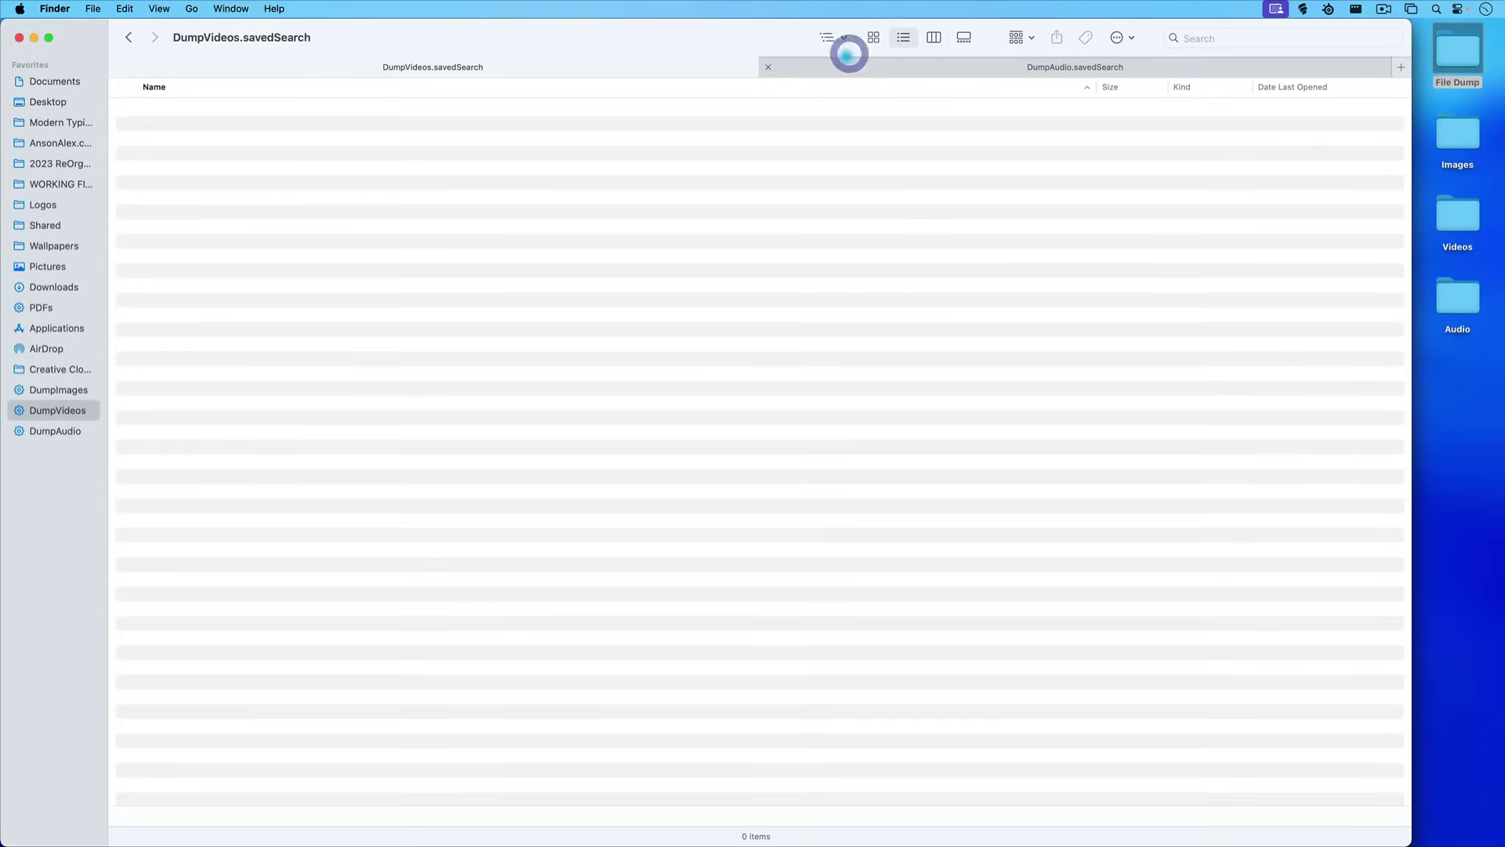
- Open the File Dump folder and start a new smart folder with one search criterion row
double_click(1457, 51)
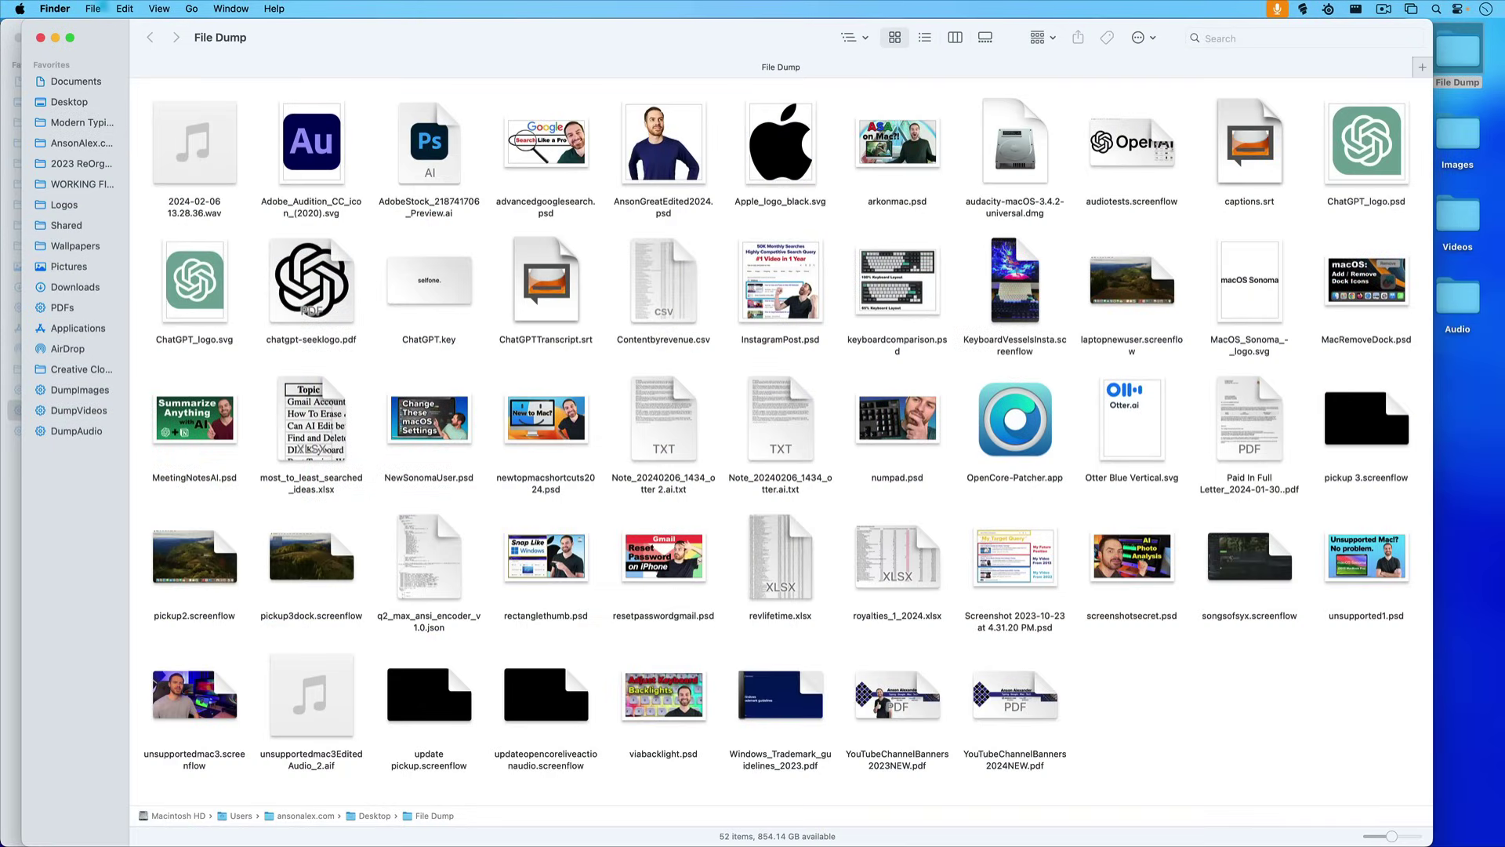
click(95, 7)
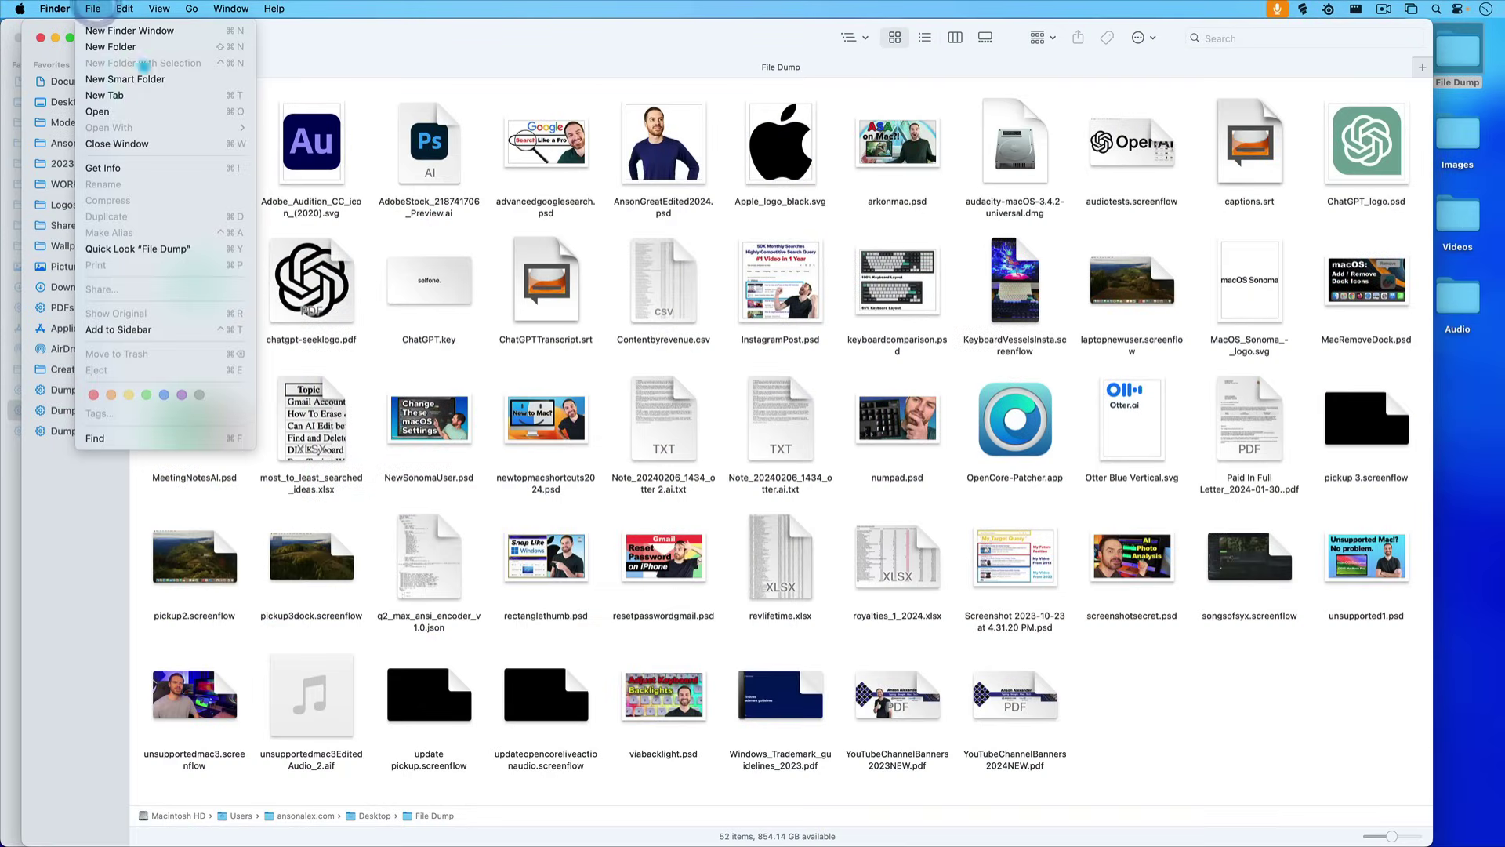
click(147, 78)
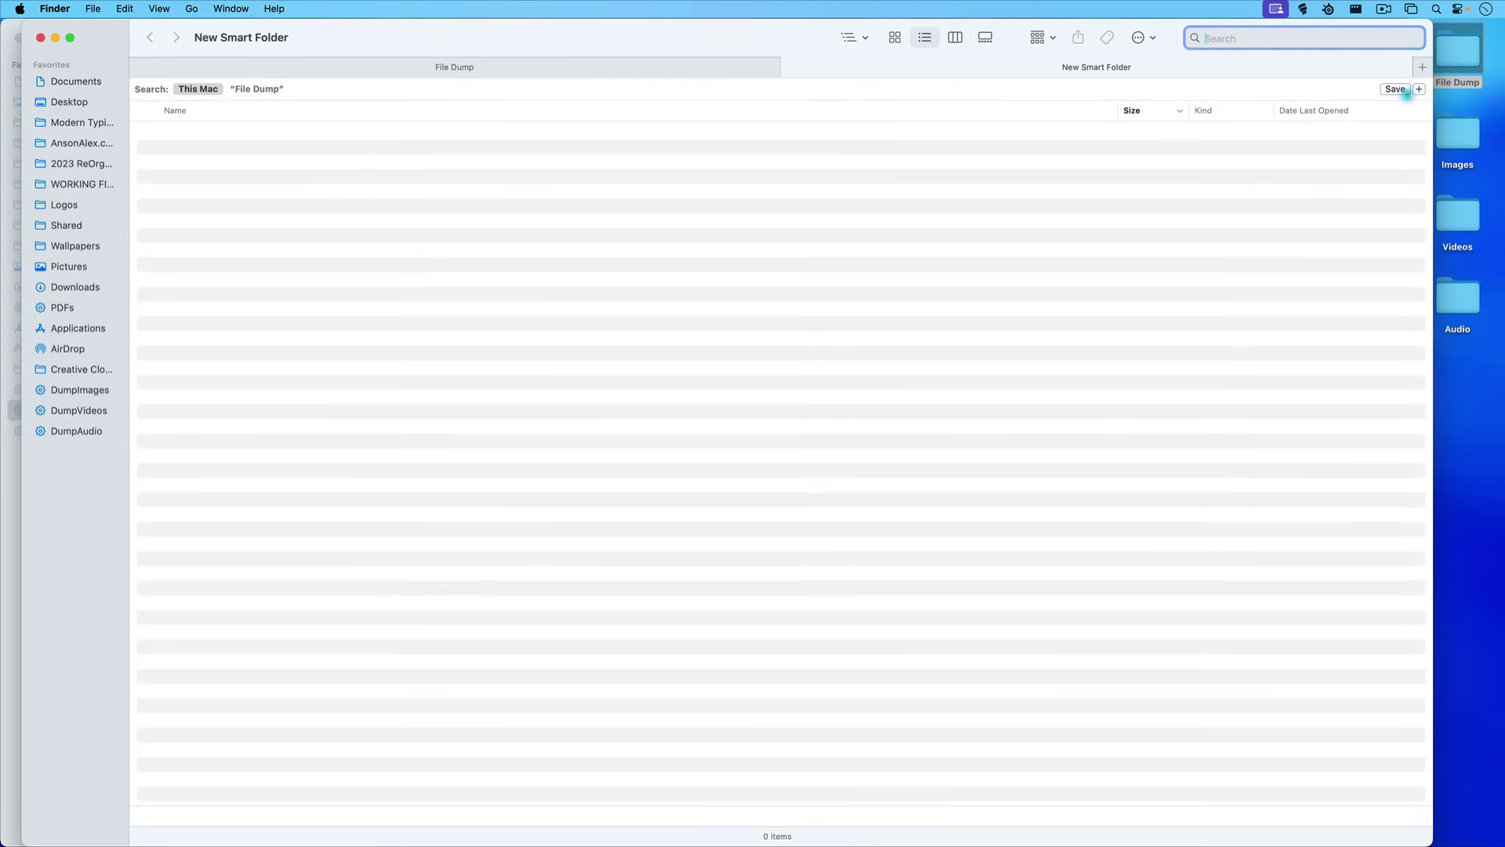
click(1419, 89)
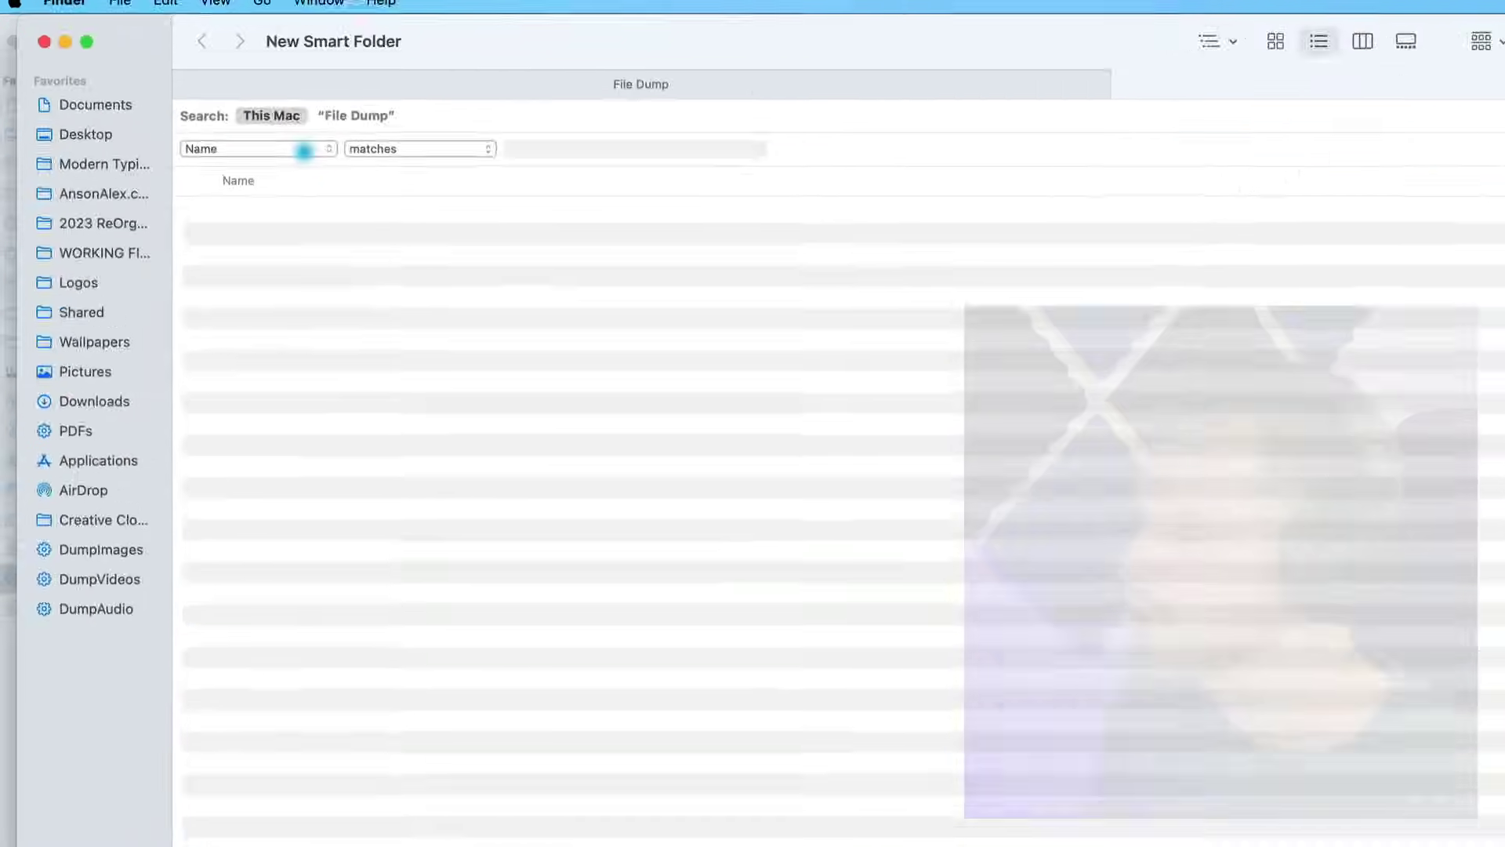
- Limit the search to File Dump and set the criterion to Name matches YouTube
click(222, 112)
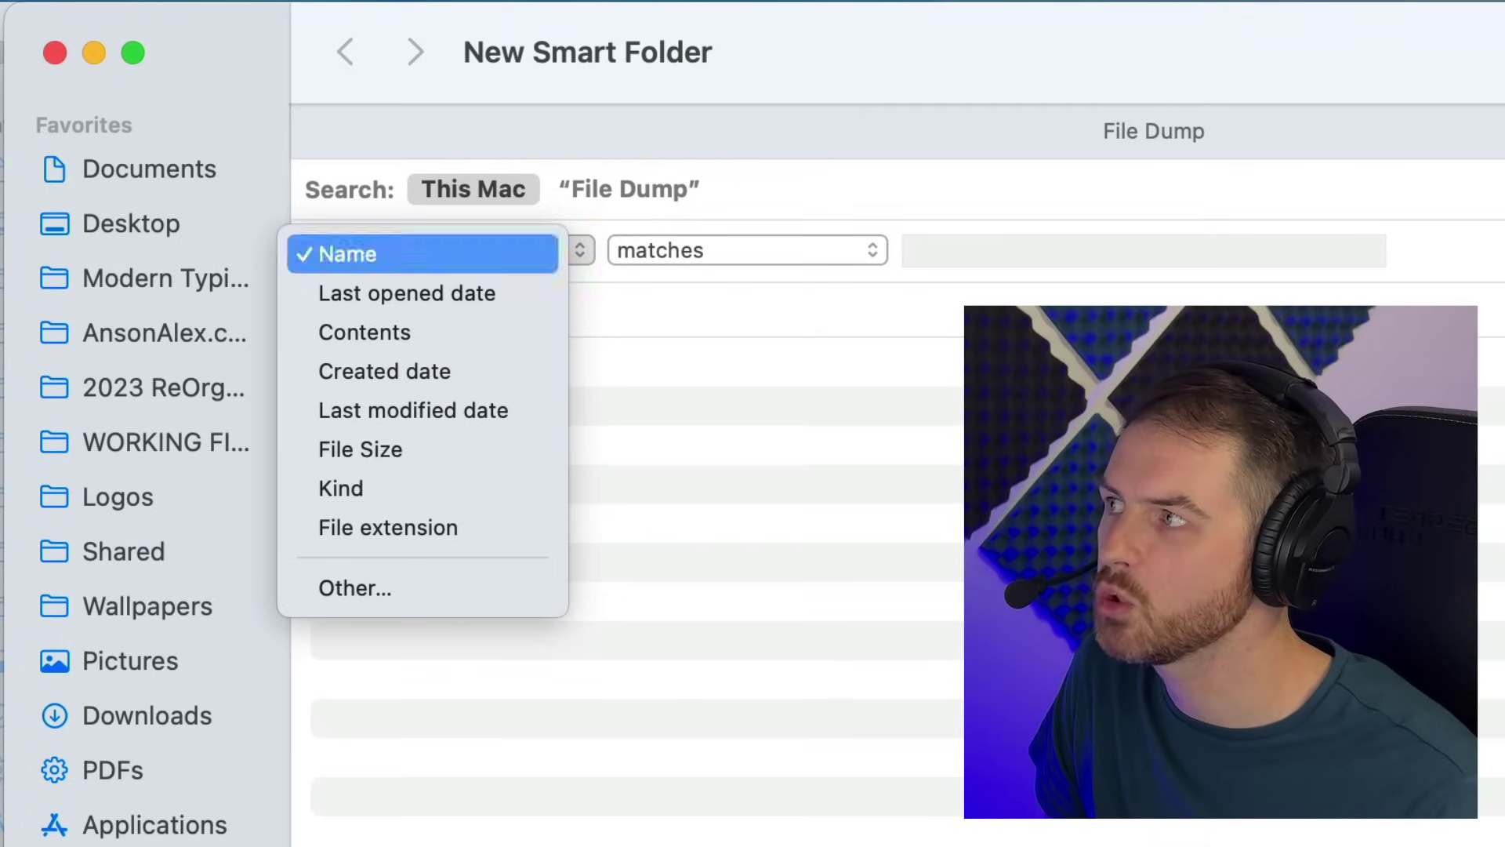
key(Return)
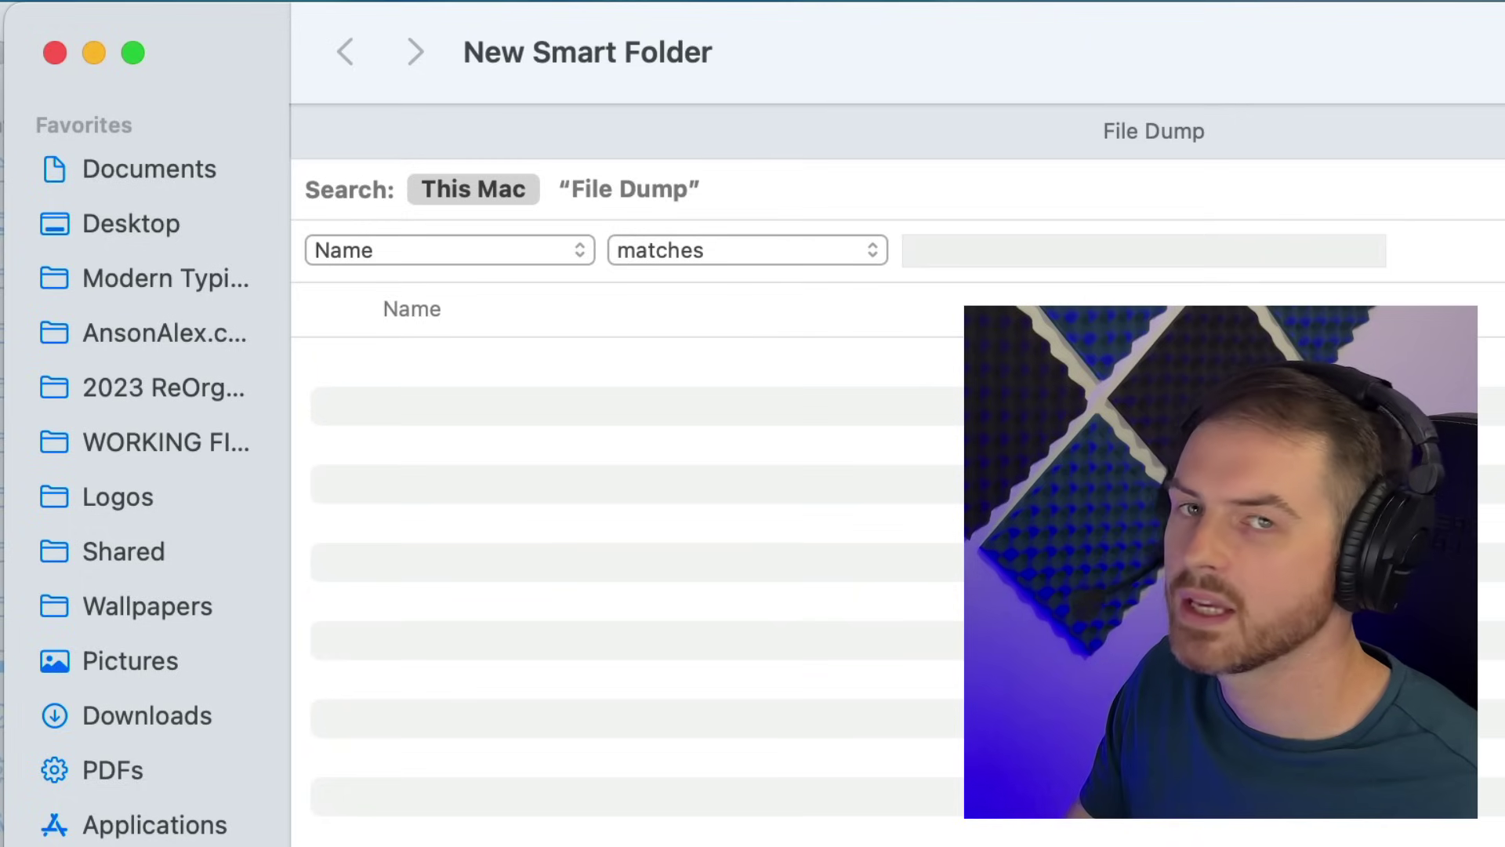
click(658, 192)
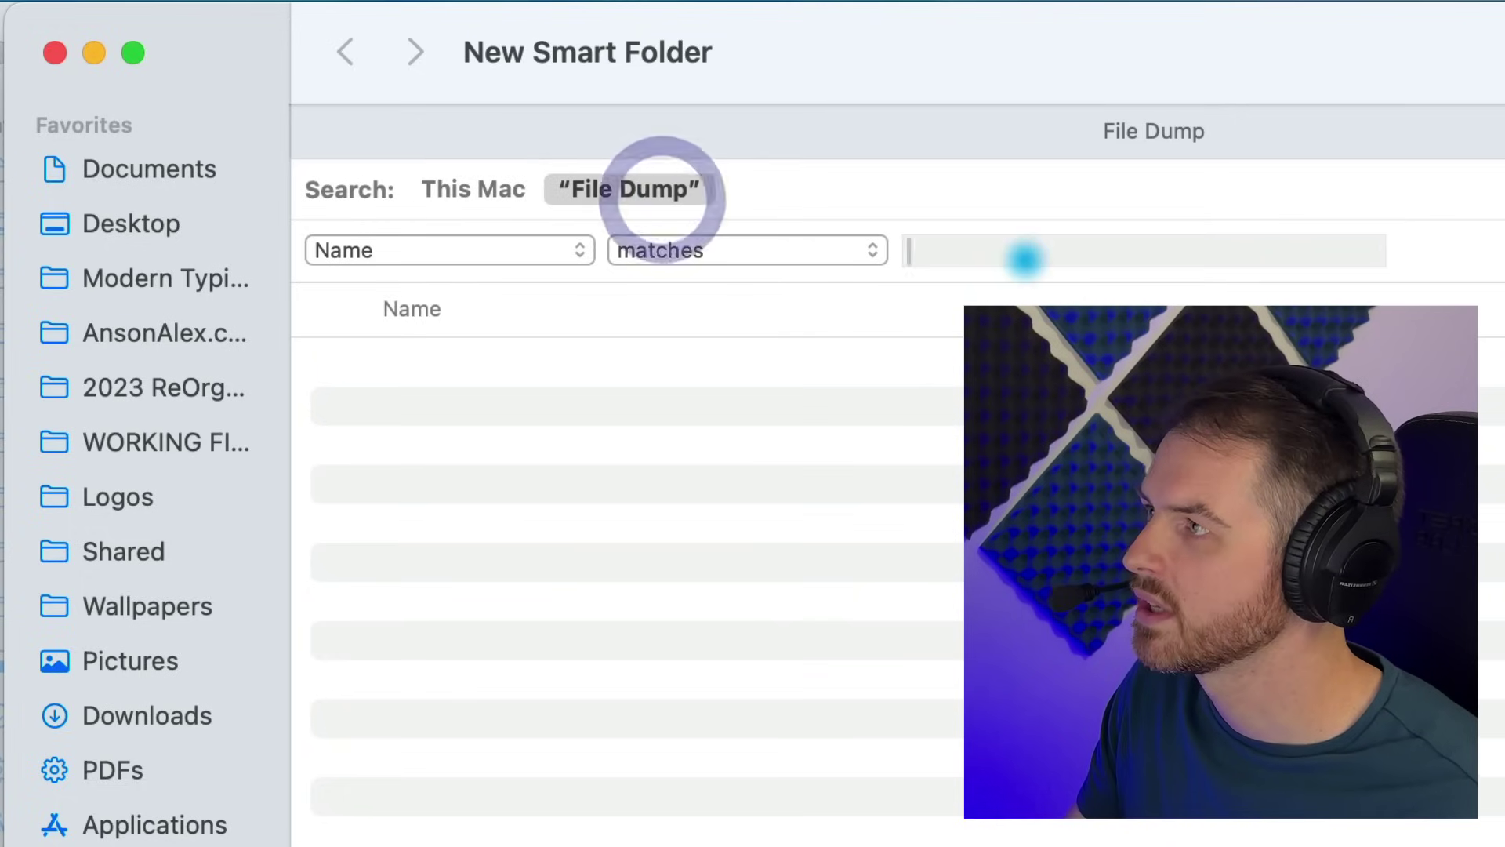
click(1025, 256)
text(YouTube)
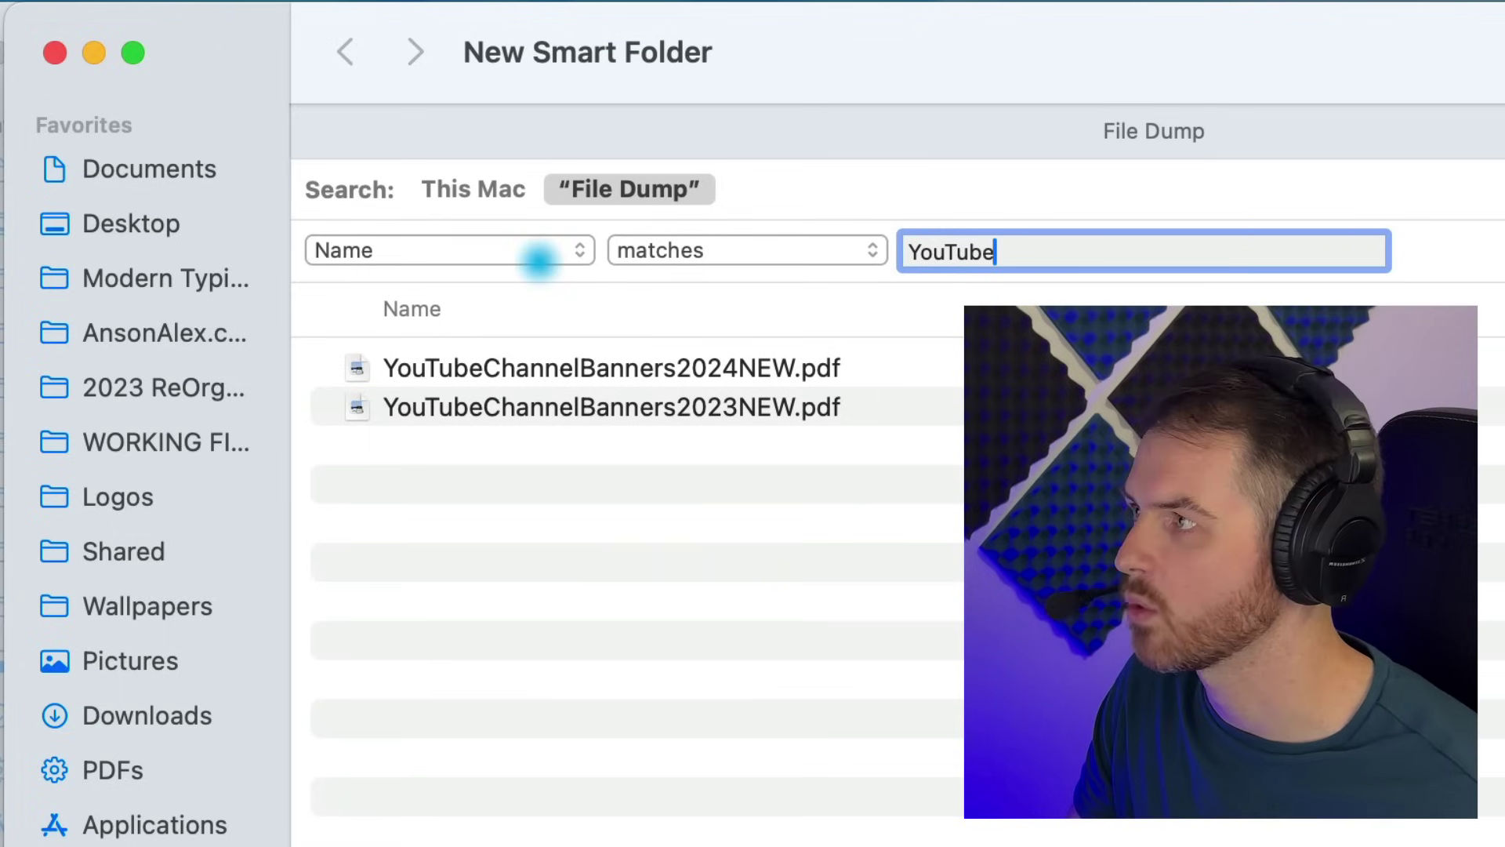
- Change the smart folder's search criterion to File Size is greater than 1 GB
click(537, 257)
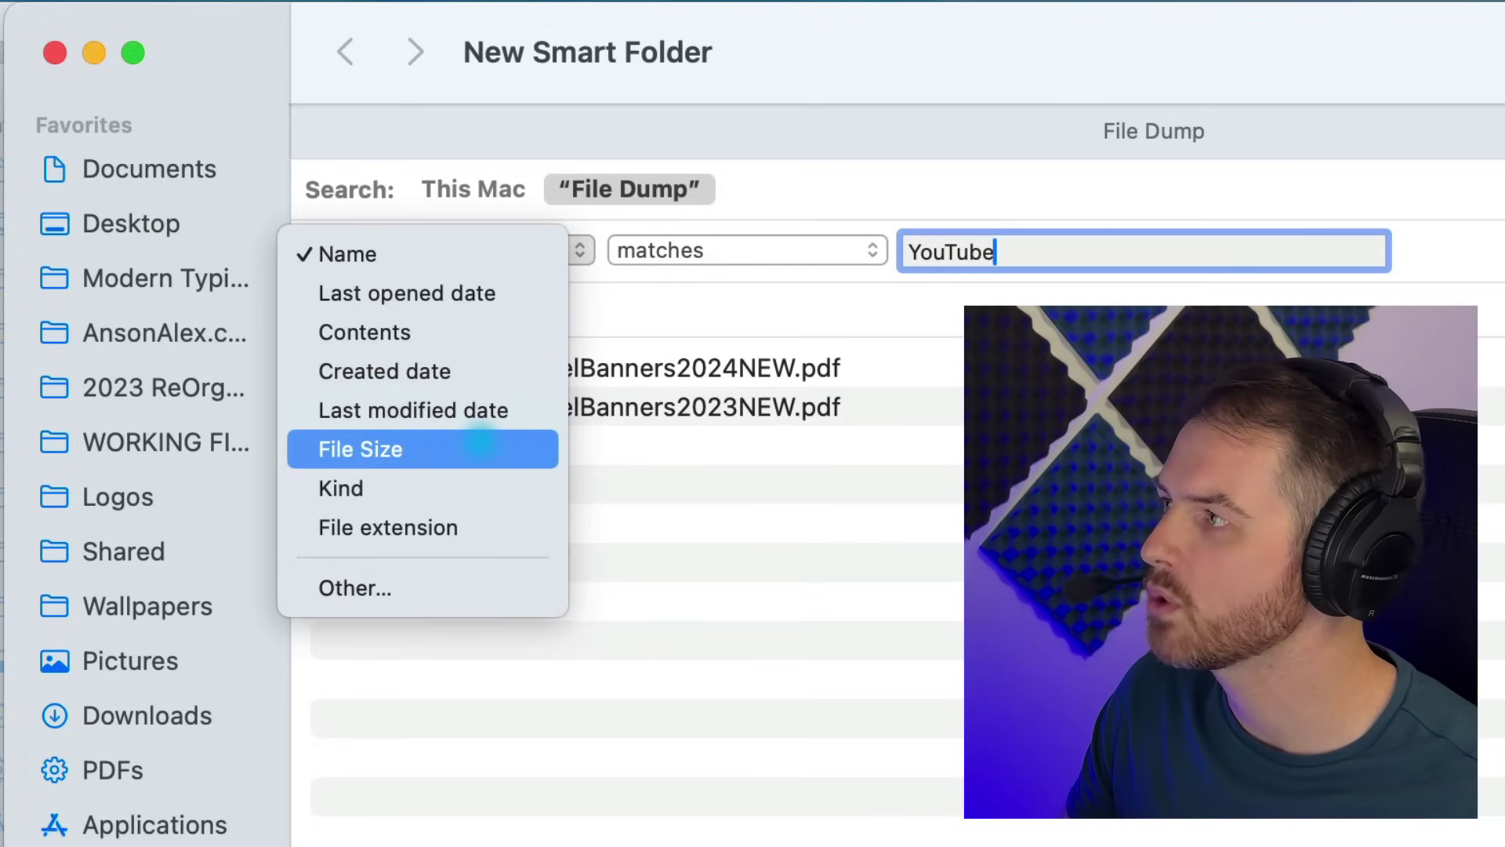
click(481, 443)
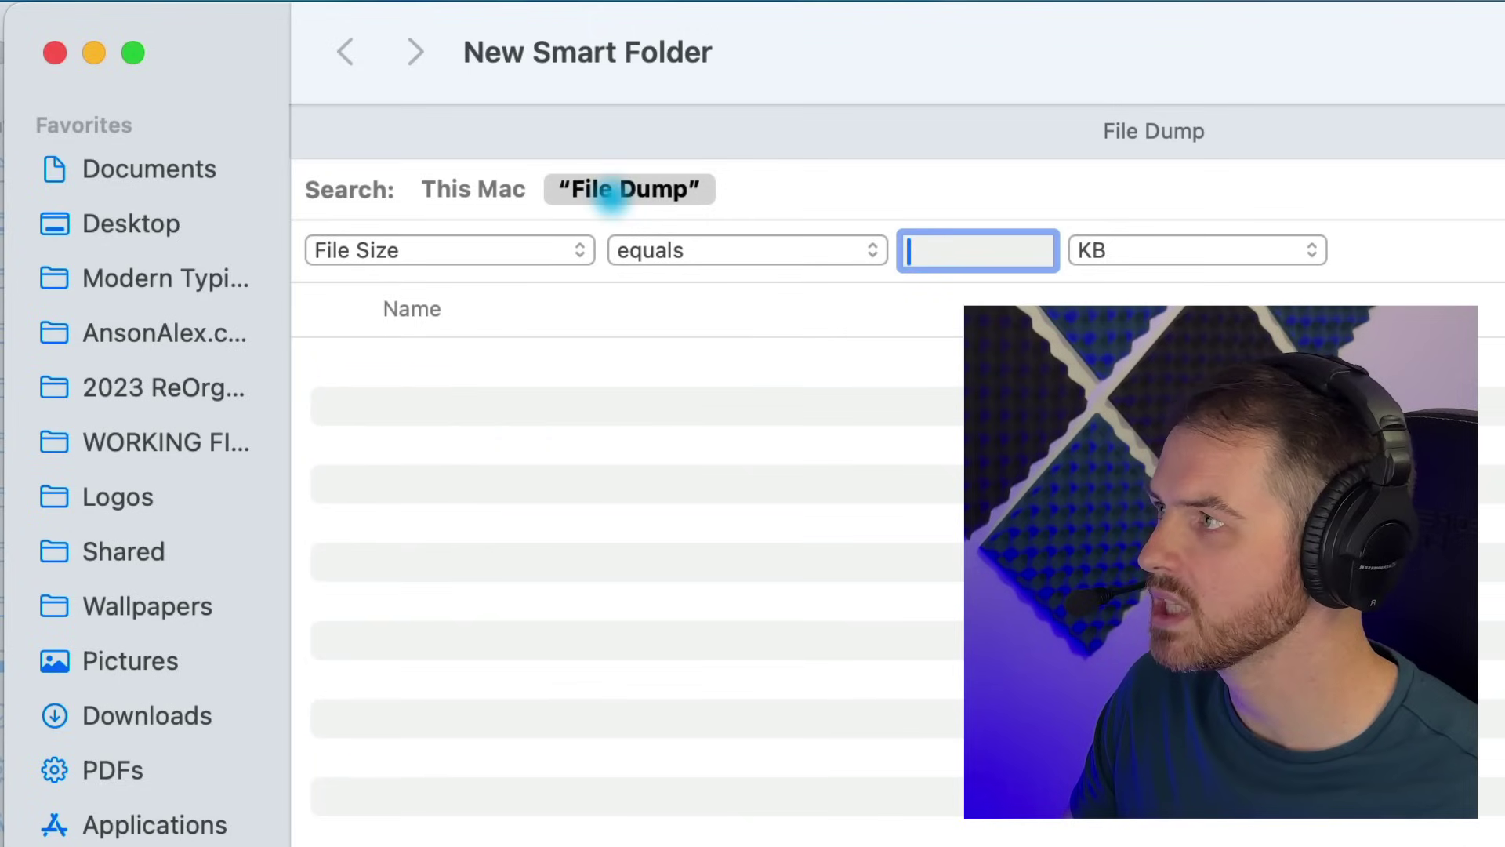
click(745, 249)
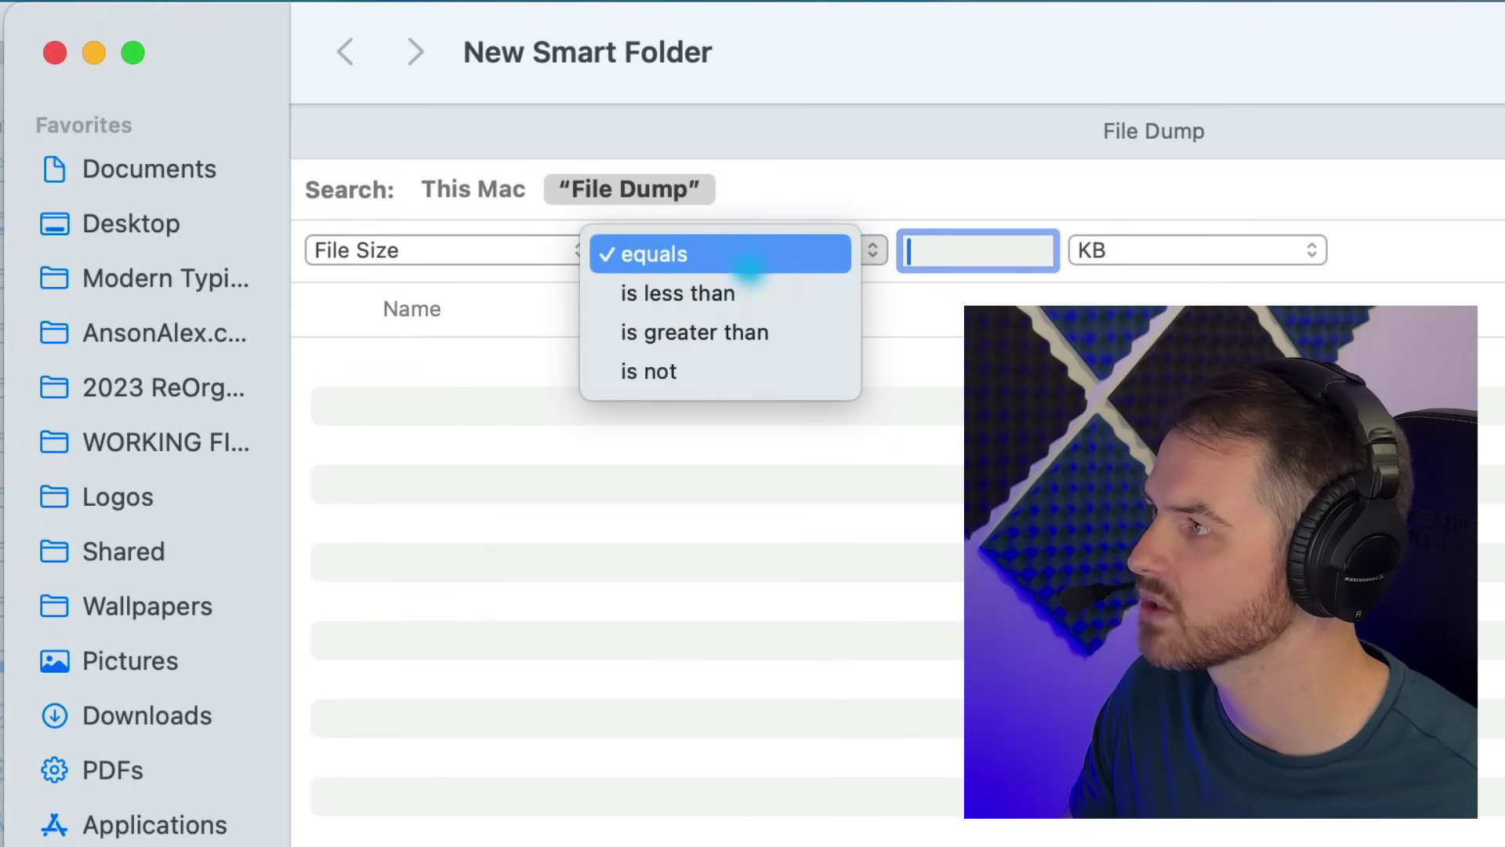
click(763, 332)
text(1)
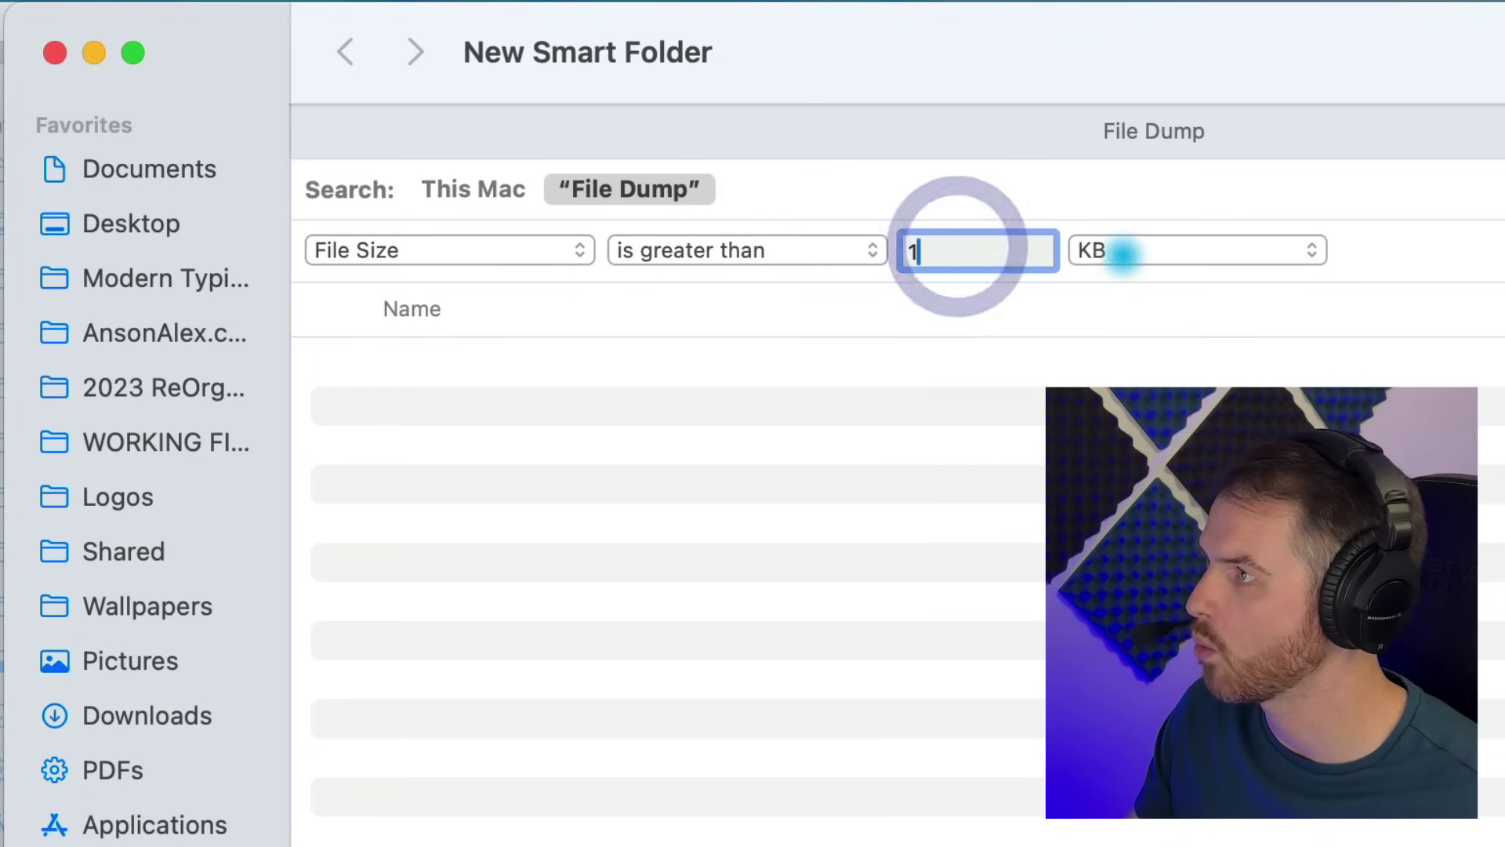
click(1142, 244)
click(1150, 317)
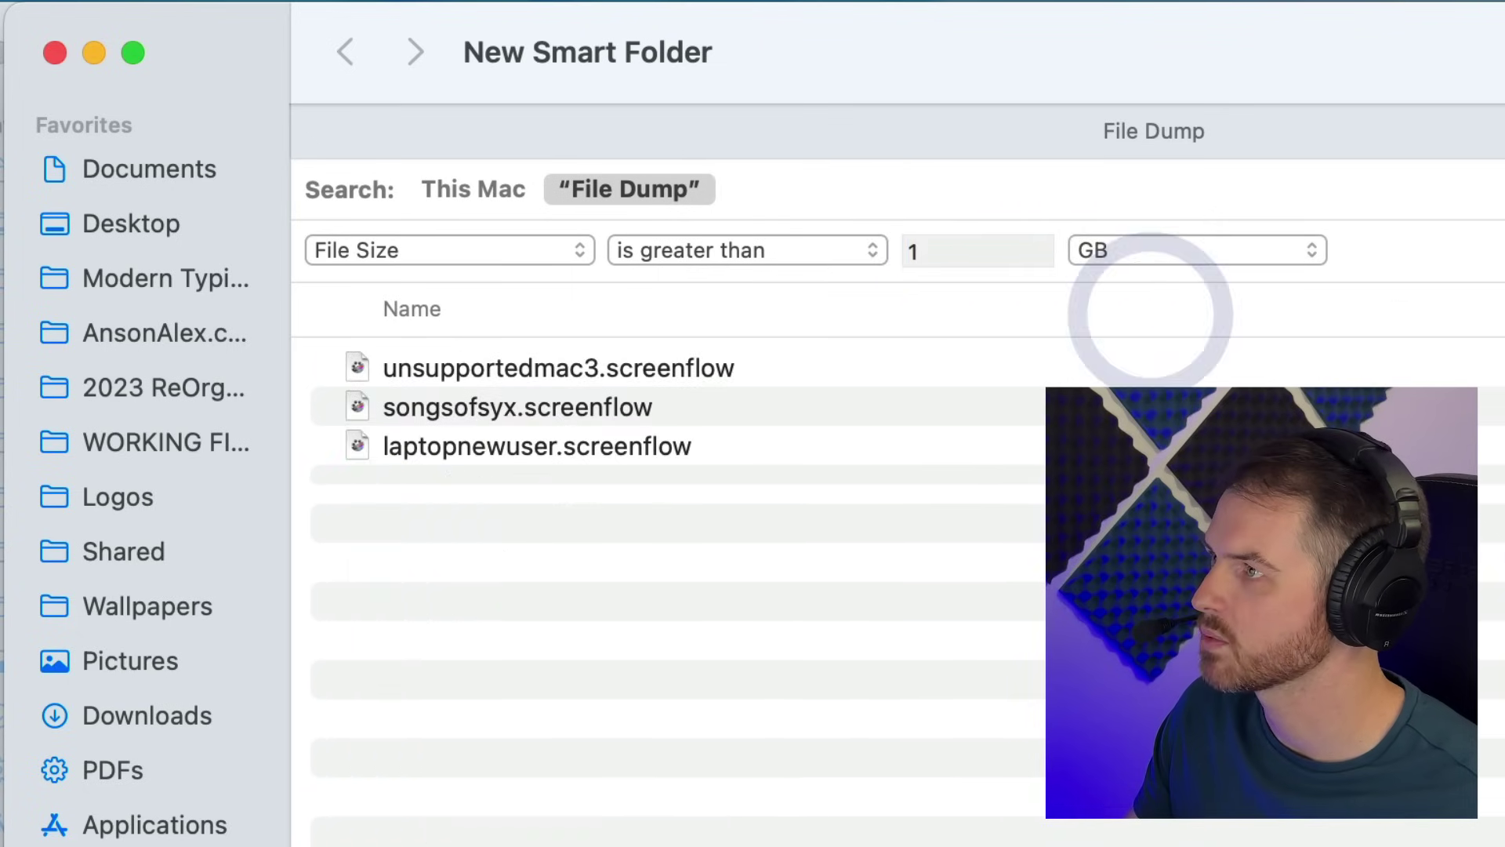
- Save the file size search as a smart folder named DumpLargeFiles in Saved Searches, with Add To Sidebar enabled
click(1499, 223)
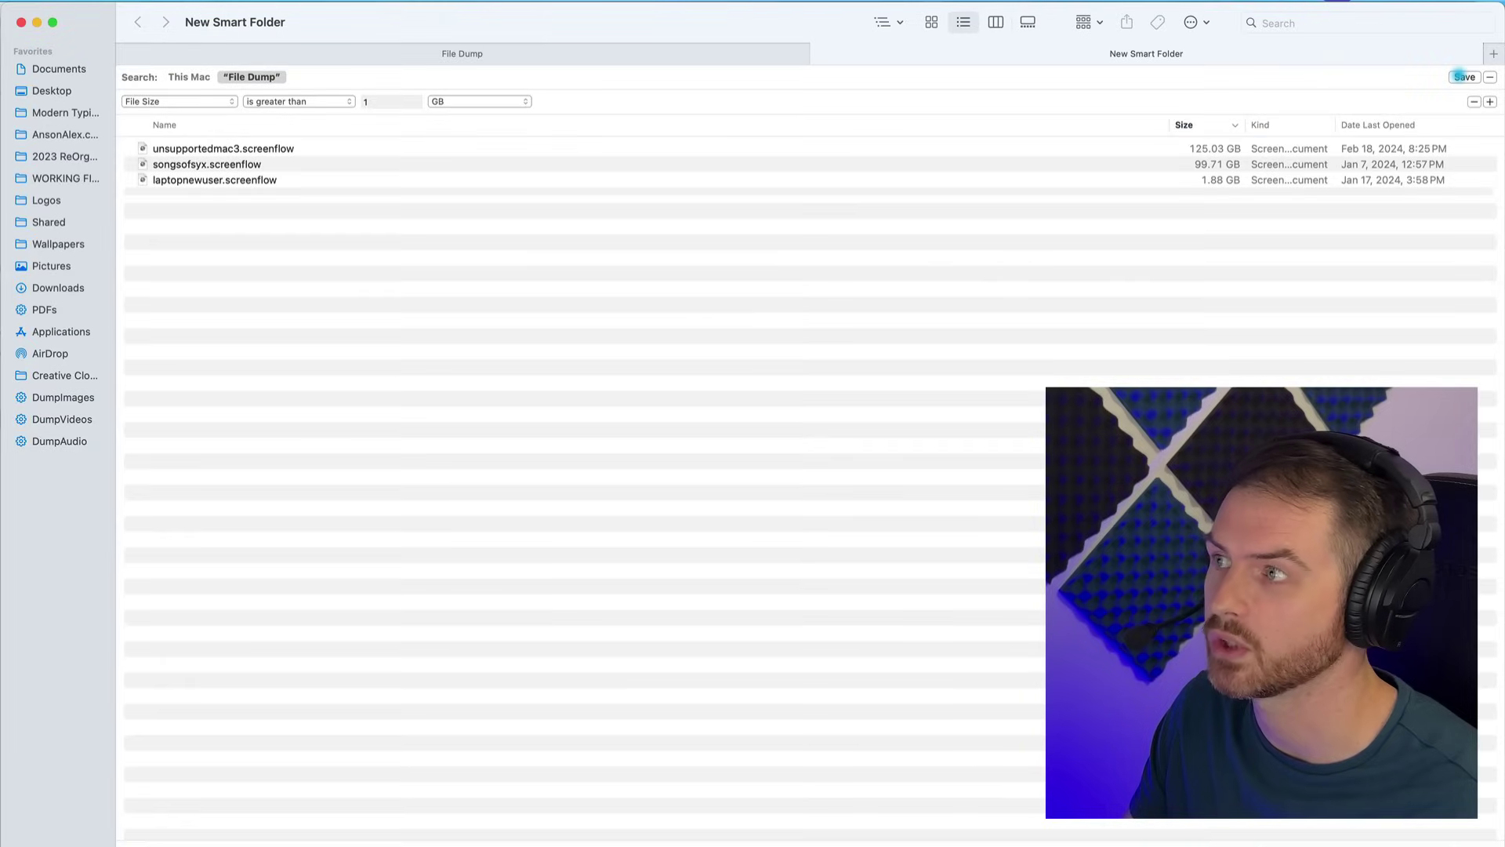
click(1463, 76)
text(DumpLarge)
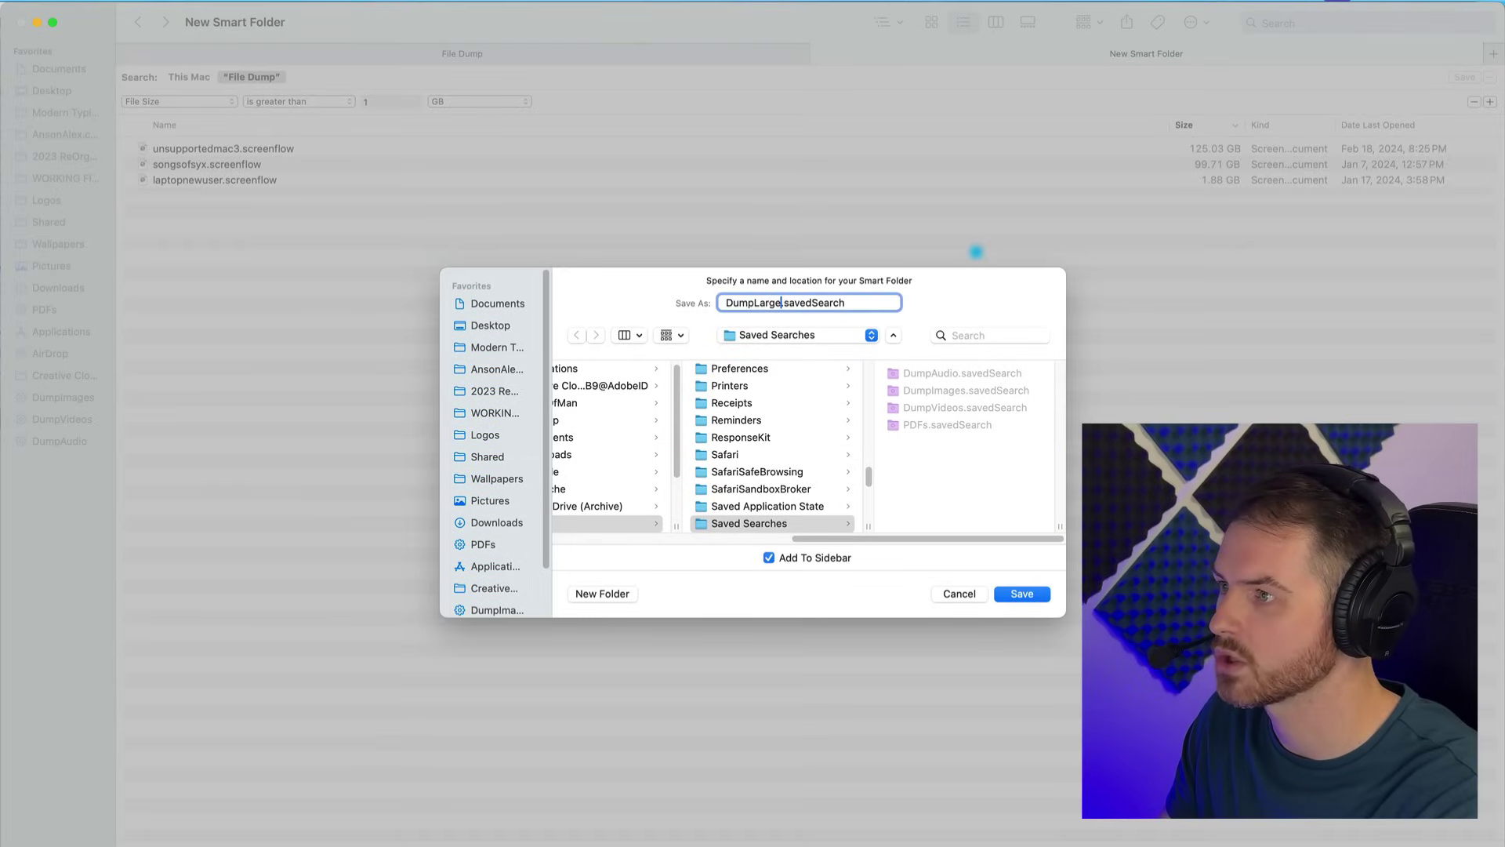
text(Files)
key(Return)
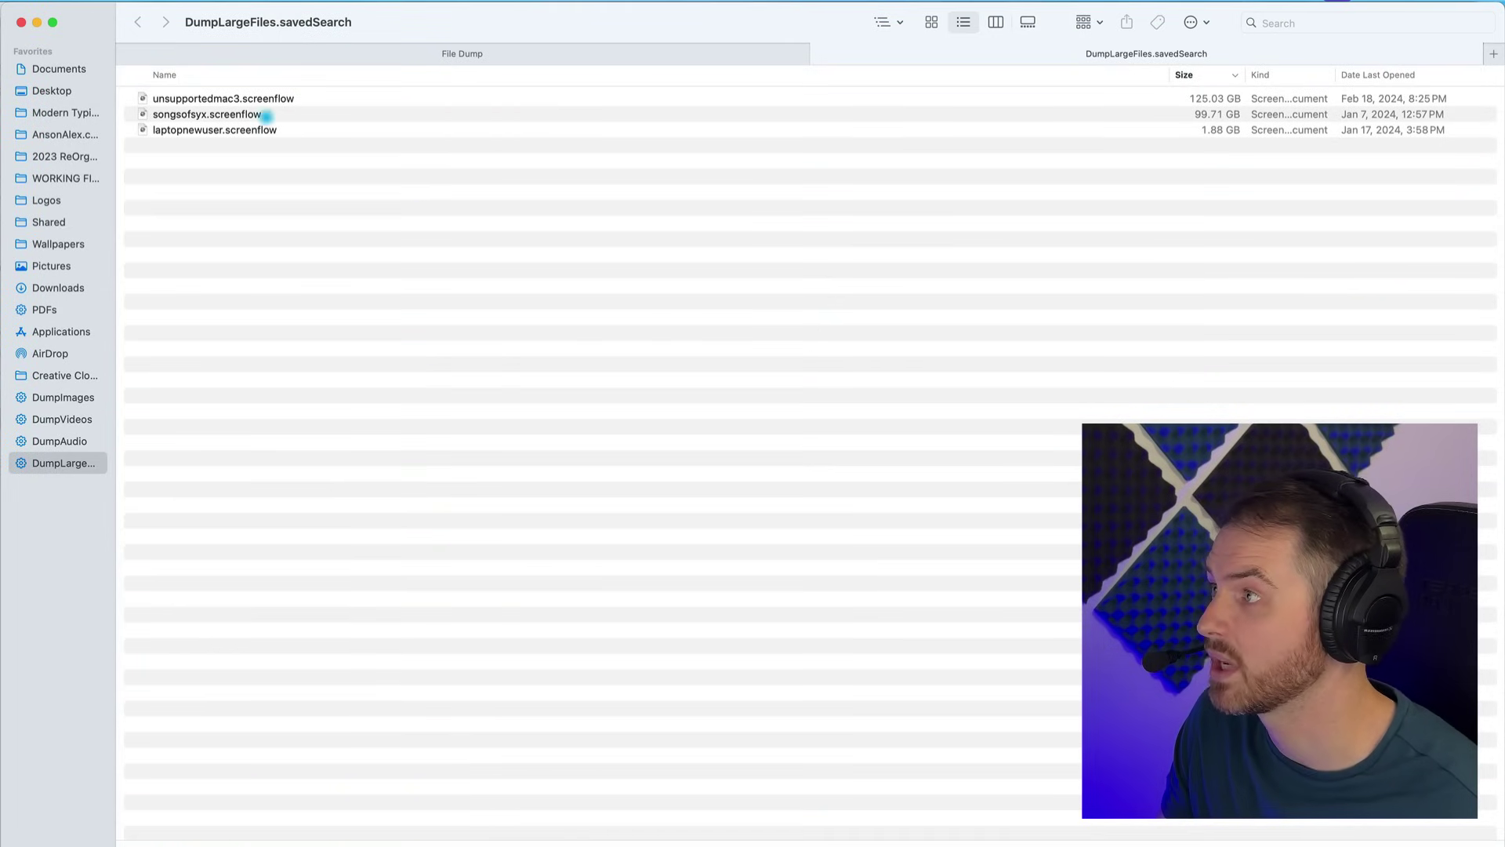
- Move unsupportedmac3.screenflow from DumpLargeFiles to the Trash and empty the Trash
click(257, 97)
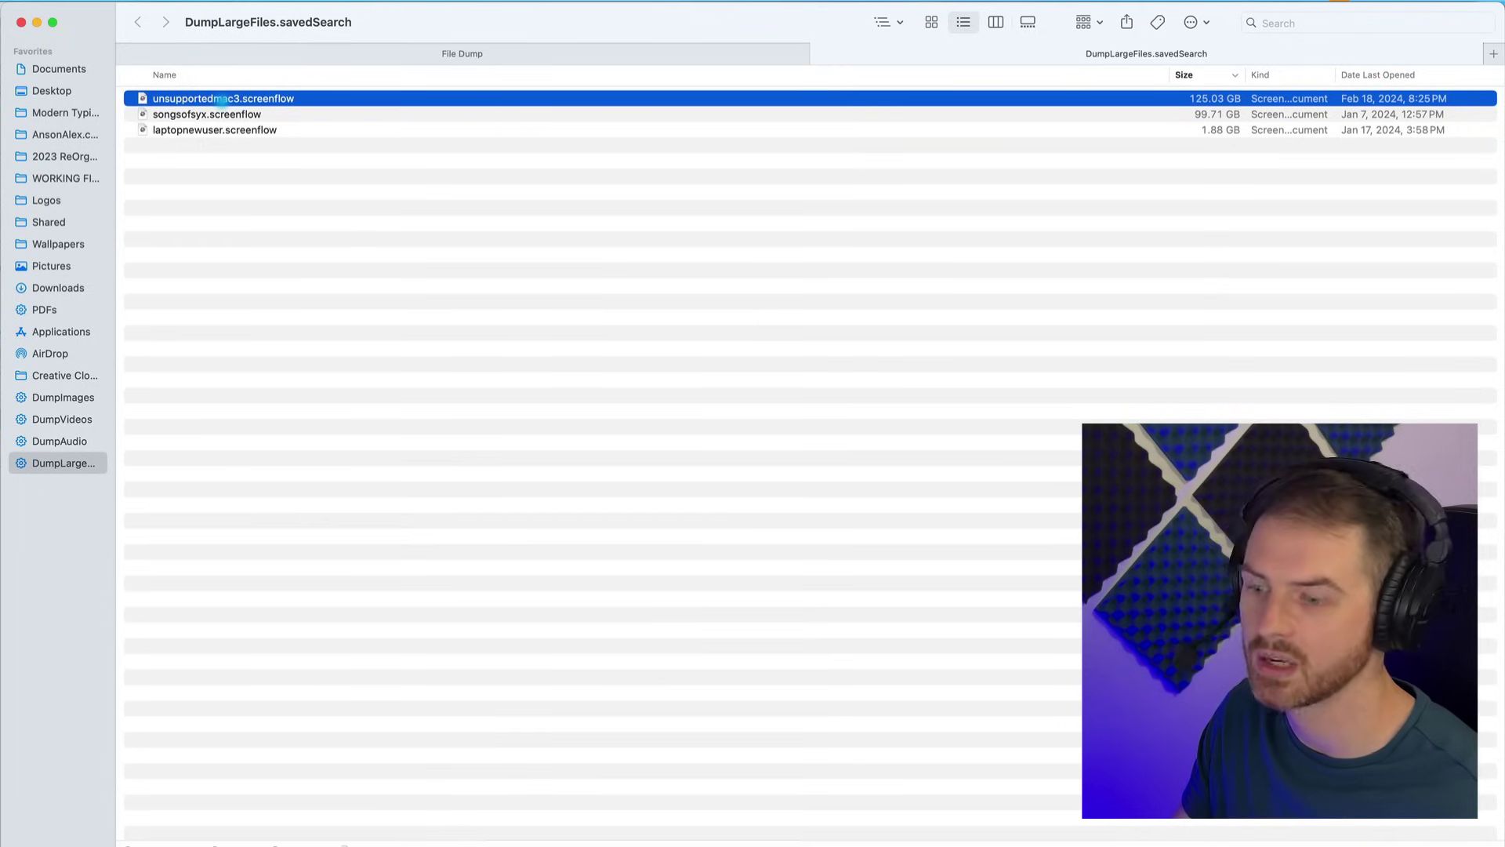
key(super+BackSpace)
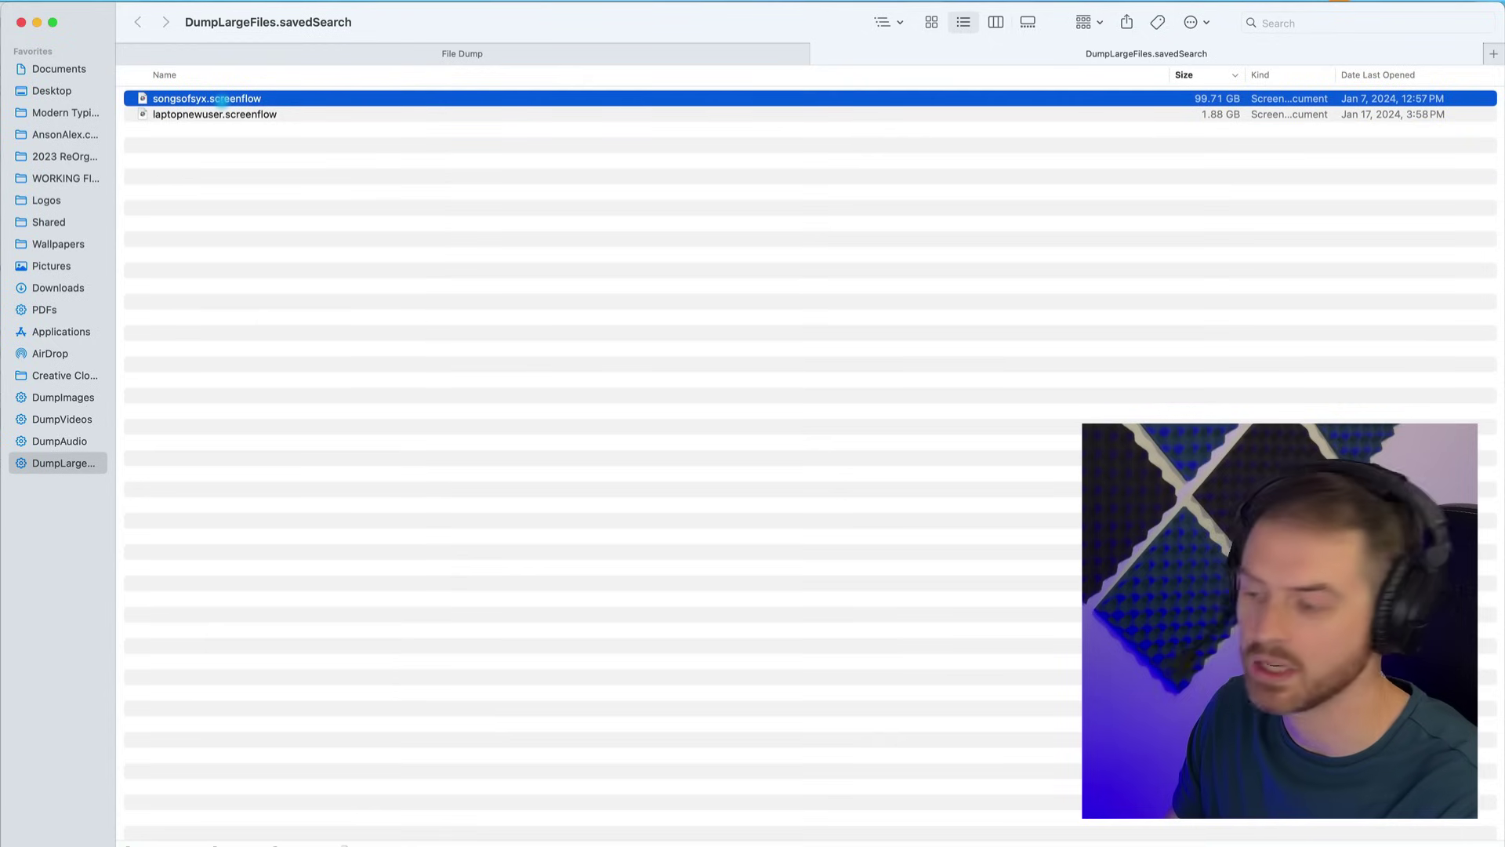
key(super+shift+BackSpace)
key(Return)
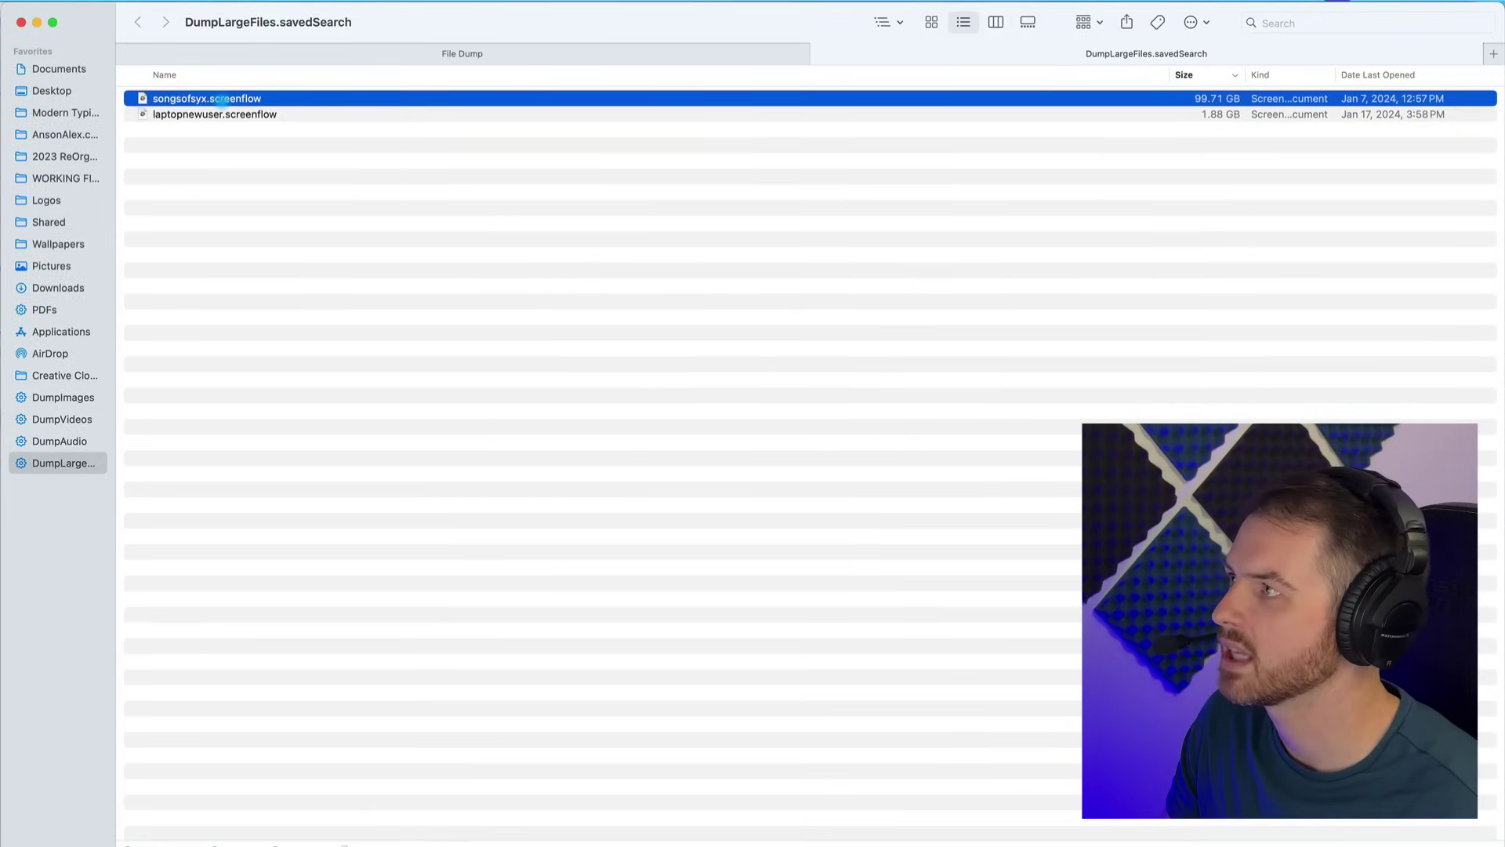
- Return to the File Dump folder and move the audacity disk image, OpenCore-Patcher.app and q2_max_ansi_encoder_v1.0.json to the Trash
key(ctrl+shift+Tab)
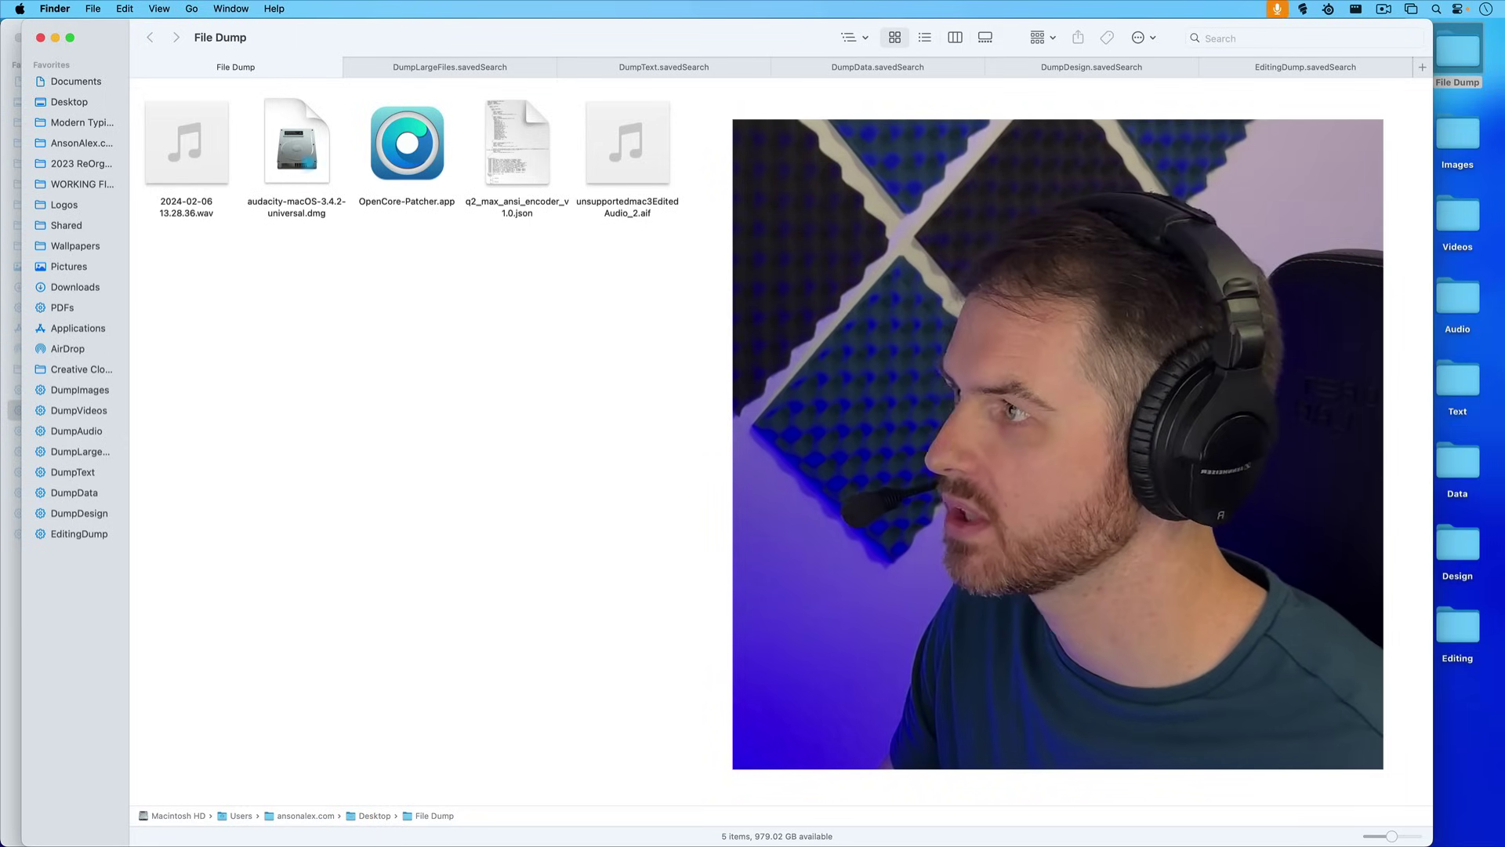
click(296, 143)
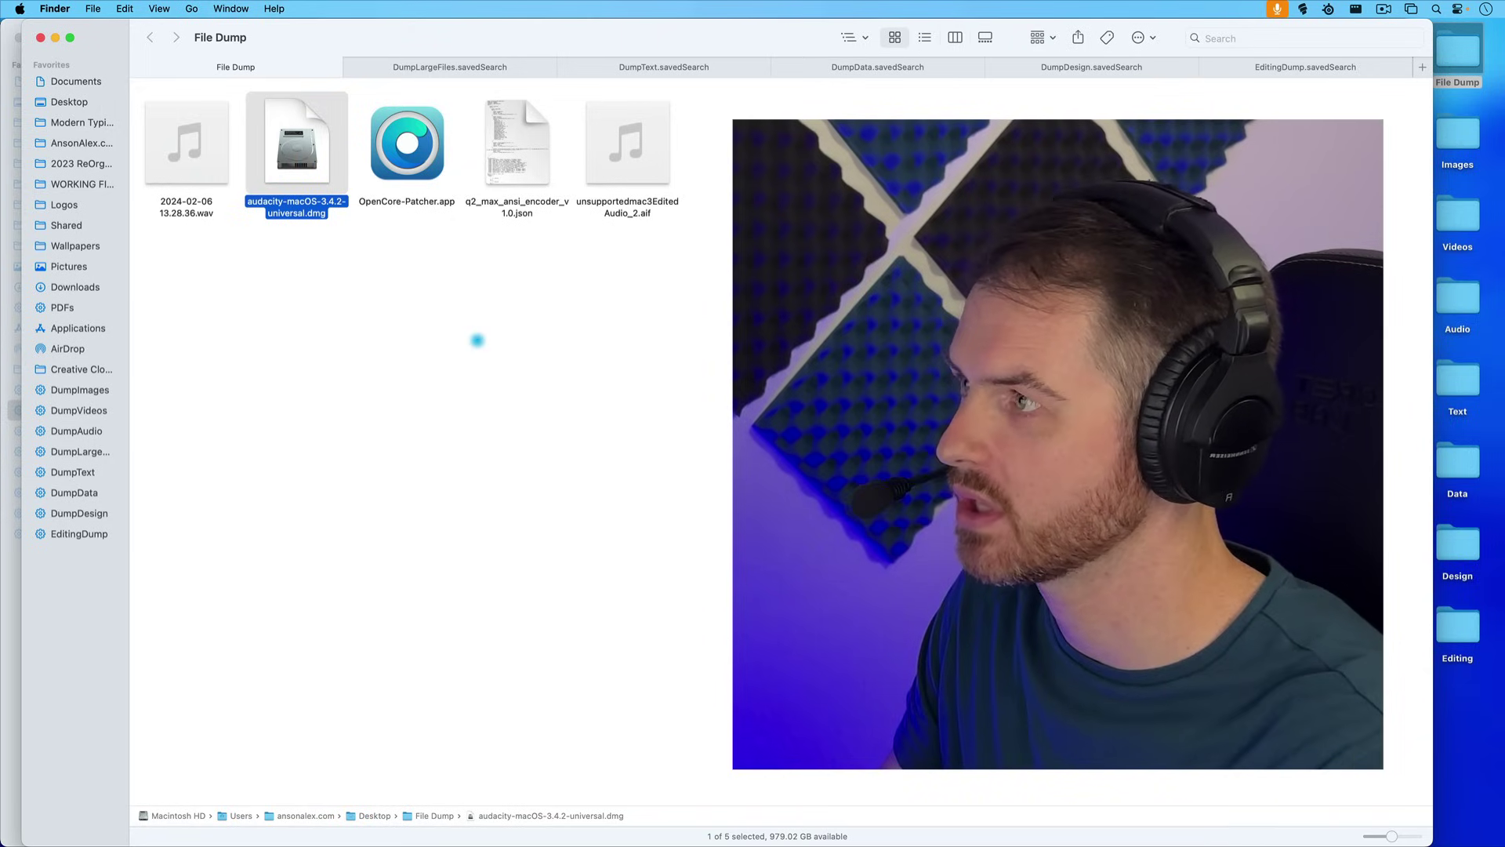
key(super+BackSpace)
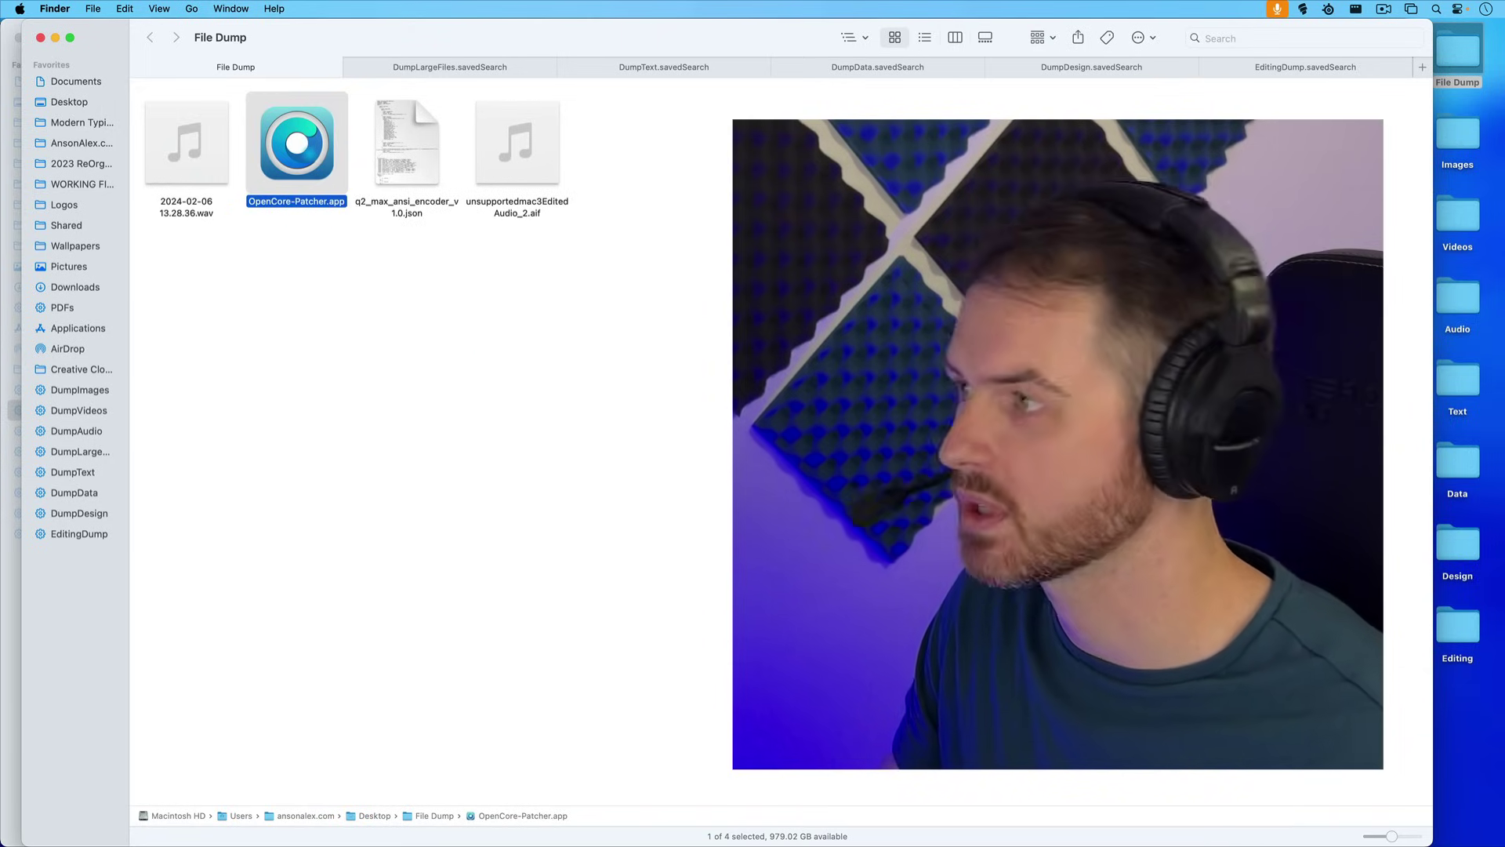
key(super+BackSpace)
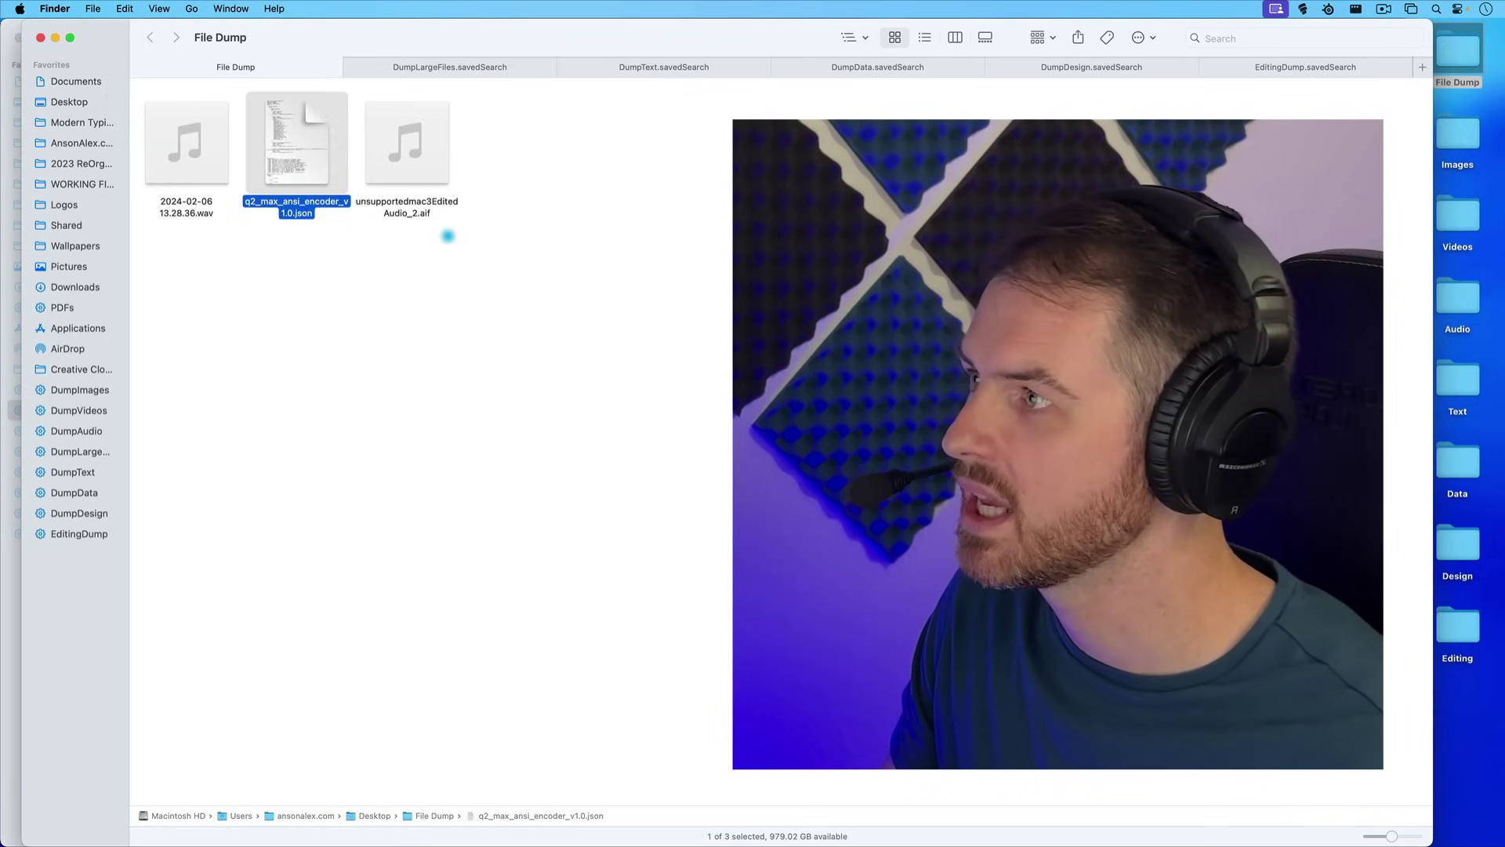
click(298, 162)
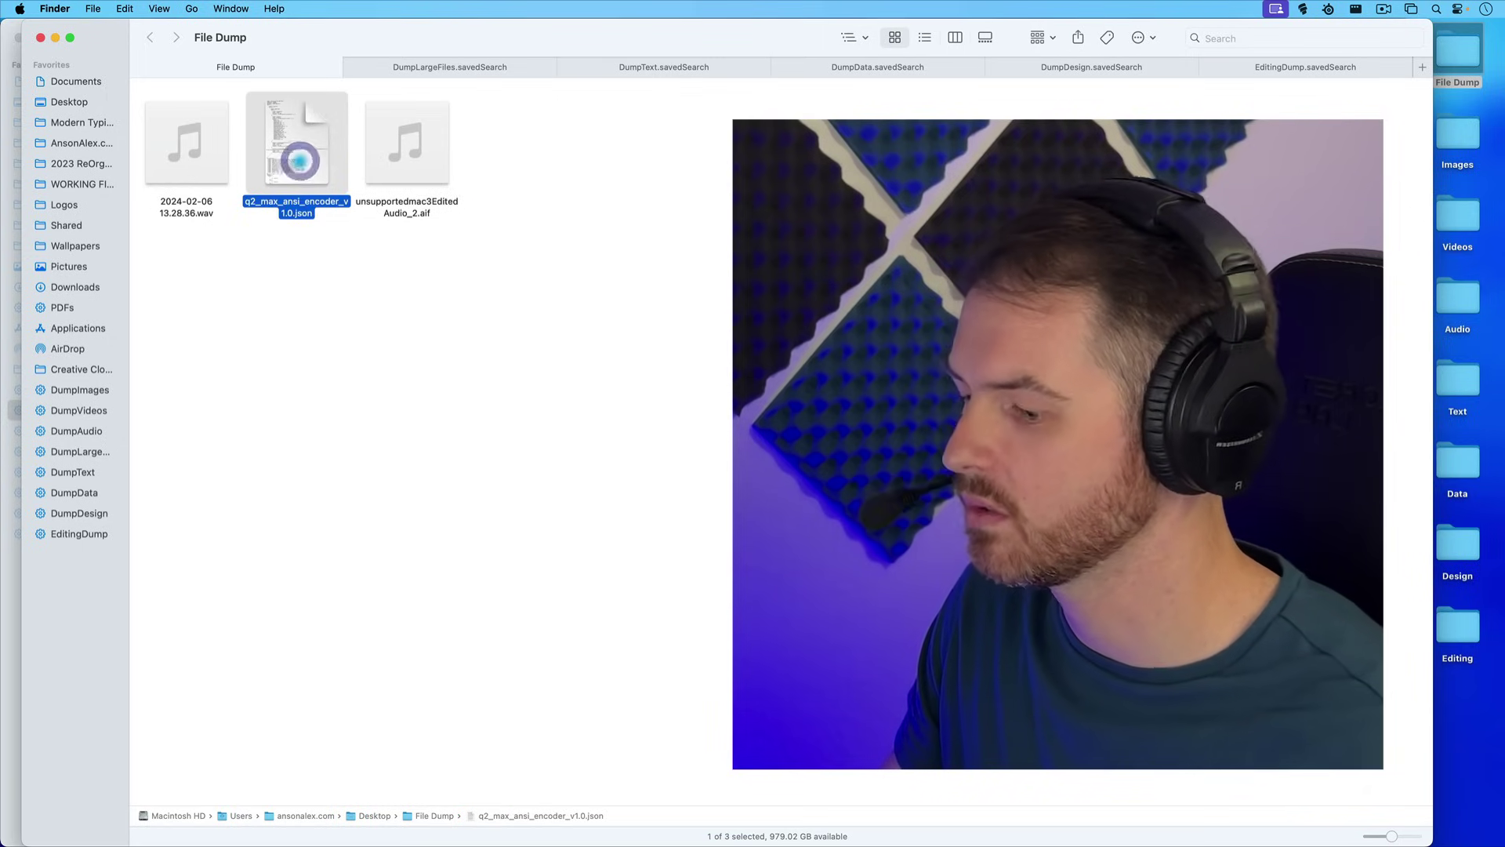
key(super+BackSpace)
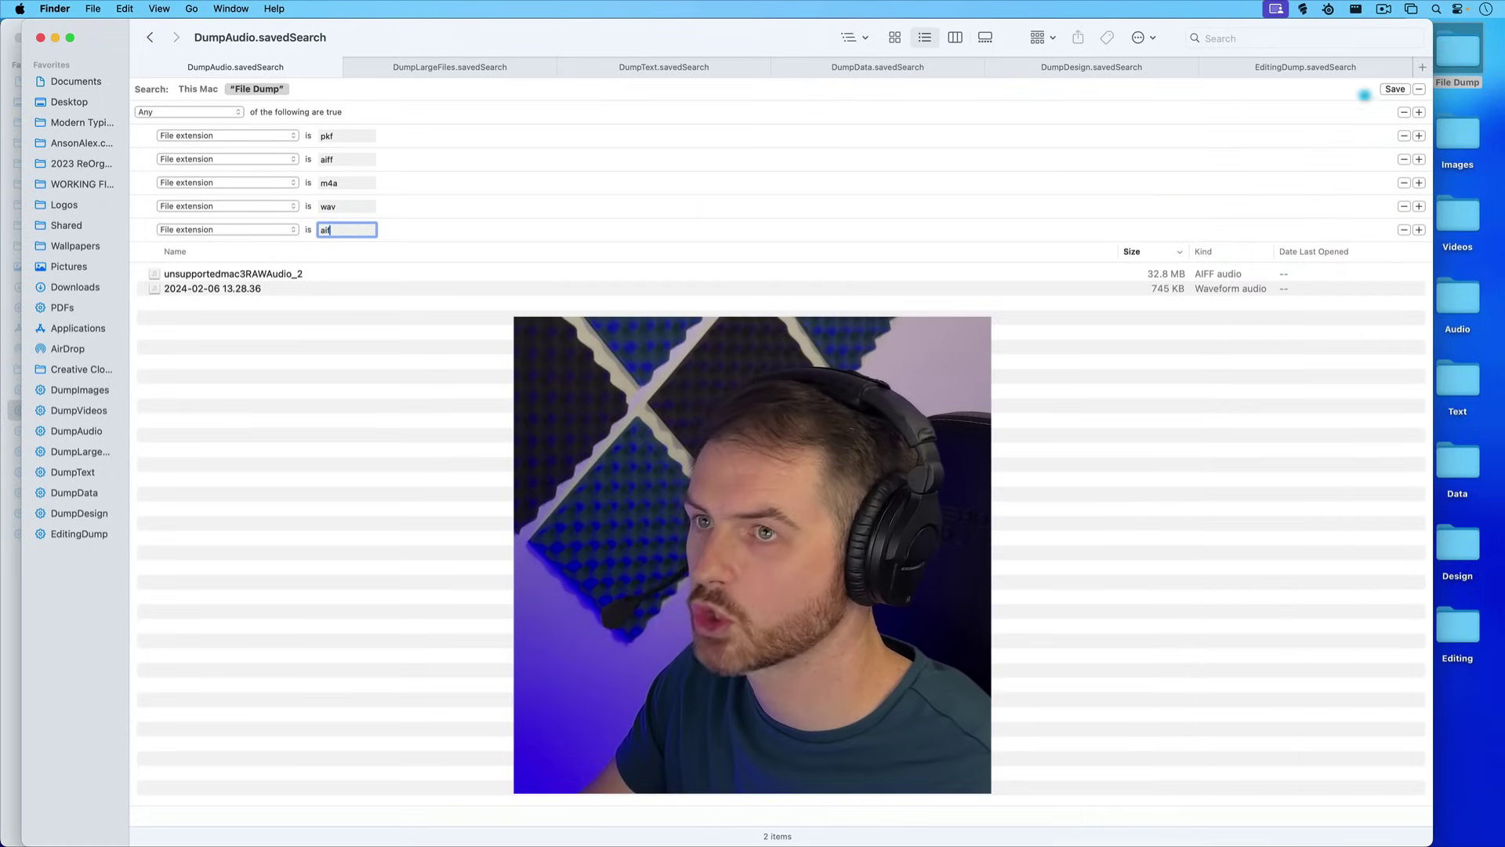
- Save the updated DumpAudio criteria and move all its files into the desktop Audio folder
click(1394, 89)
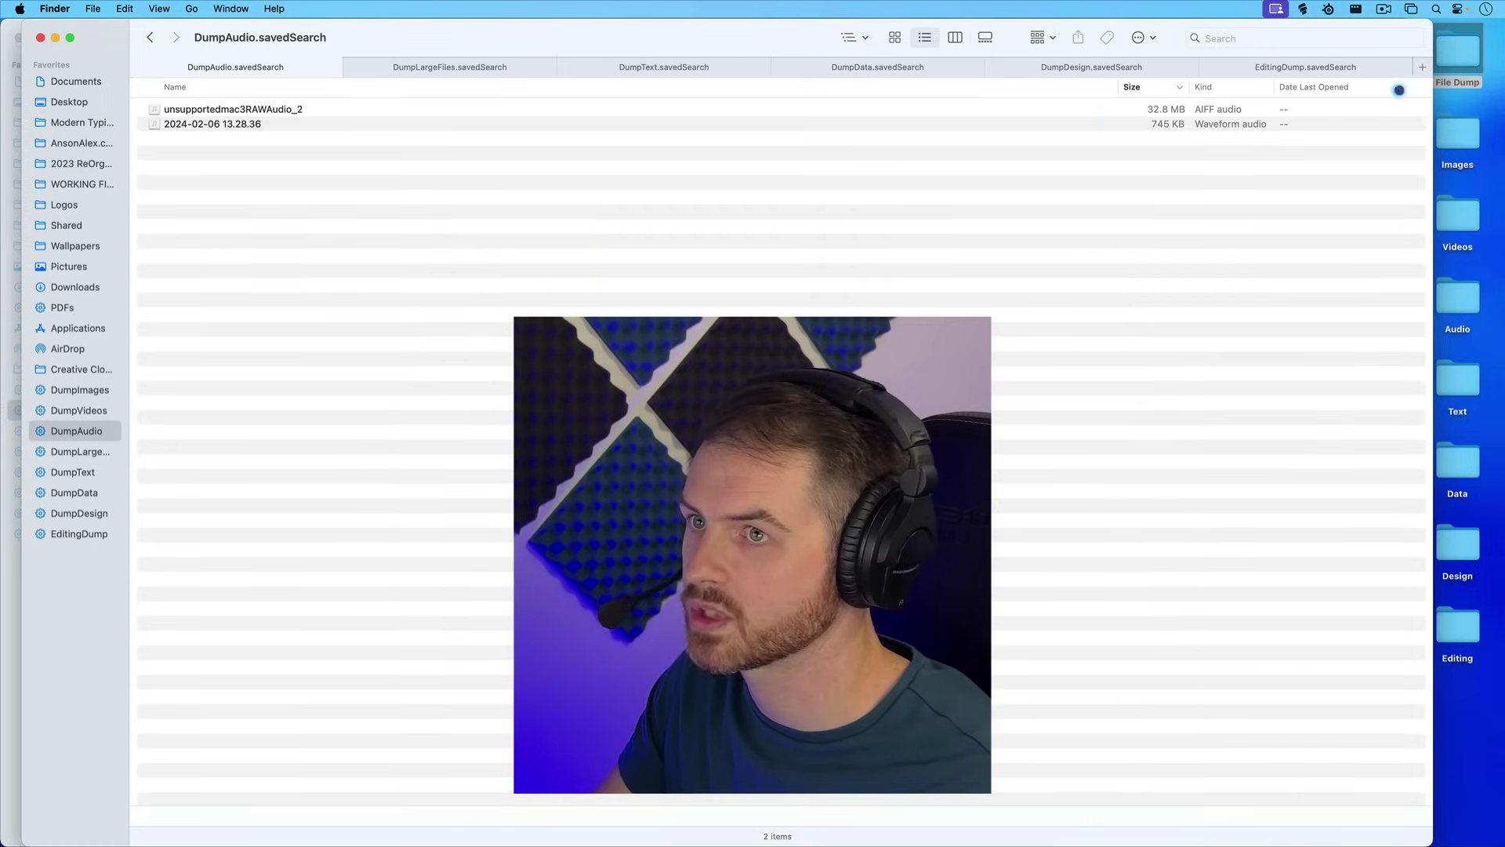
click(270, 124)
key(super+a)
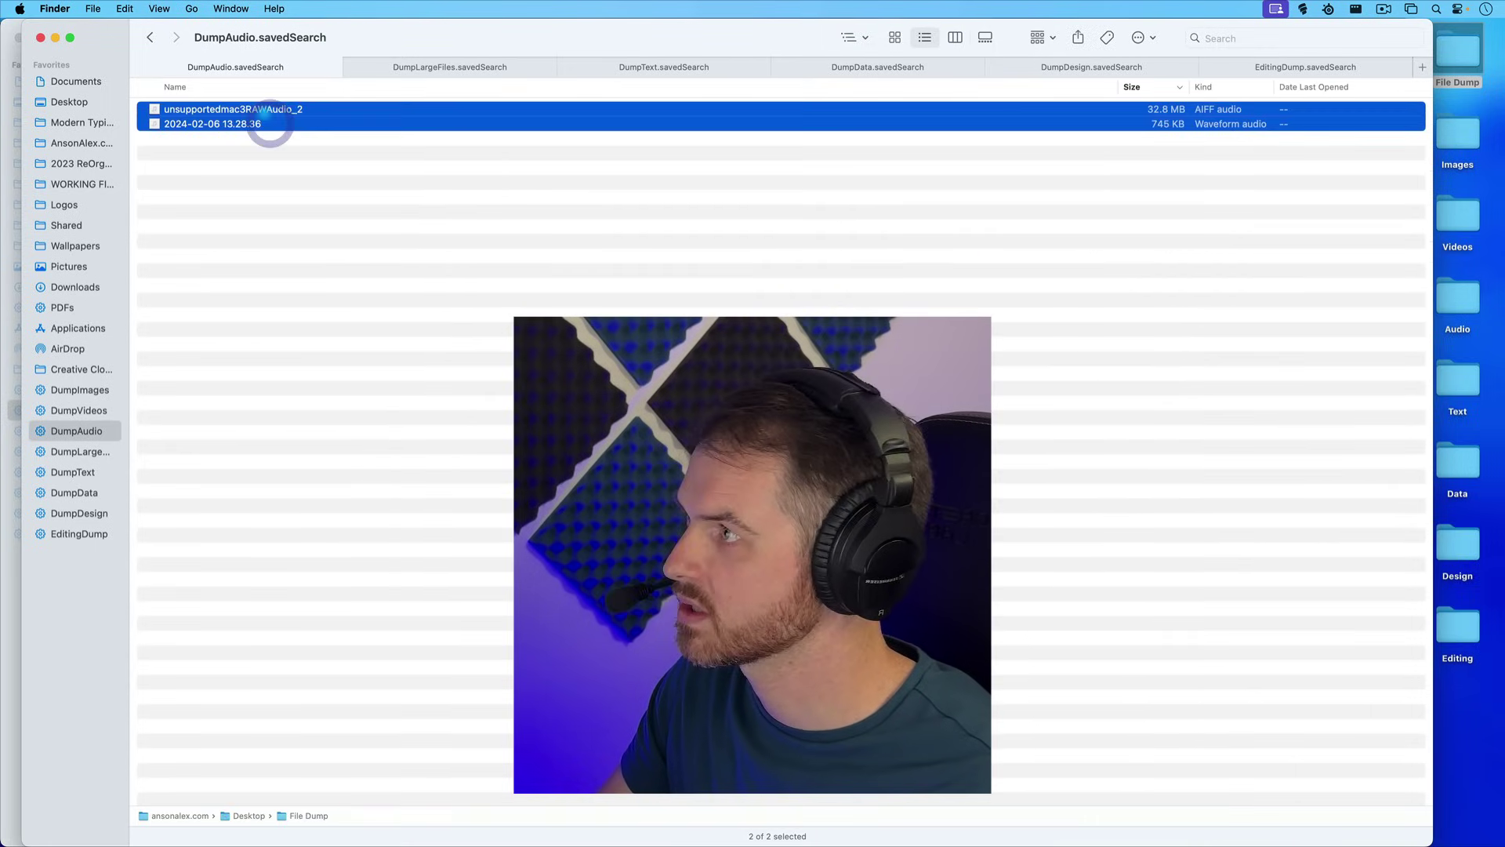
drag(269, 124, 1452, 310)
- Open the File Dump folder to check its contents and close all open Finder windows
double_click(1457, 51)
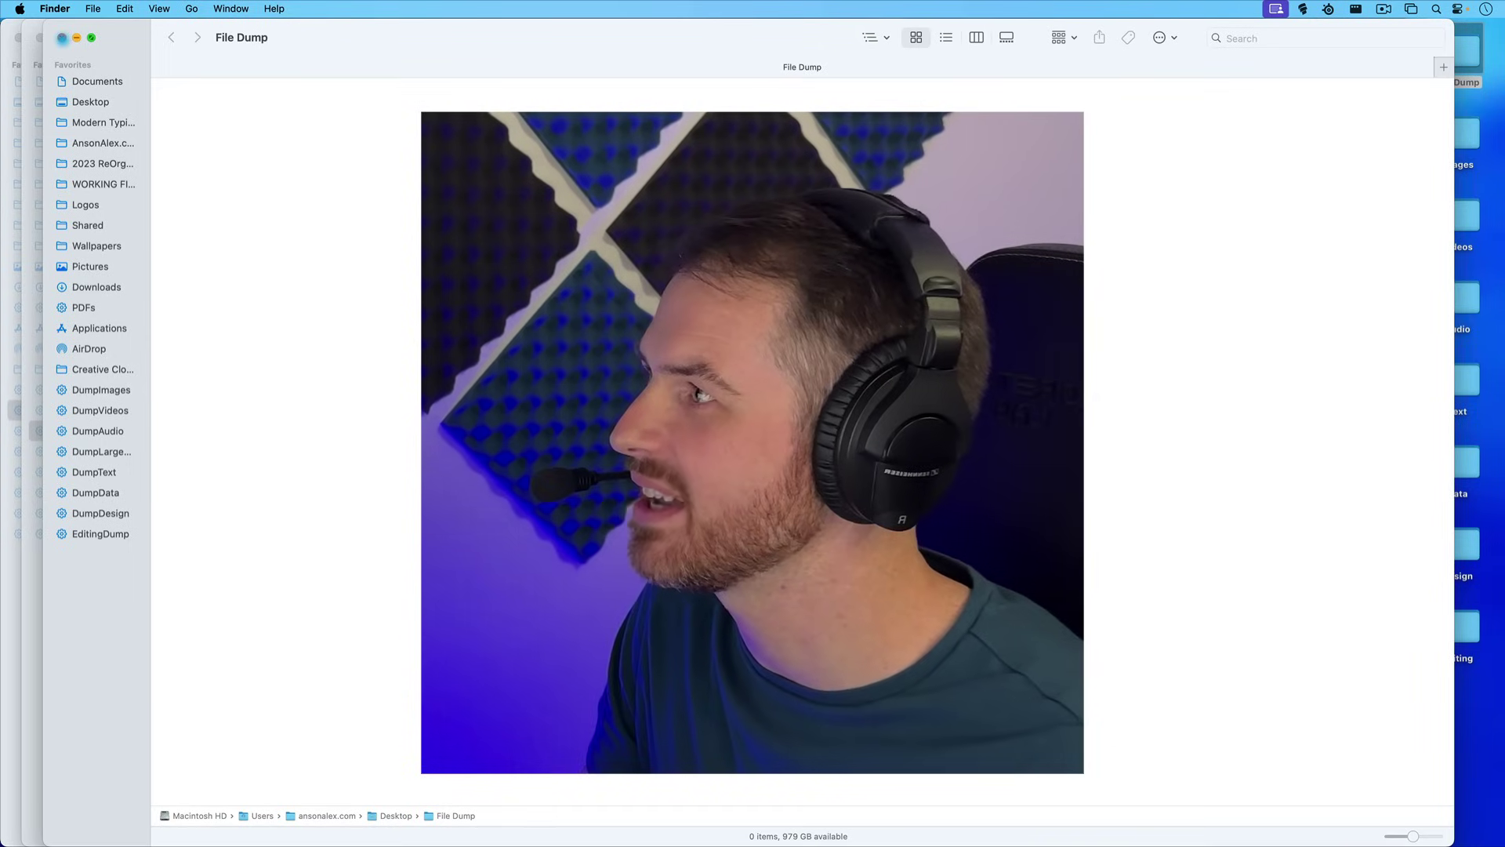
click(62, 37)
click(19, 38)
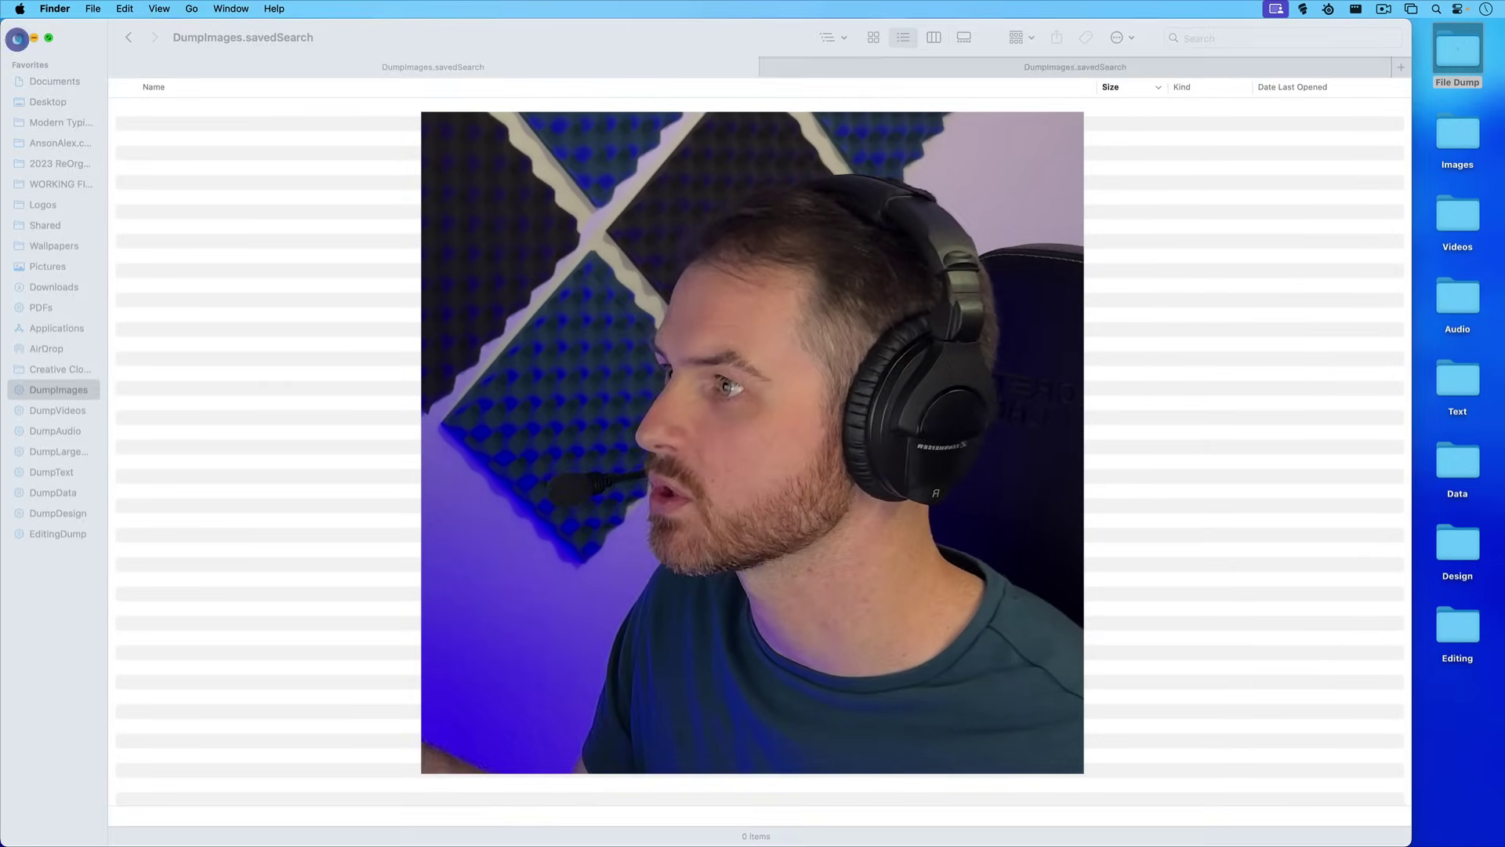
click(18, 37)
click(1333, 177)
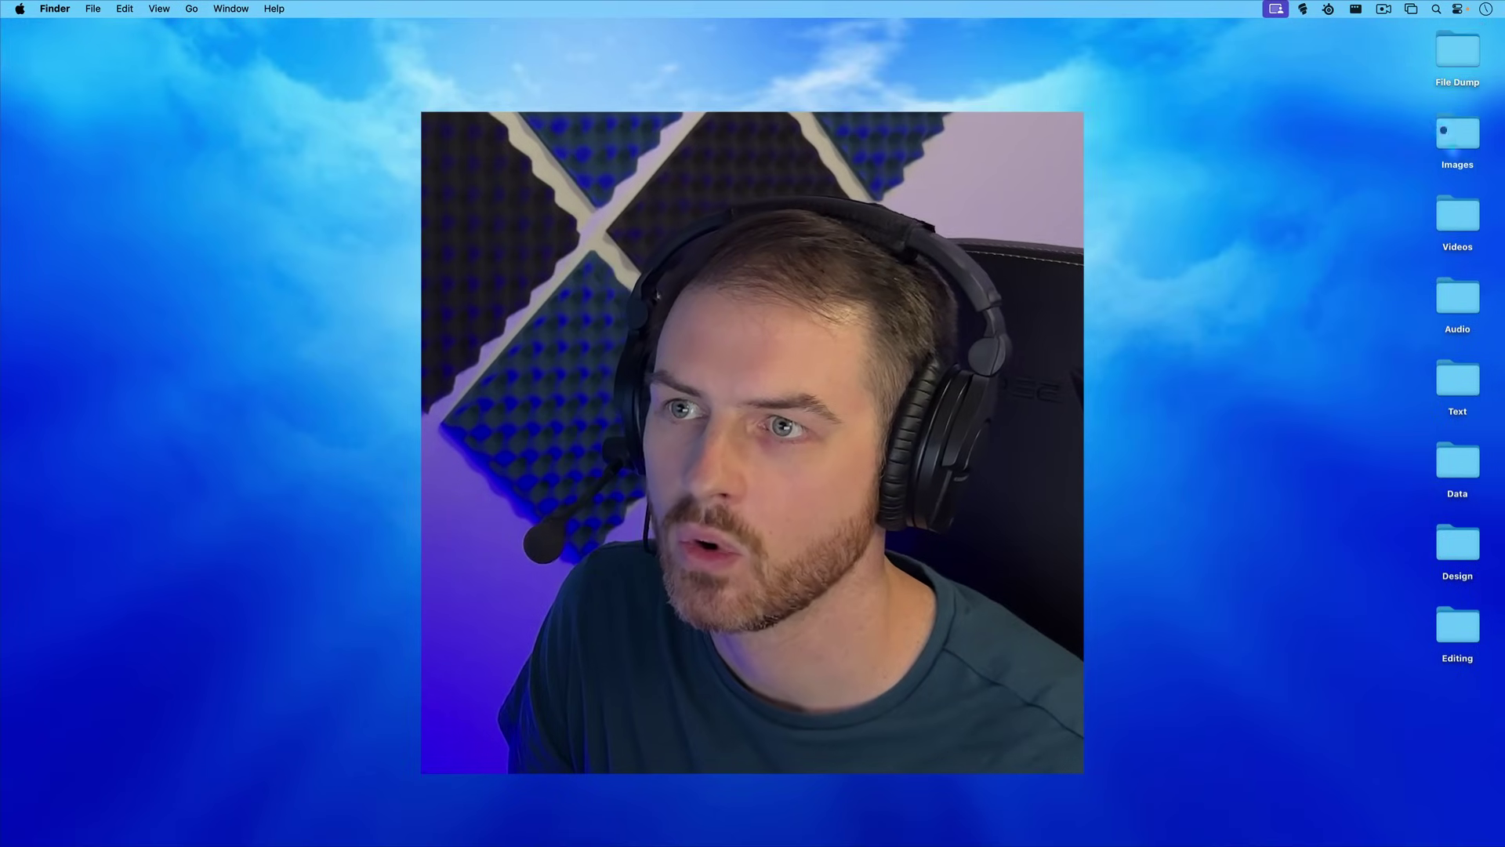
click(1460, 377)
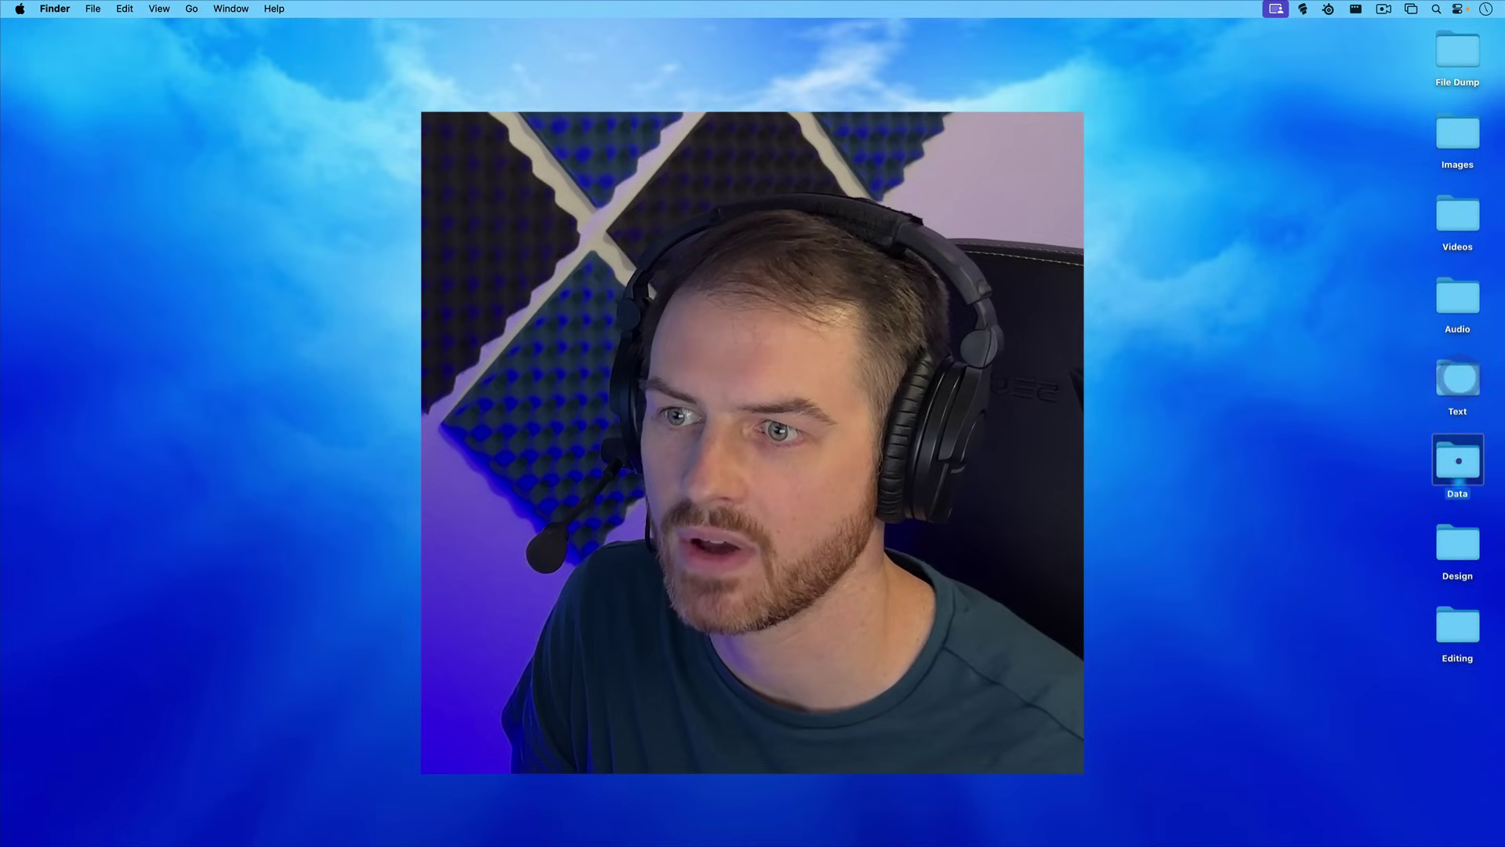
click(1368, 577)
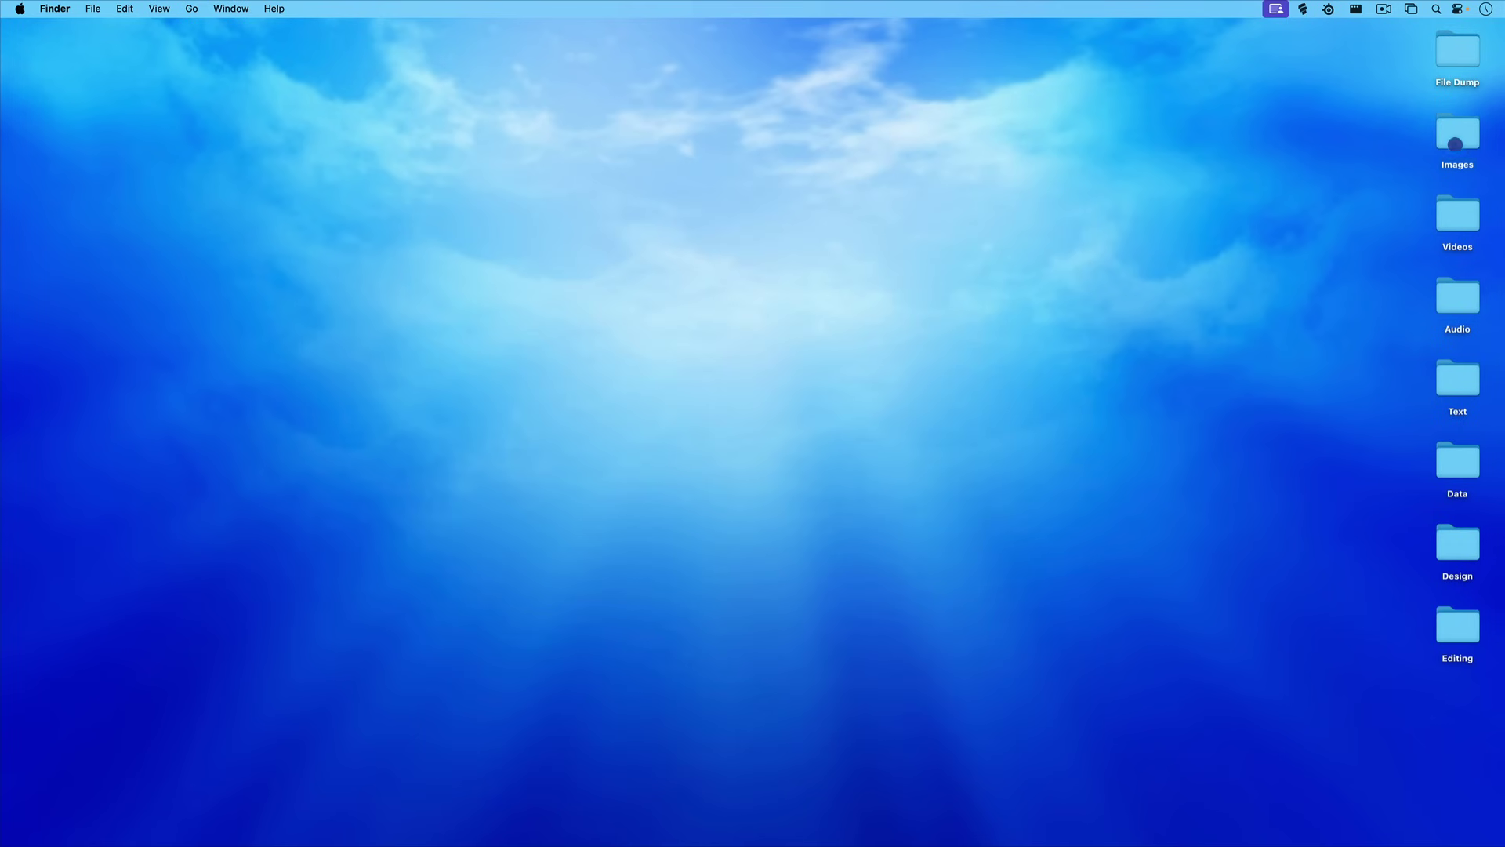
- Open the desktop Images folder, enlarge its window and look through the sorted image files to the end
double_click(1455, 144)
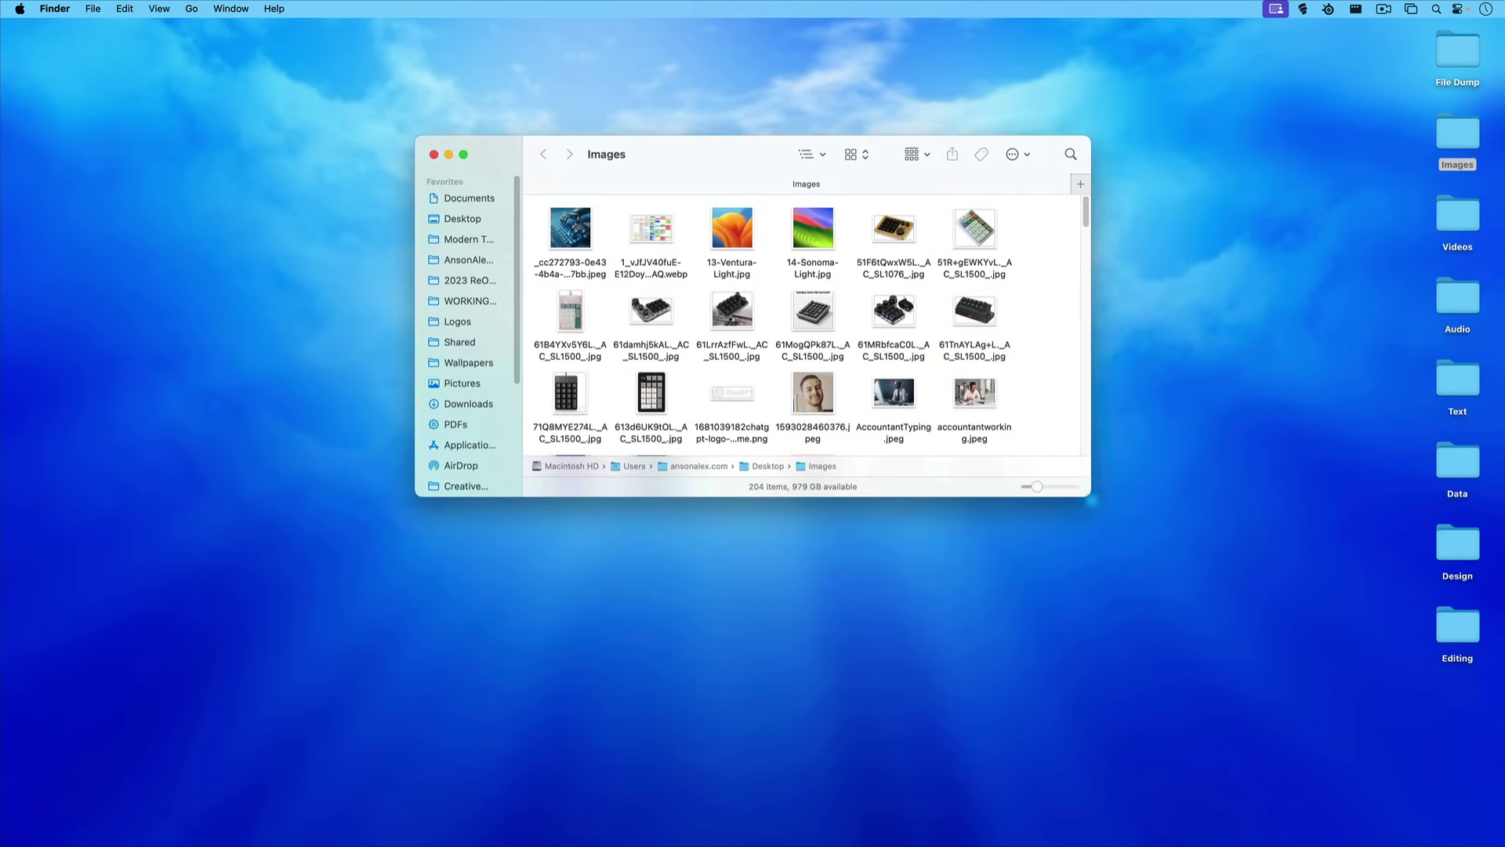
drag(1091, 497, 1386, 798)
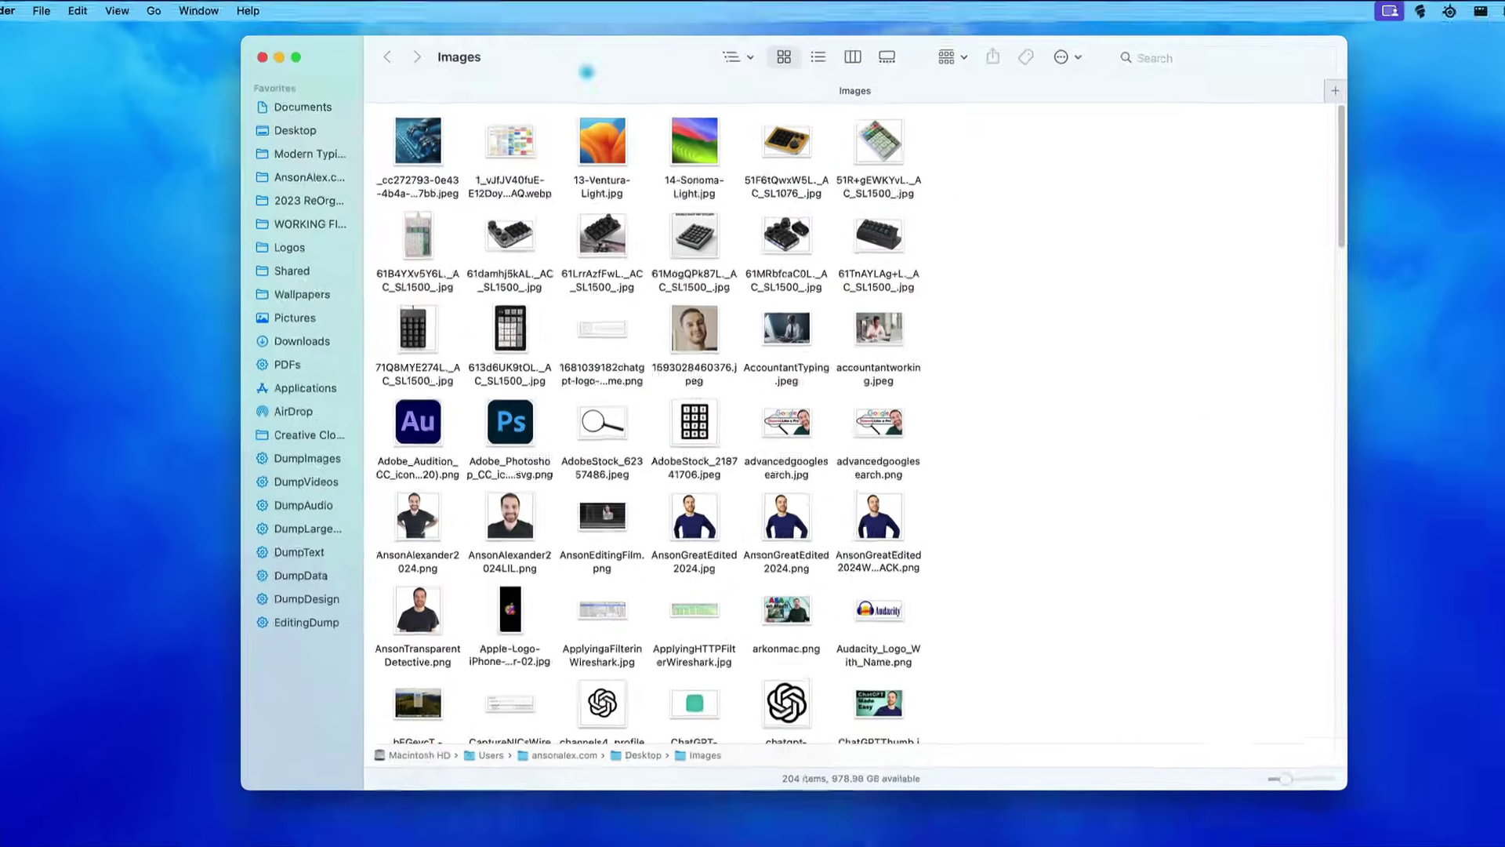
scroll(1282, 437, down, 5)
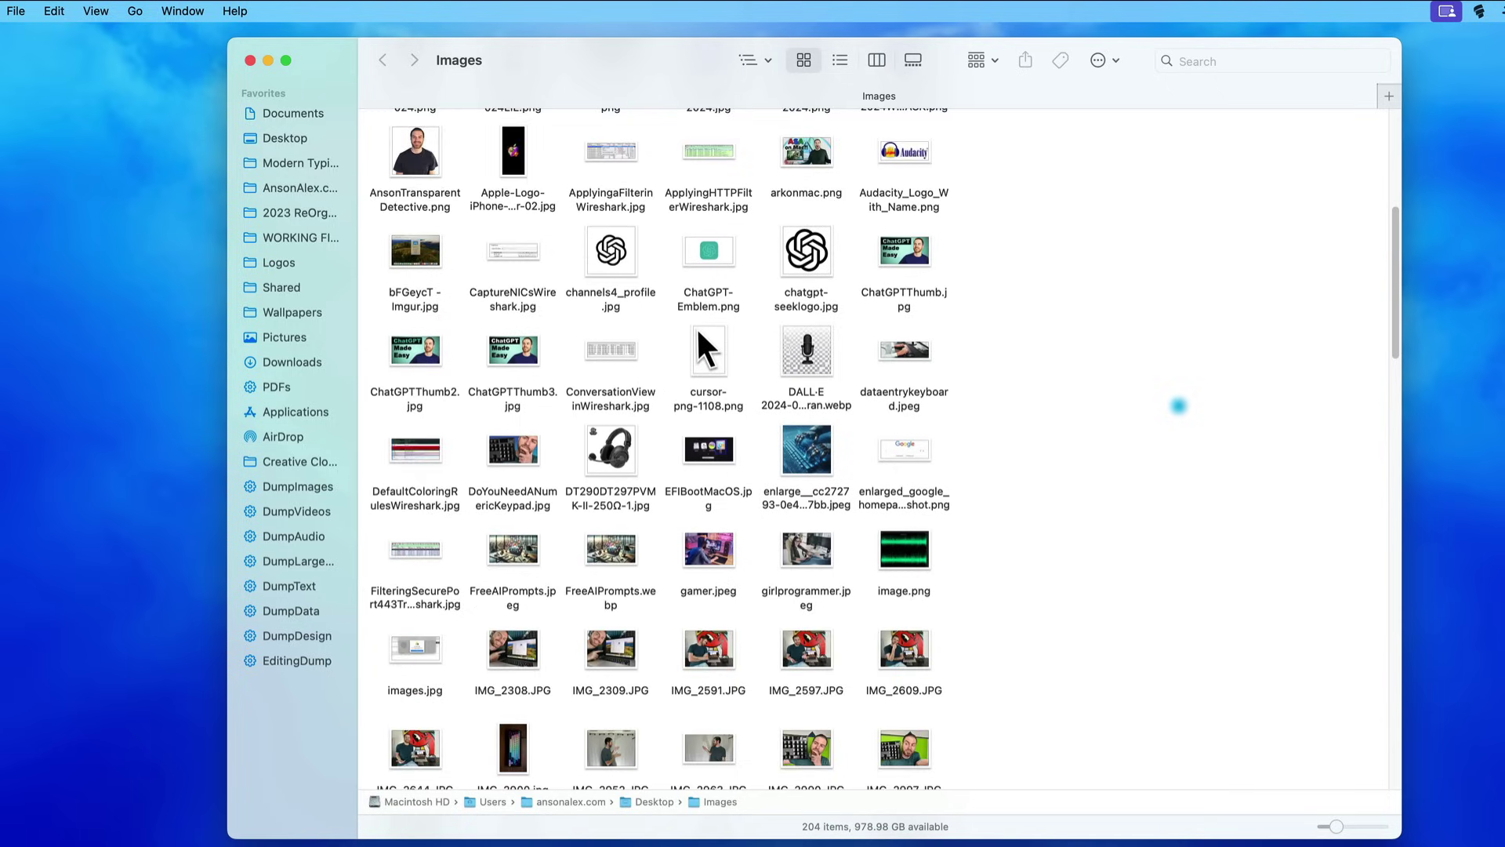
scroll(1179, 405, down, 10)
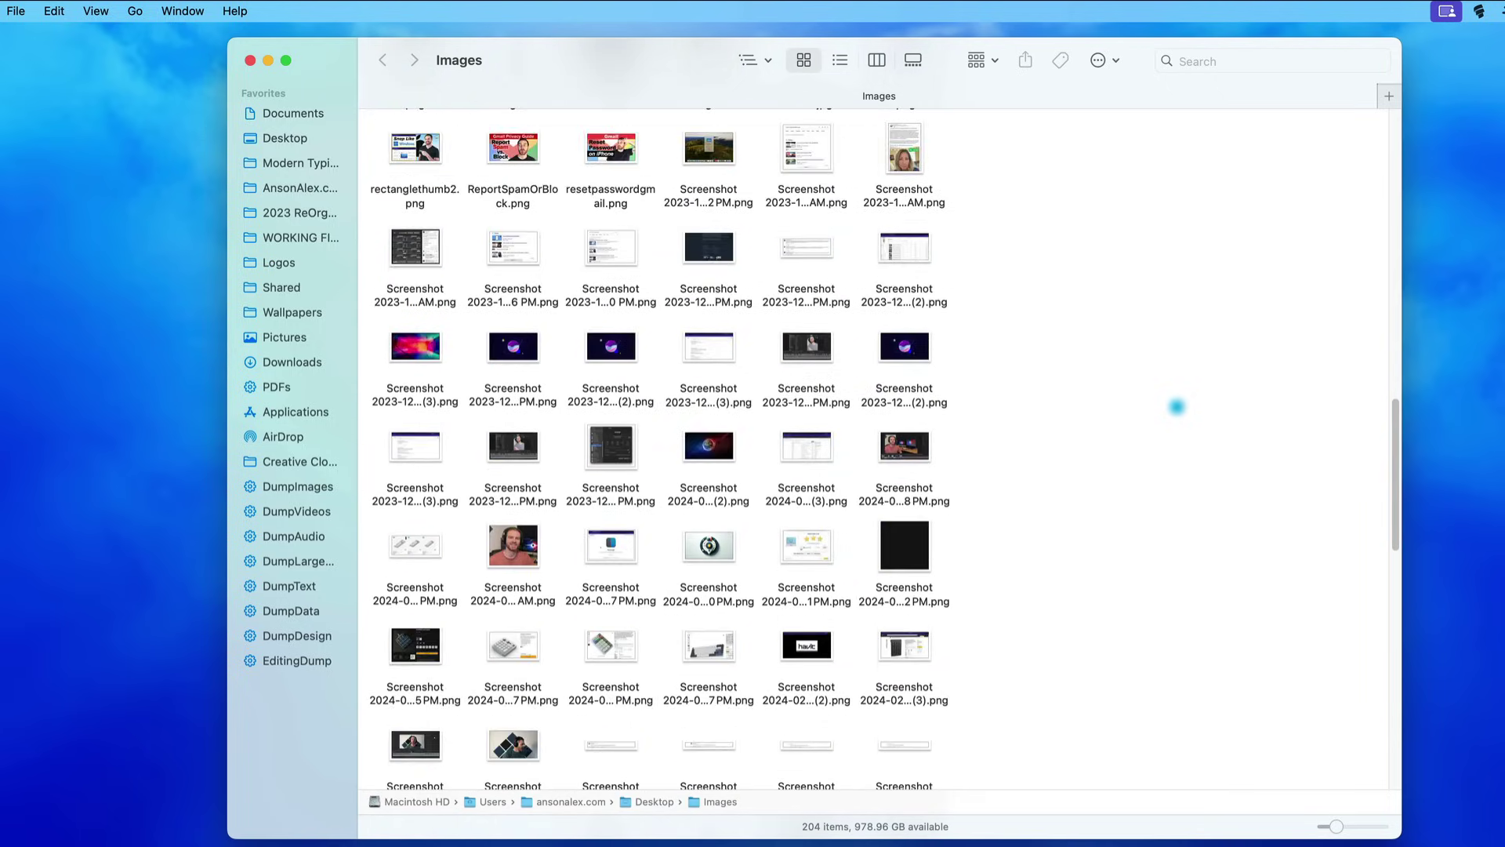
scroll(1176, 406, down, 12)
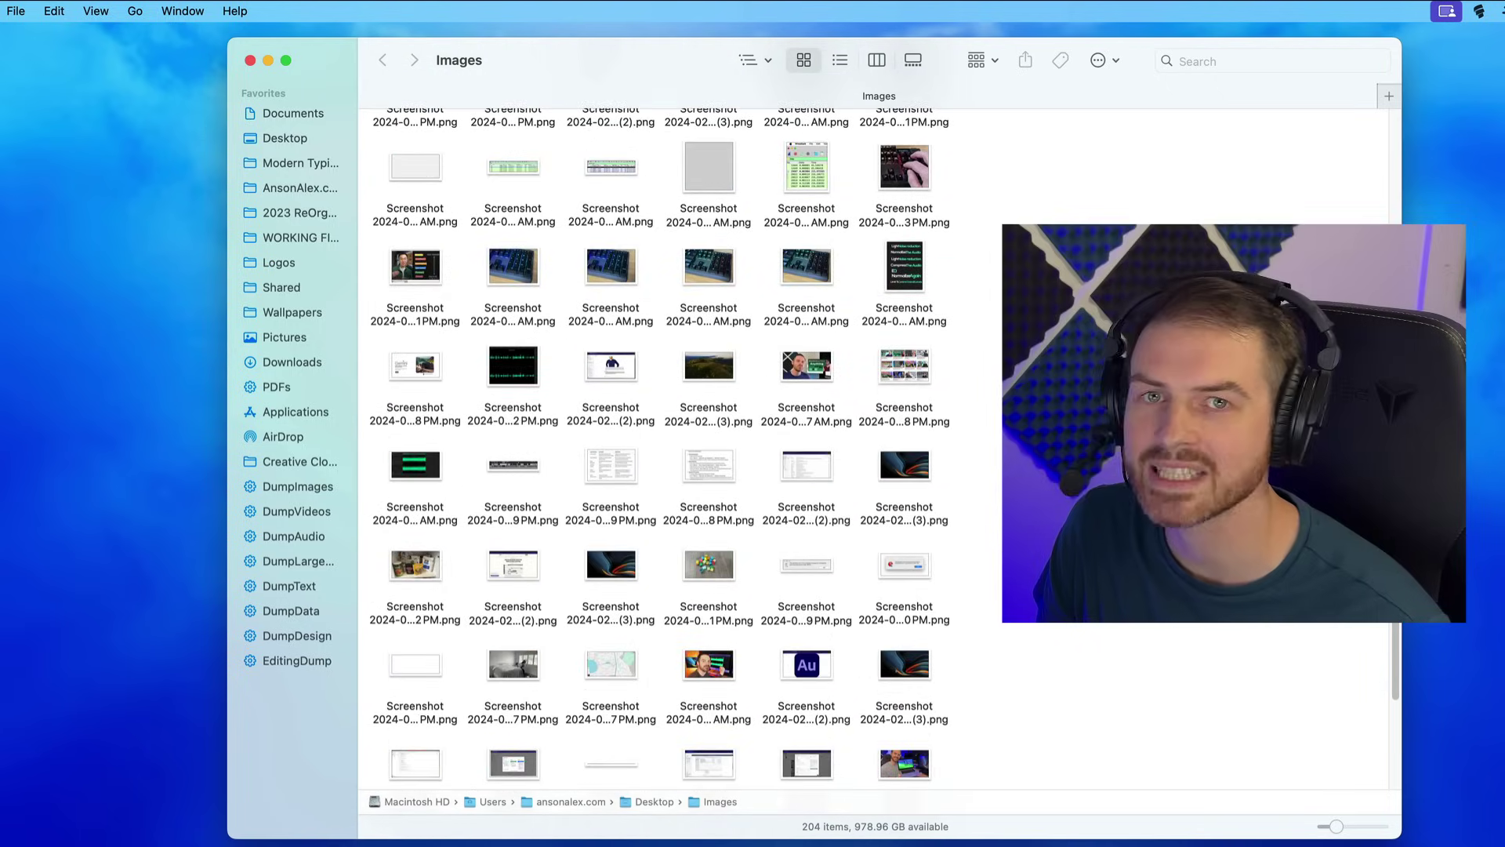
scroll(1177, 406, down, 3)
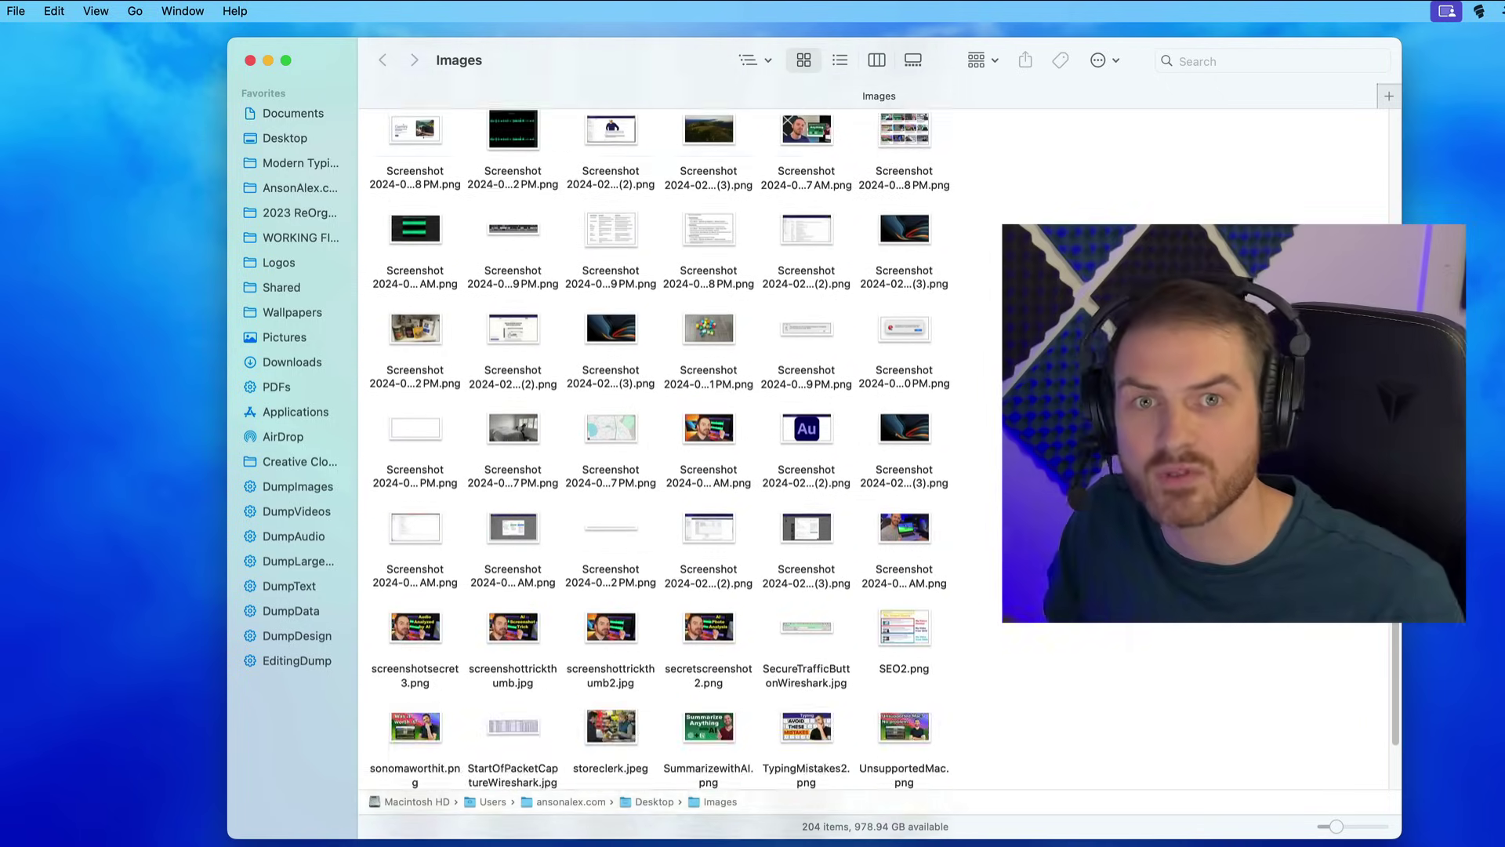
scroll(1177, 406, down, 3)
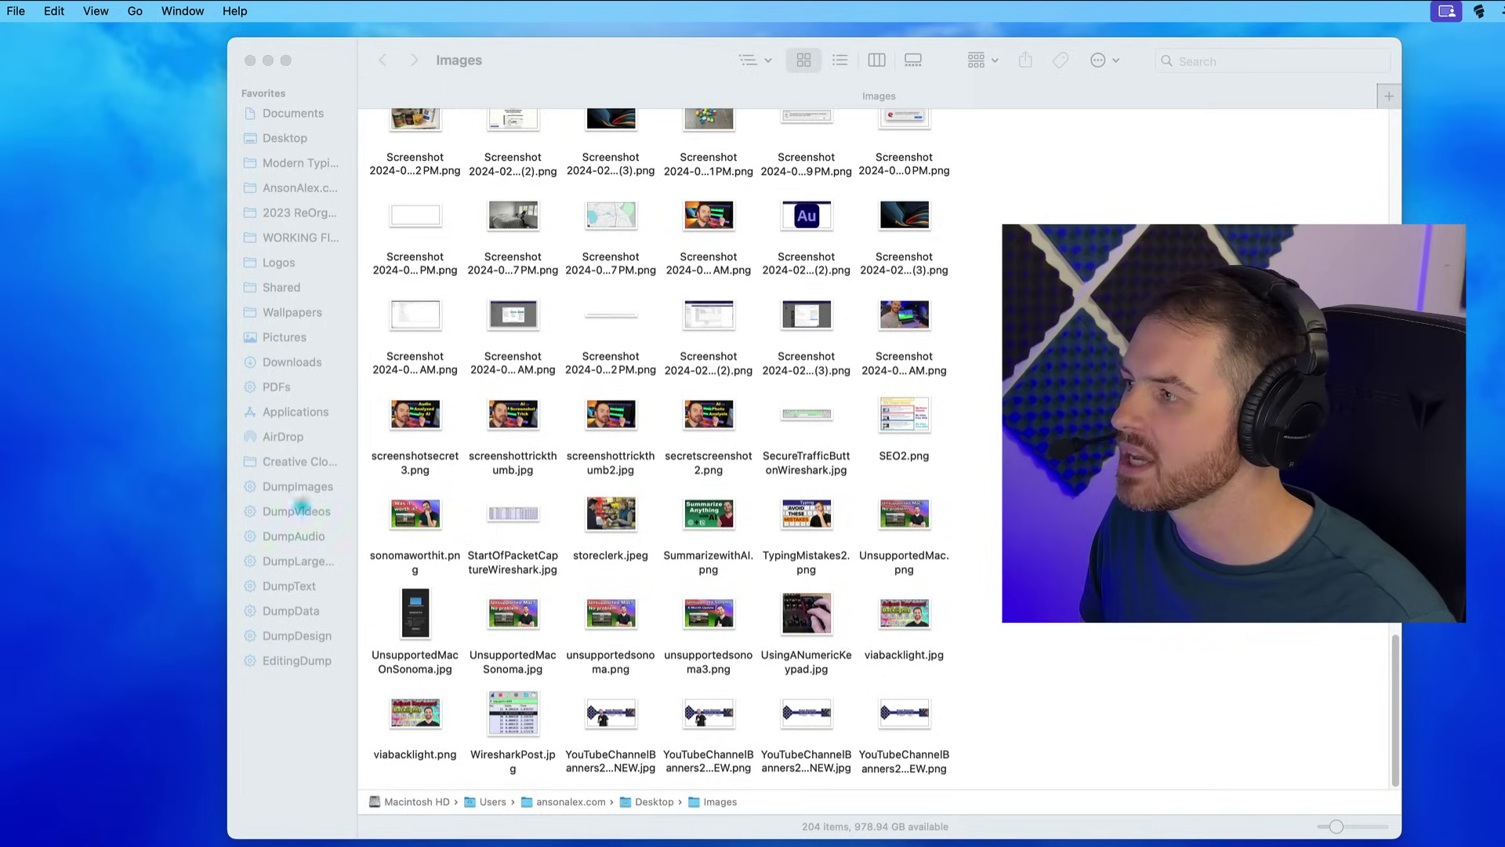
- Check the contents of the DumpAudio, DumpVideos, DumpLargeFiles, DumpText, DumpData, DumpDesign and EditingDump smart folders
click(292, 536)
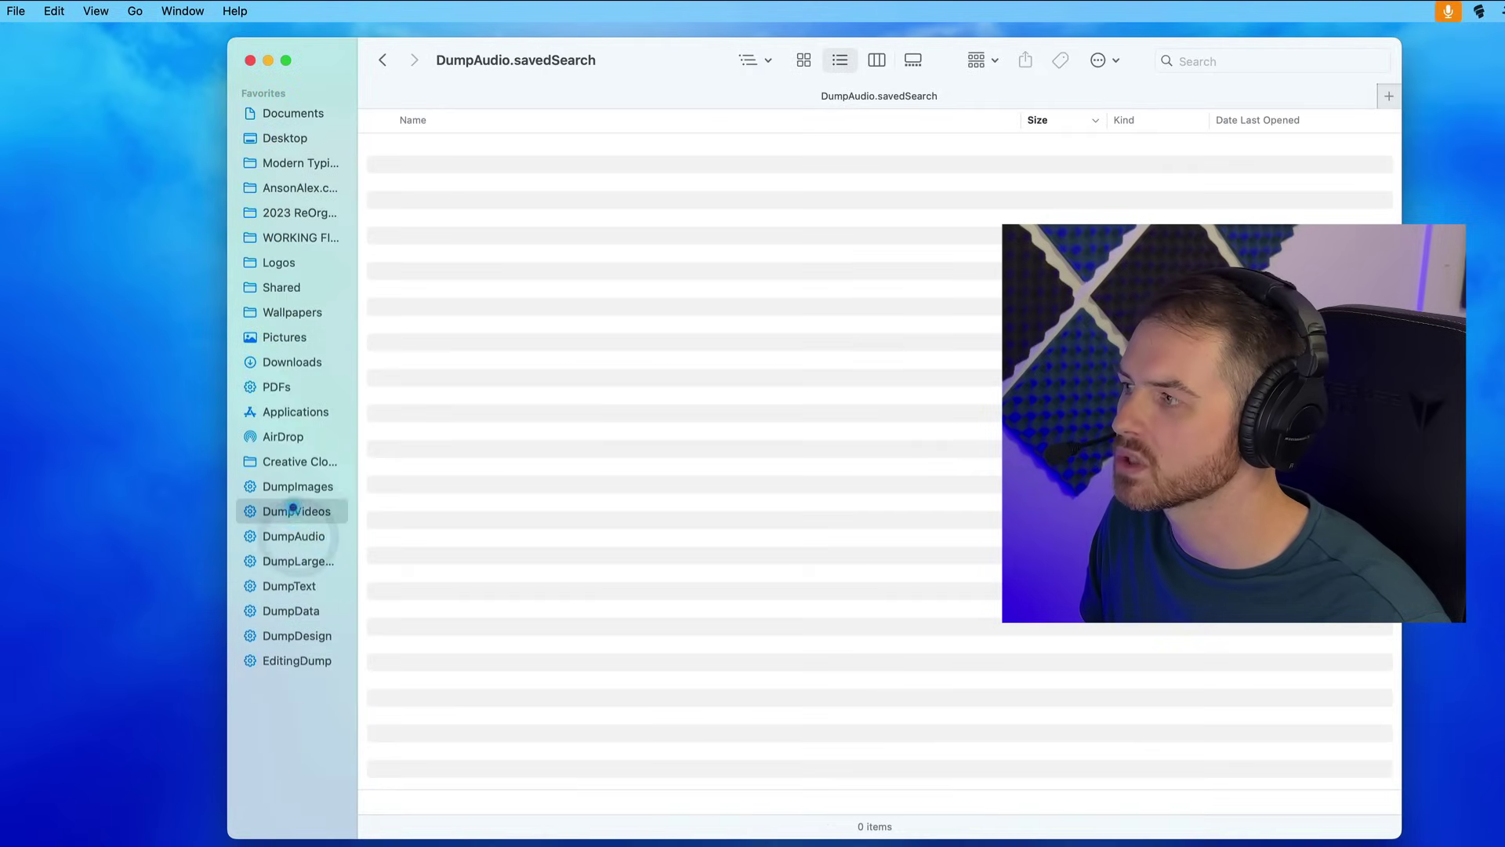
click(294, 511)
click(296, 561)
click(293, 588)
click(295, 612)
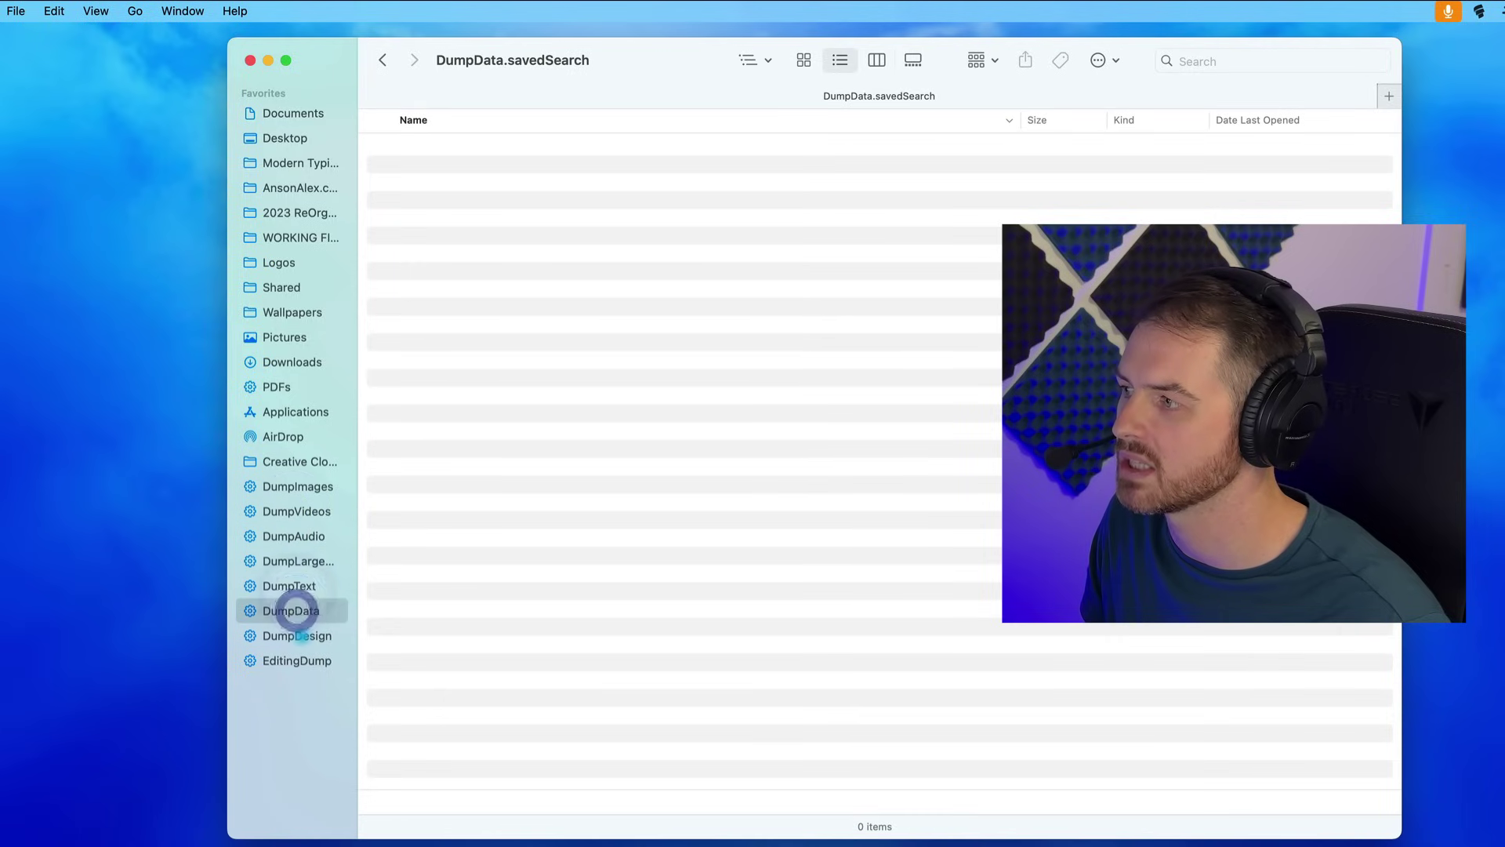
click(302, 634)
click(307, 661)
click(844, 594)
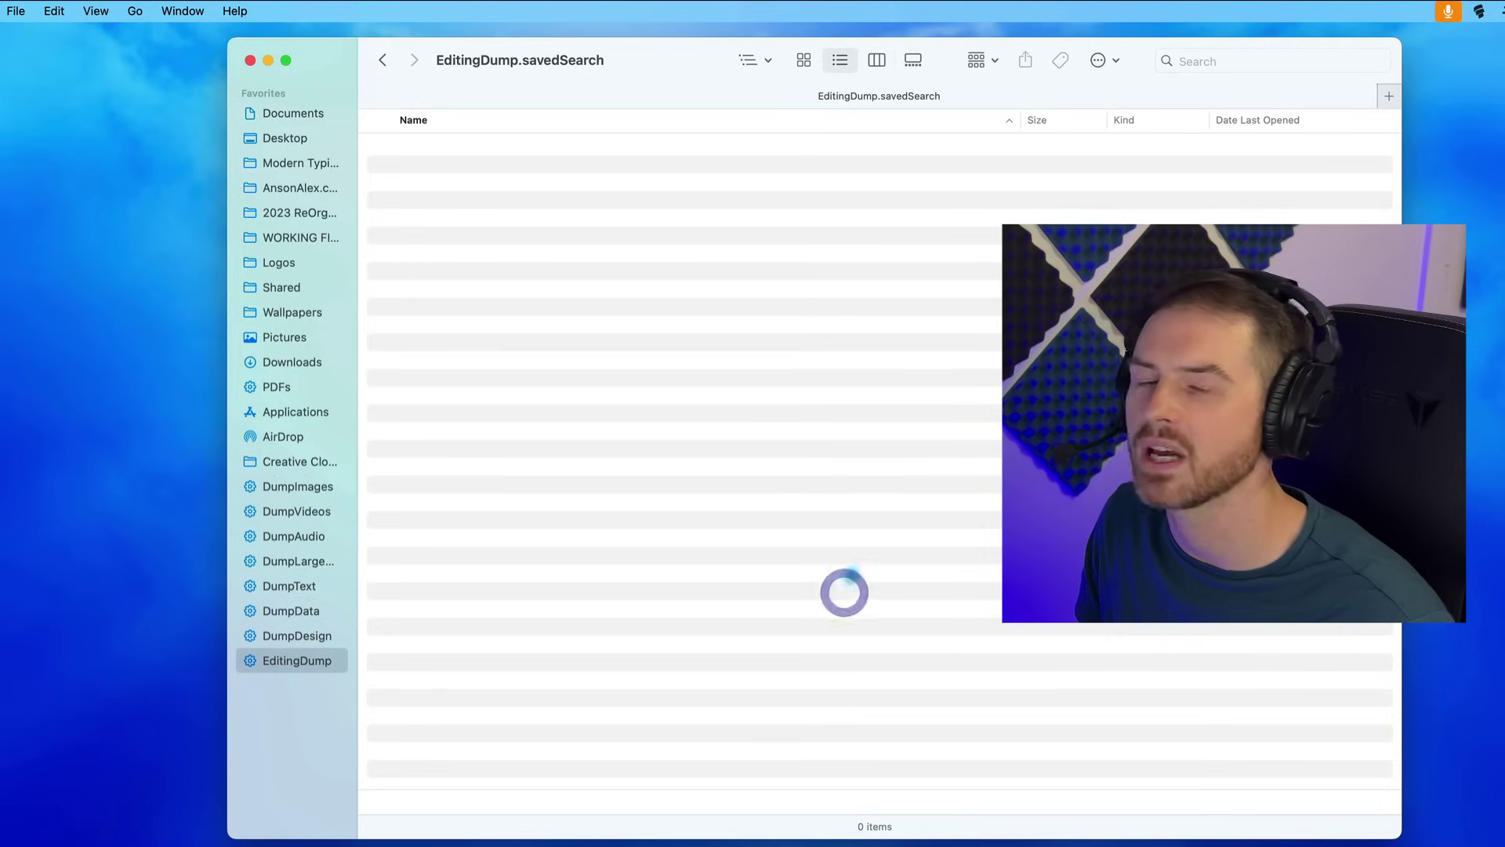